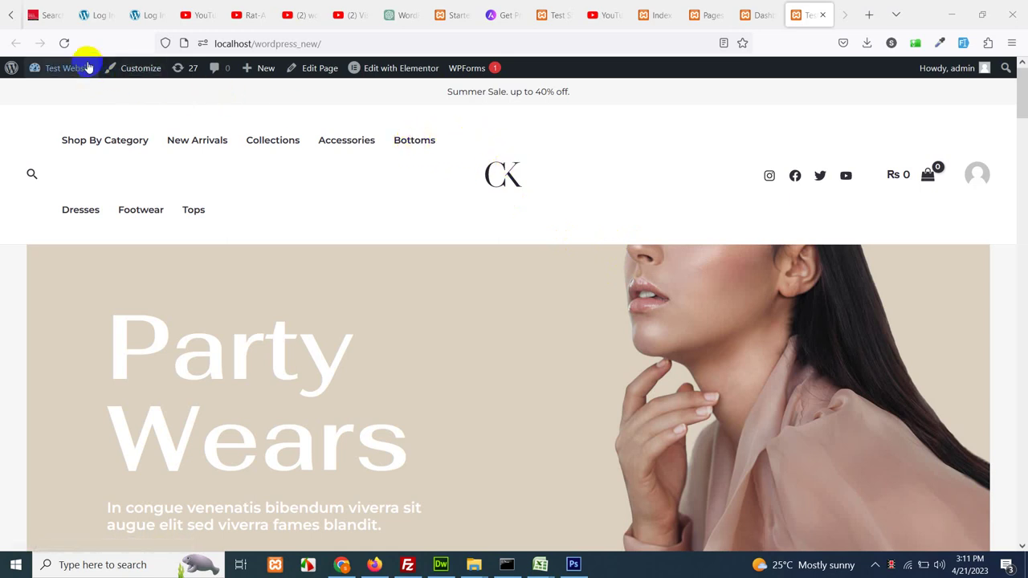
Search the plugin directory for "wp forms", and install and activate Contact Form by WPForms.
{"action": "left_click", "coordinate": [753, 13]}
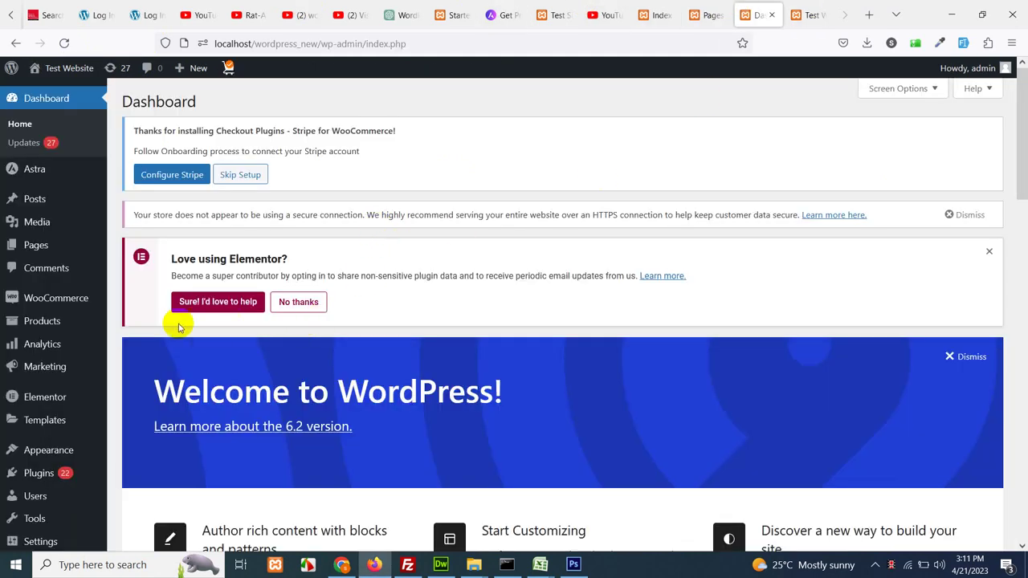
{"action": "mouse_move", "coordinate": [48, 472]}
{"action": "left_click", "coordinate": [138, 496]}
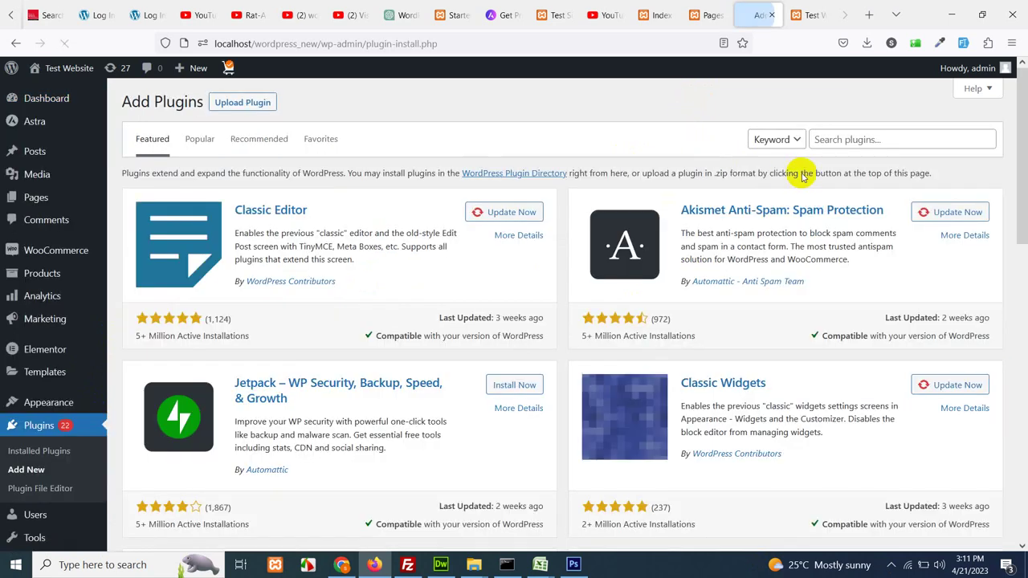
{"action": "left_click", "coordinate": [866, 130]}
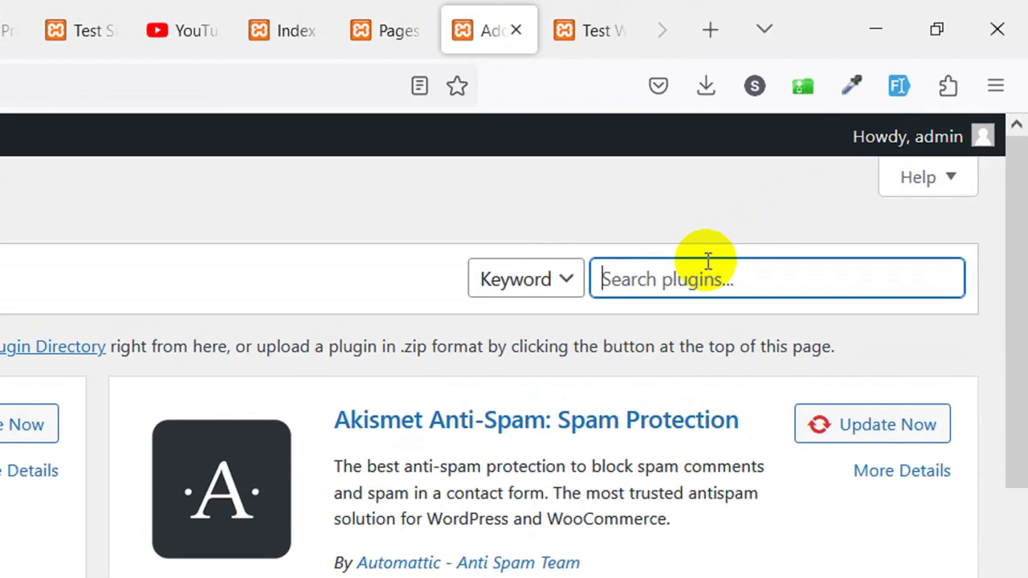
{"action": "type", "text": "wp forms"}
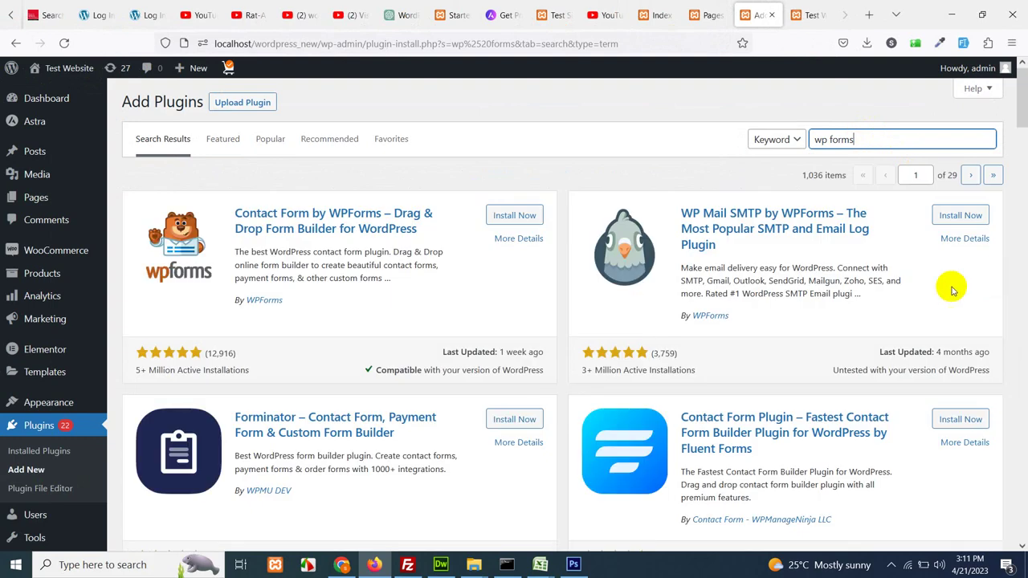
{"action": "left_click", "coordinate": [514, 222]}
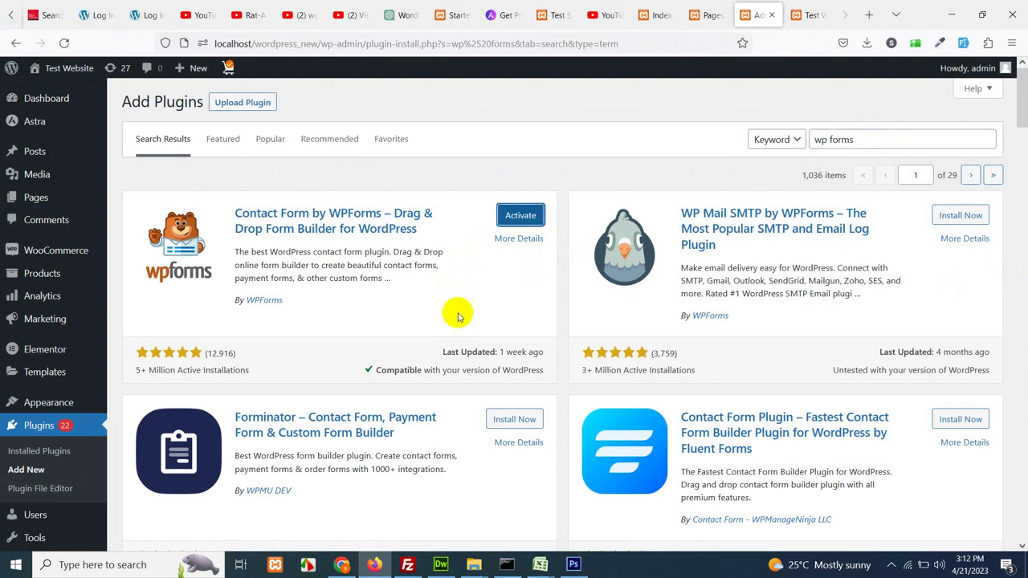
{"action": "left_click", "coordinate": [530, 216]}
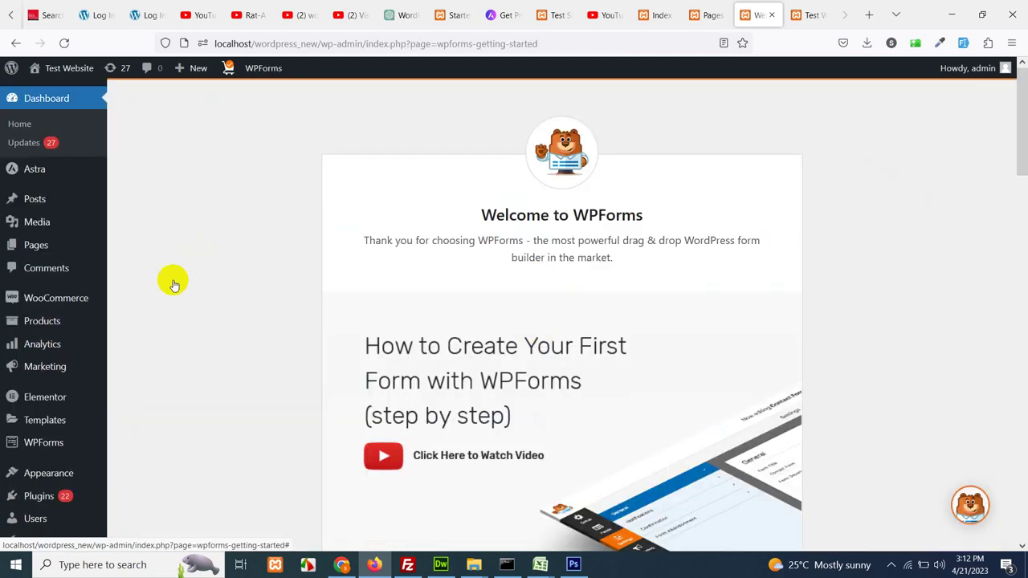
Create a new page titled "Contact us" and publish it.
{"action": "left_click", "coordinate": [38, 249]}
{"action": "mouse_move", "coordinate": [40, 245]}
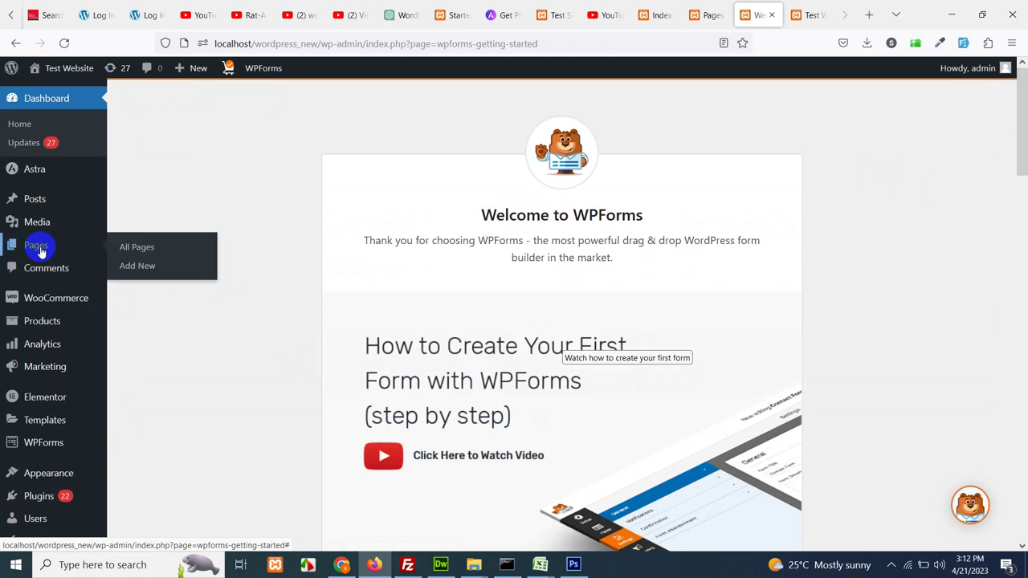
{"action": "right_click", "coordinate": [144, 271]}
{"action": "left_click", "coordinate": [146, 278]}
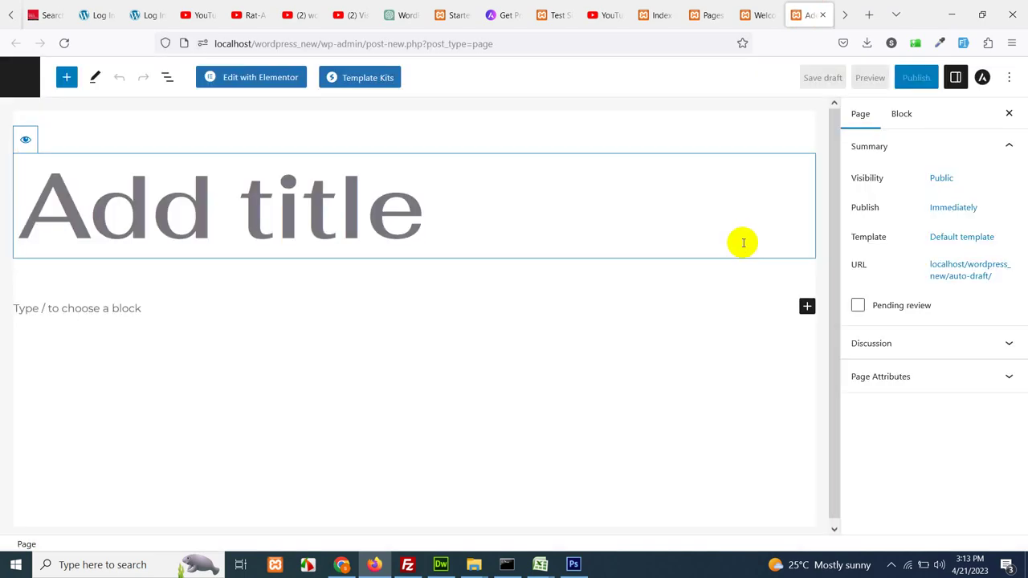
{"action": "type", "text": "Contact us"}
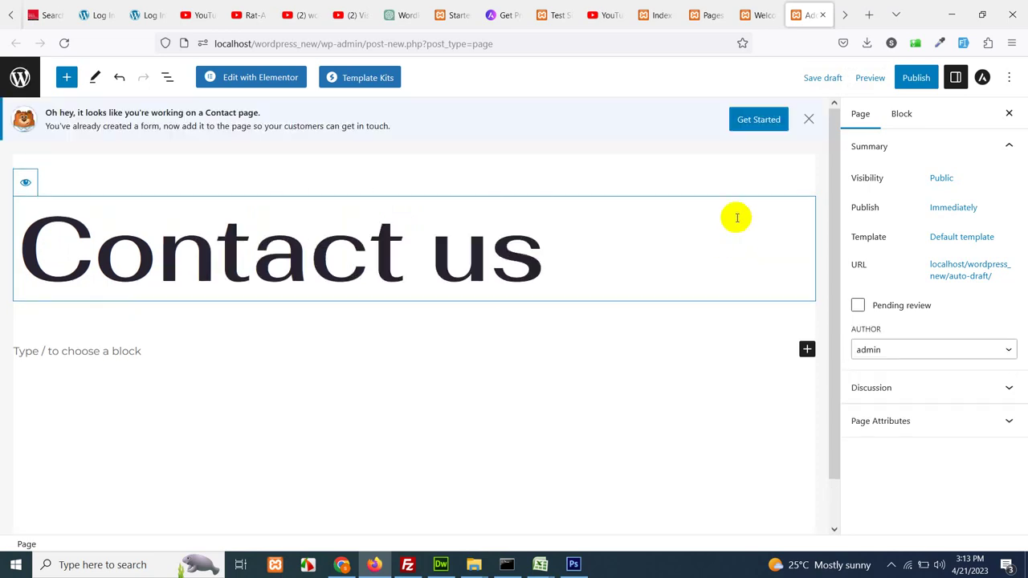
{"action": "left_click", "coordinate": [916, 78]}
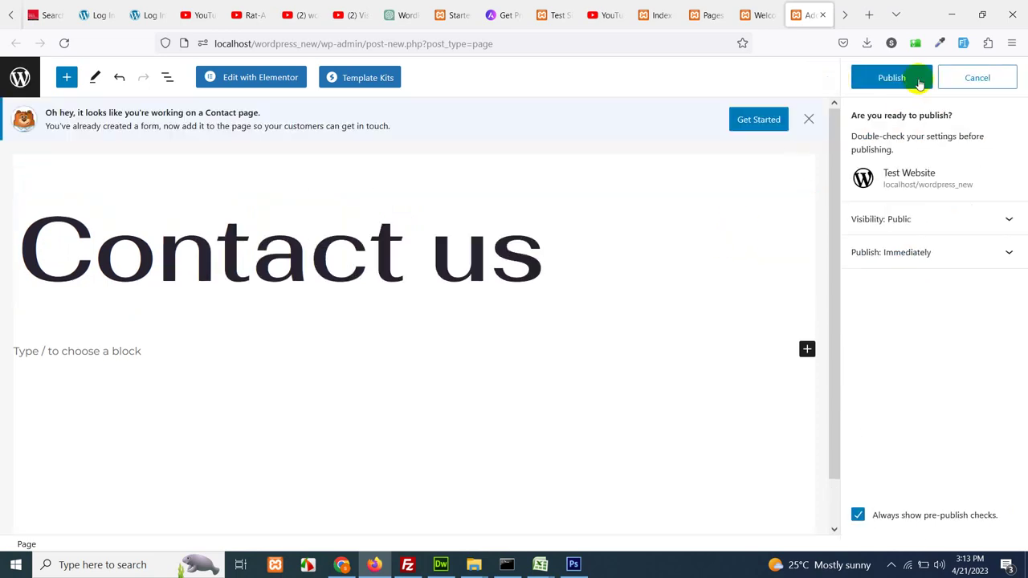
{"action": "left_click", "coordinate": [919, 81]}
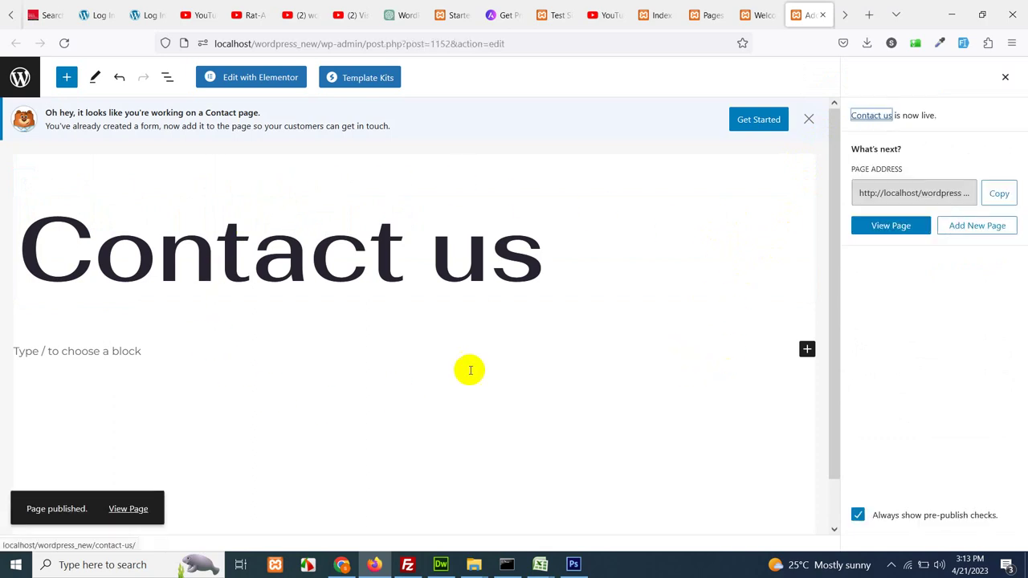
Return to the WordPress admin and open the overview of all WPForms forms.
{"action": "left_click", "coordinate": [751, 15]}
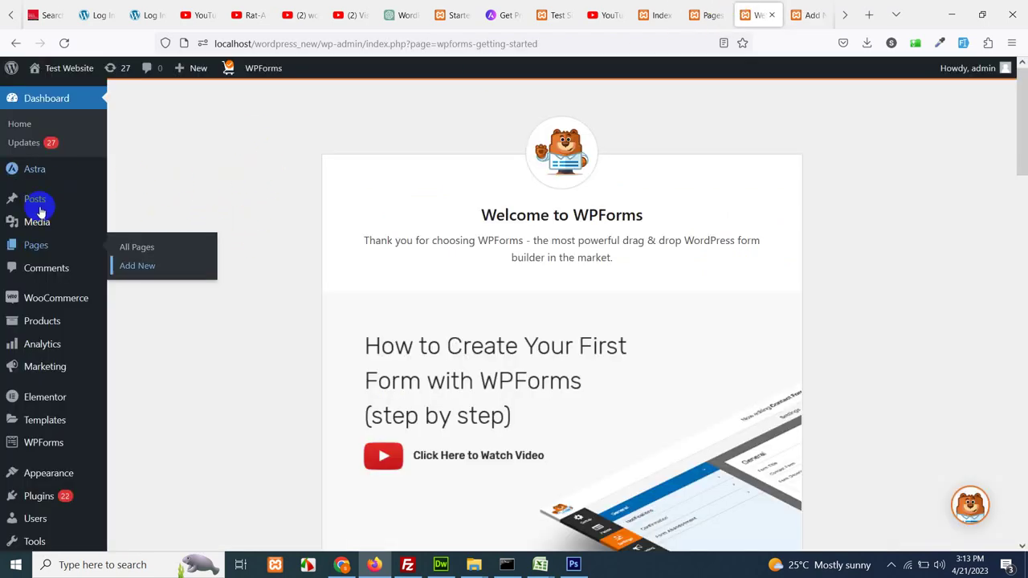
{"action": "scroll", "coordinate": [49, 249], "scroll_direction": "down", "scroll_amount": 2}
{"action": "scroll", "coordinate": [49, 273], "scroll_direction": "down", "scroll_amount": 4}
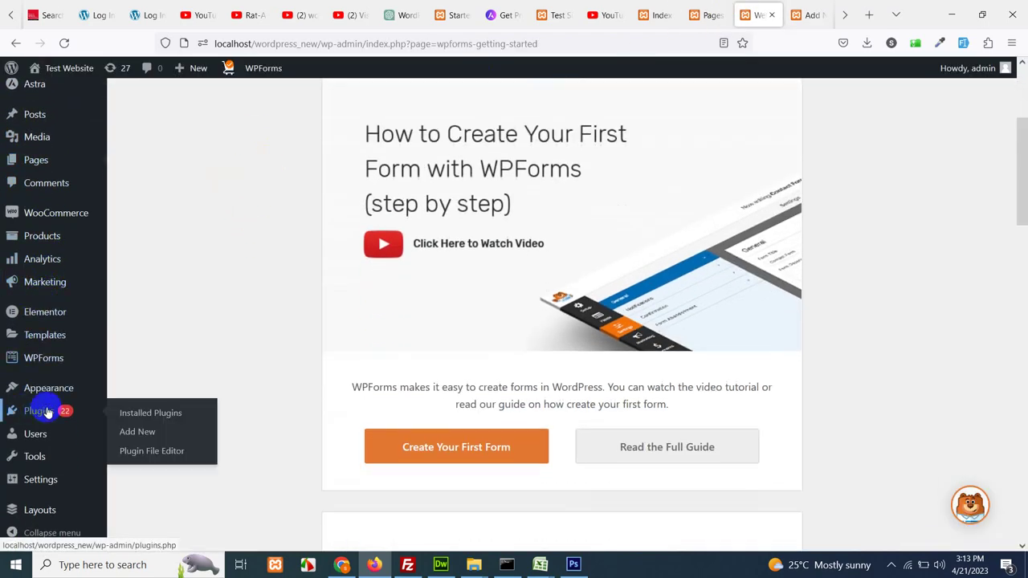
{"action": "scroll", "coordinate": [121, 293], "scroll_direction": "up", "scroll_amount": 1}
{"action": "scroll", "coordinate": [137, 298], "scroll_direction": "up", "scroll_amount": 2}
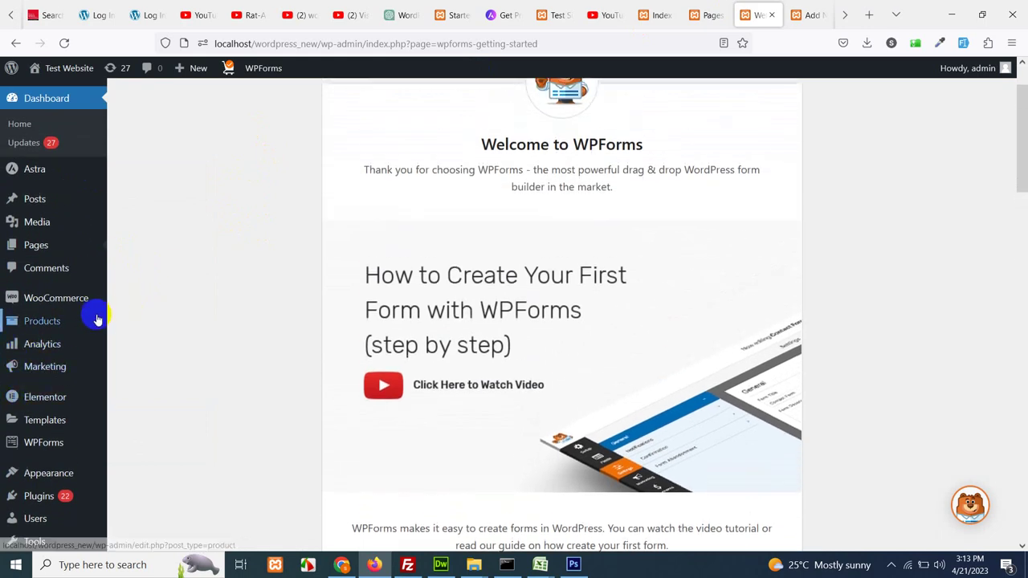
{"action": "scroll", "coordinate": [133, 225], "scroll_direction": "down", "scroll_amount": 6}
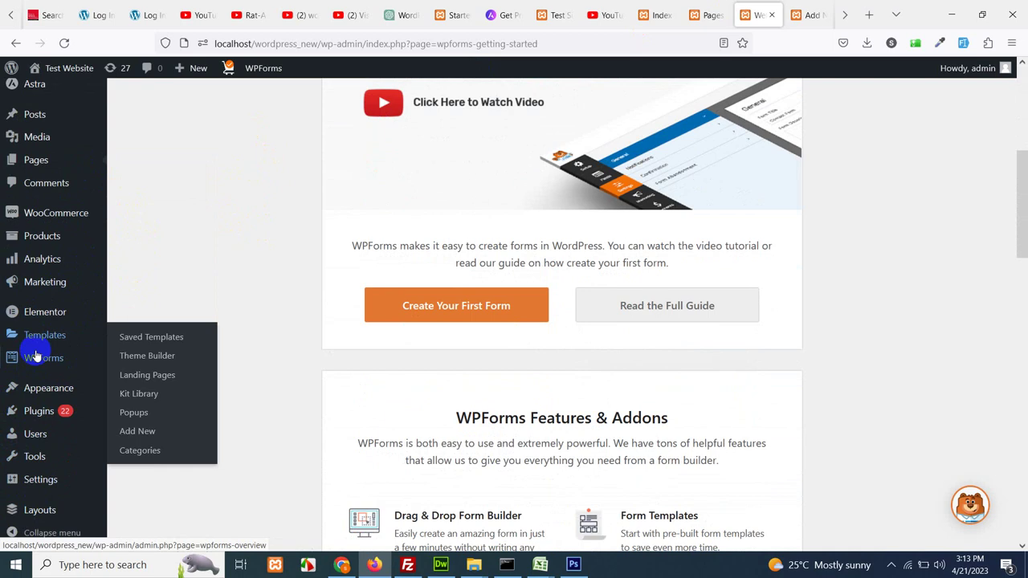
{"action": "mouse_move", "coordinate": [37, 357]}
{"action": "left_click", "coordinate": [145, 308]}
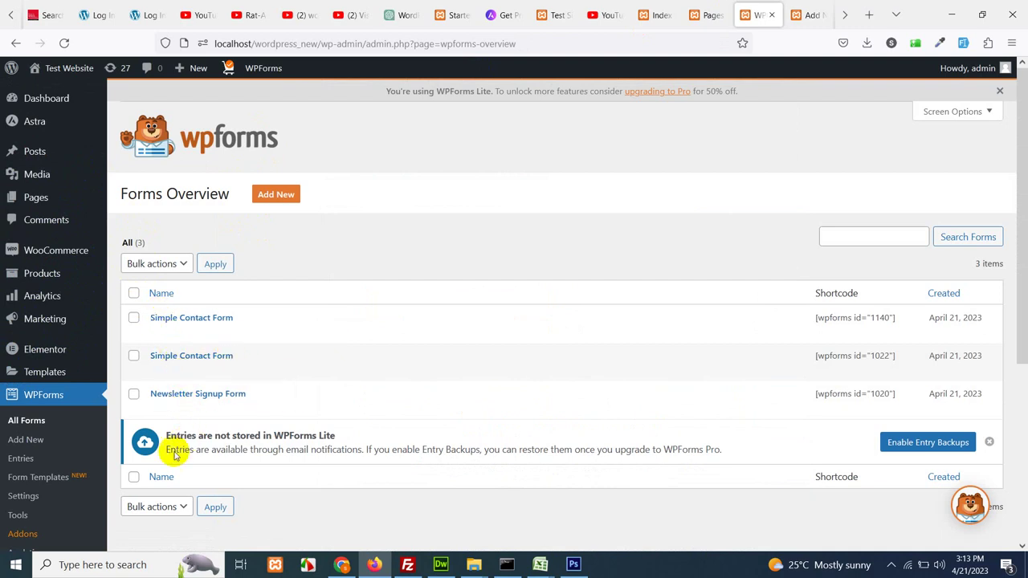
Create a new form named "contact us page" from the Simple Contact Form template.
{"action": "left_click", "coordinate": [273, 195]}
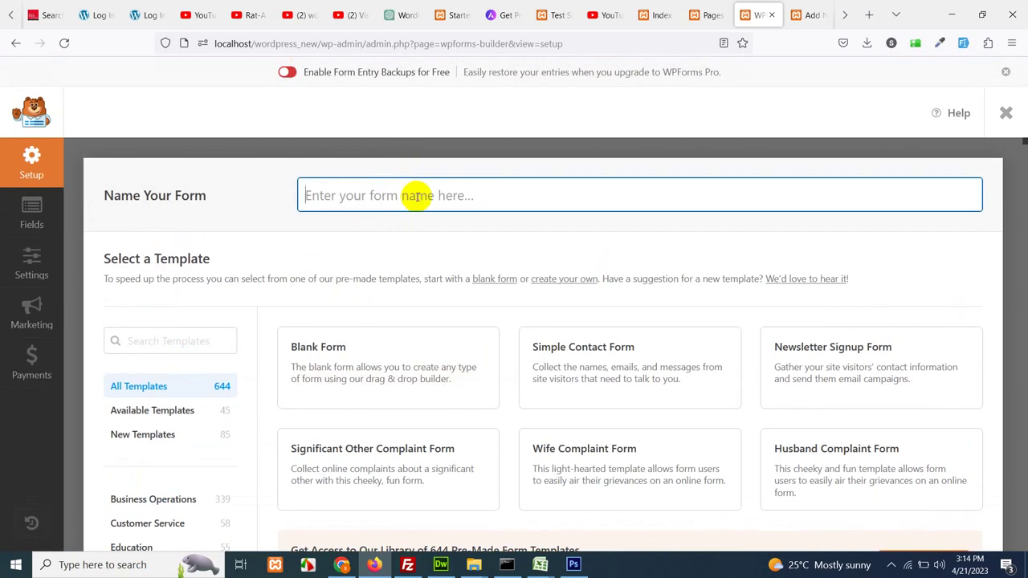
{"action": "type", "text": "contact us page"}
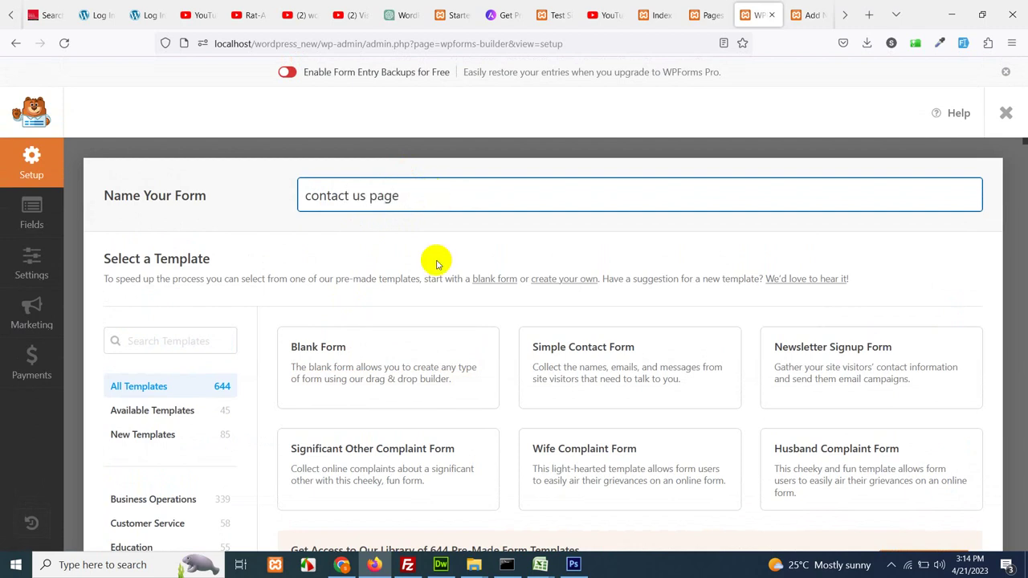
{"action": "scroll", "coordinate": [246, 260], "scroll_direction": "down", "scroll_amount": 2}
{"action": "mouse_move", "coordinate": [321, 277]}
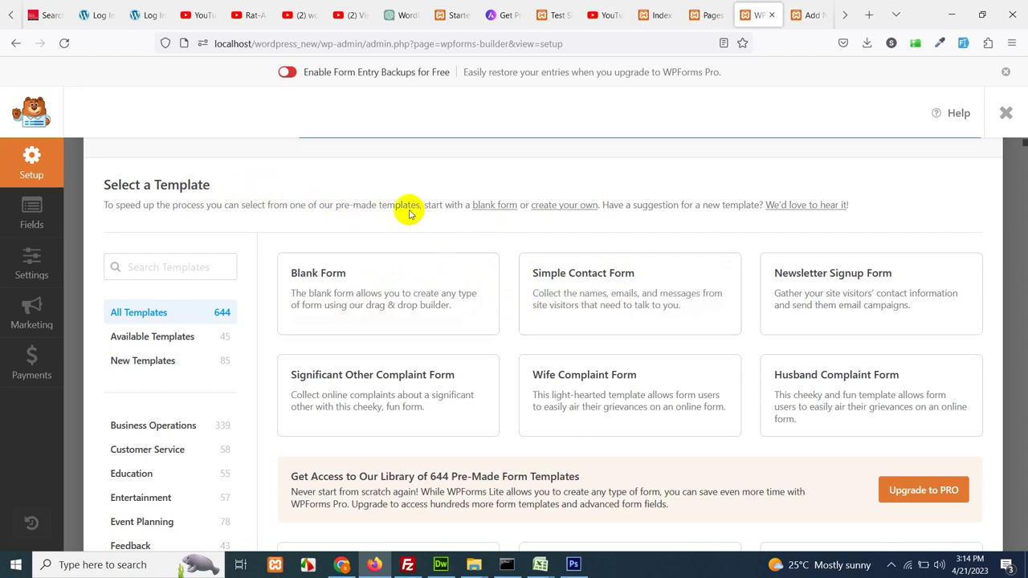
{"action": "mouse_move", "coordinate": [587, 277]}
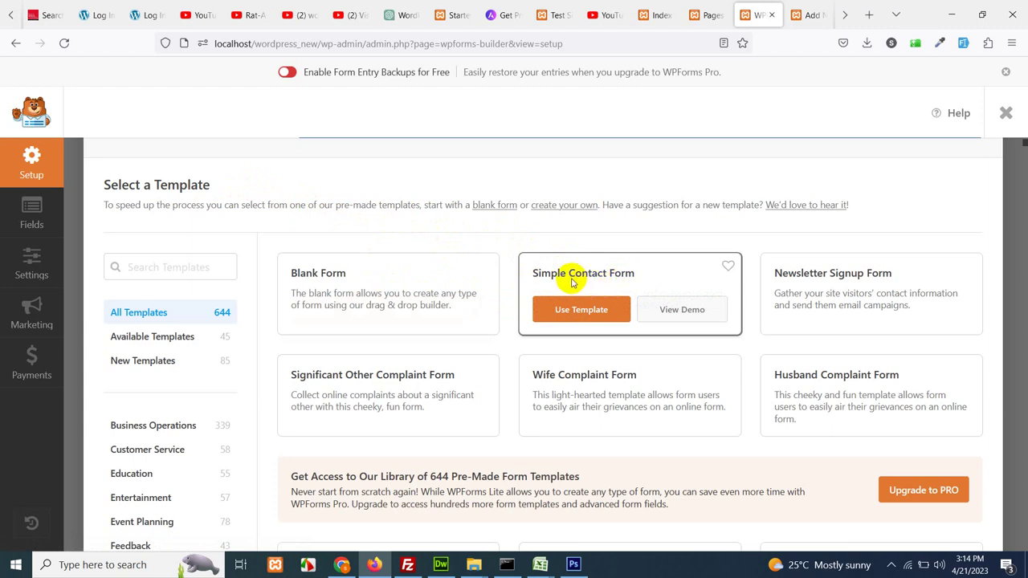
{"action": "left_click", "coordinate": [572, 311]}
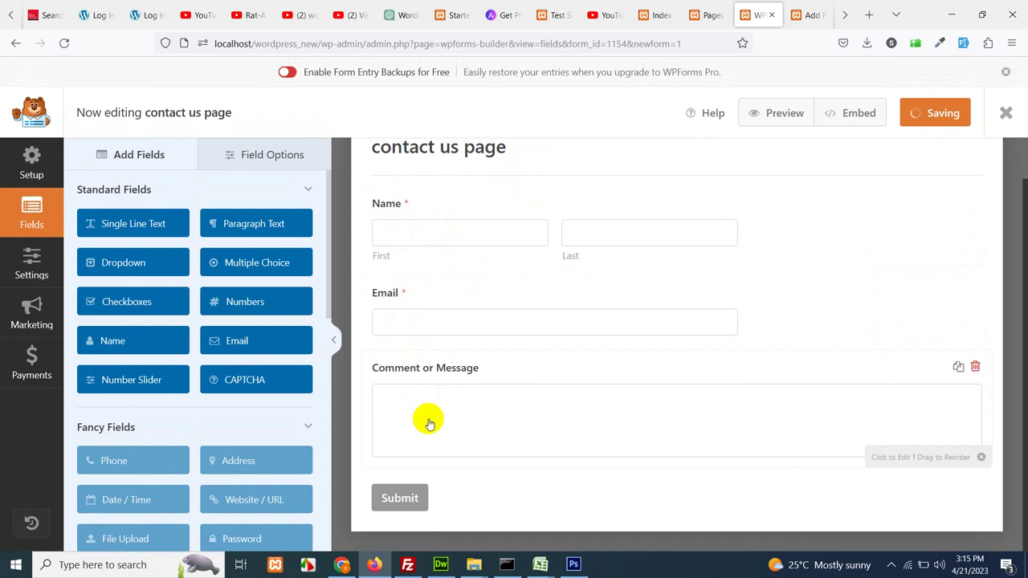
Add a Single Line Text field above the Name field, labelled "Subject" and marked as required.
{"action": "scroll", "coordinate": [436, 321], "scroll_direction": "up", "scroll_amount": 1}
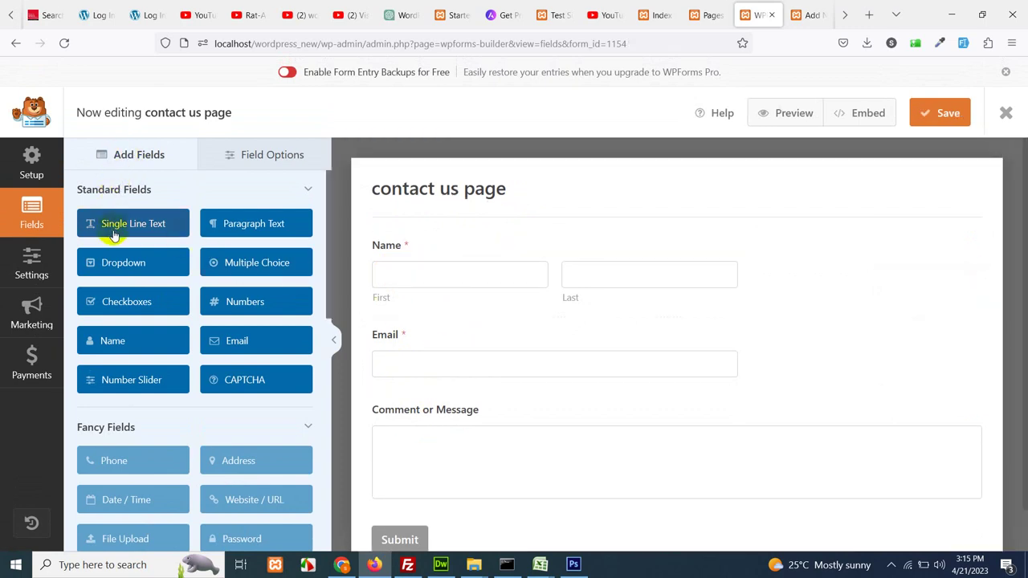
{"action": "left_click_drag", "start_coordinate": [114, 234], "coordinate": [398, 250]}
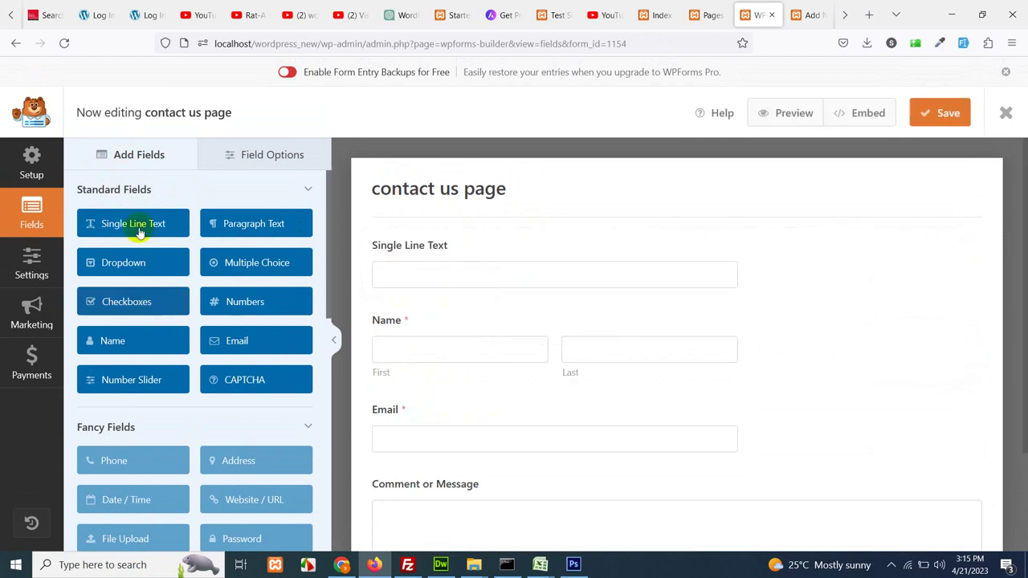
{"action": "left_click", "coordinate": [456, 270]}
{"action": "left_click_drag", "start_coordinate": [185, 267], "coordinate": [46, 255]}
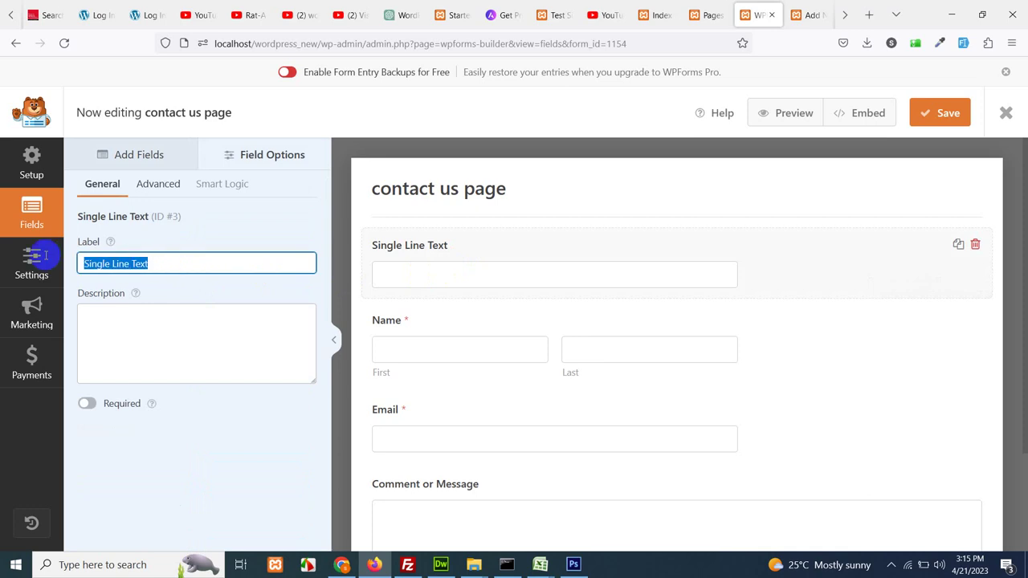
{"action": "type", "text": "Subject"}
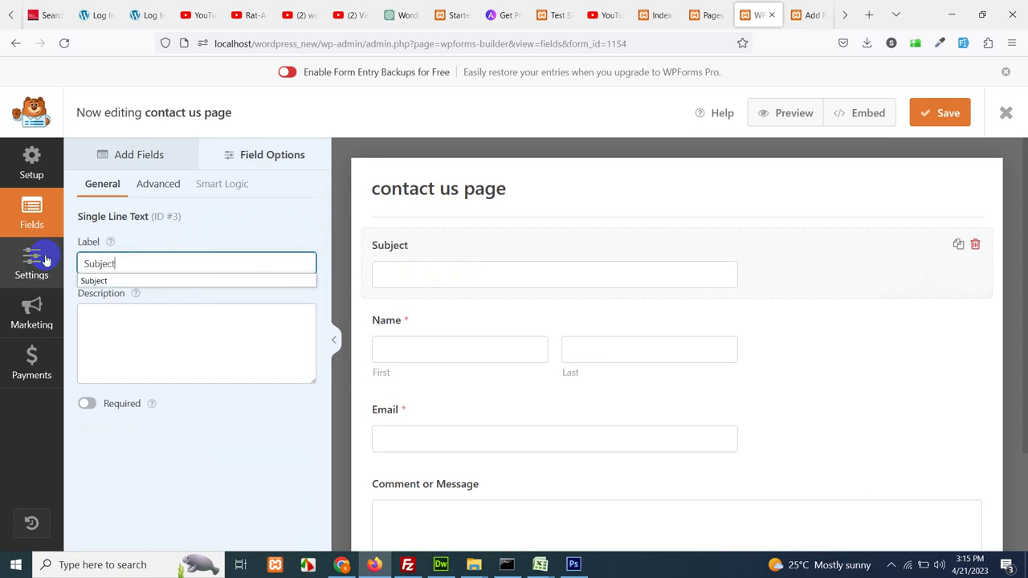
{"action": "left_click", "coordinate": [87, 404]}
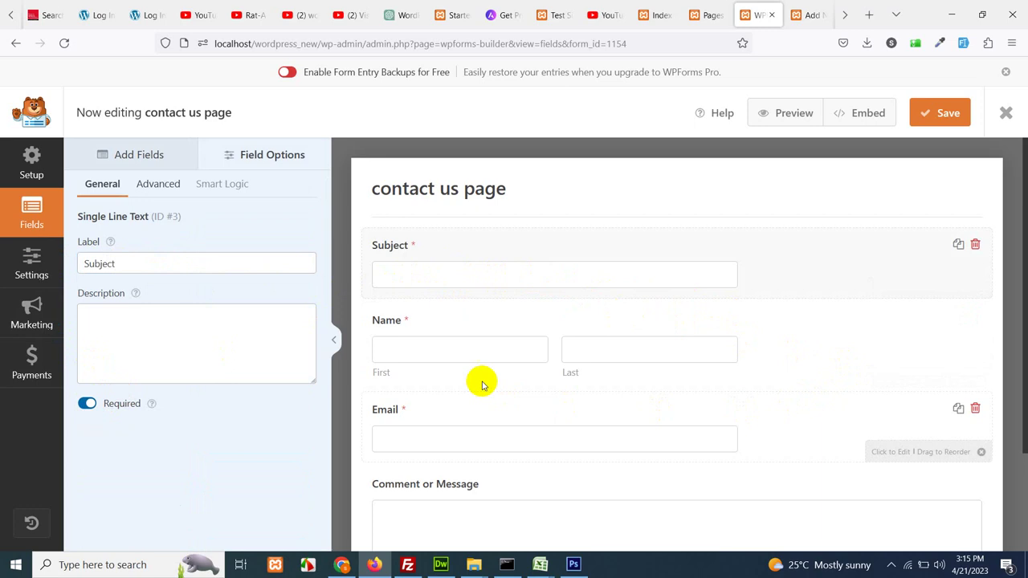
Switch the Email field's Required option off and back on.
{"action": "scroll", "coordinate": [479, 381], "scroll_direction": "down", "scroll_amount": 1}
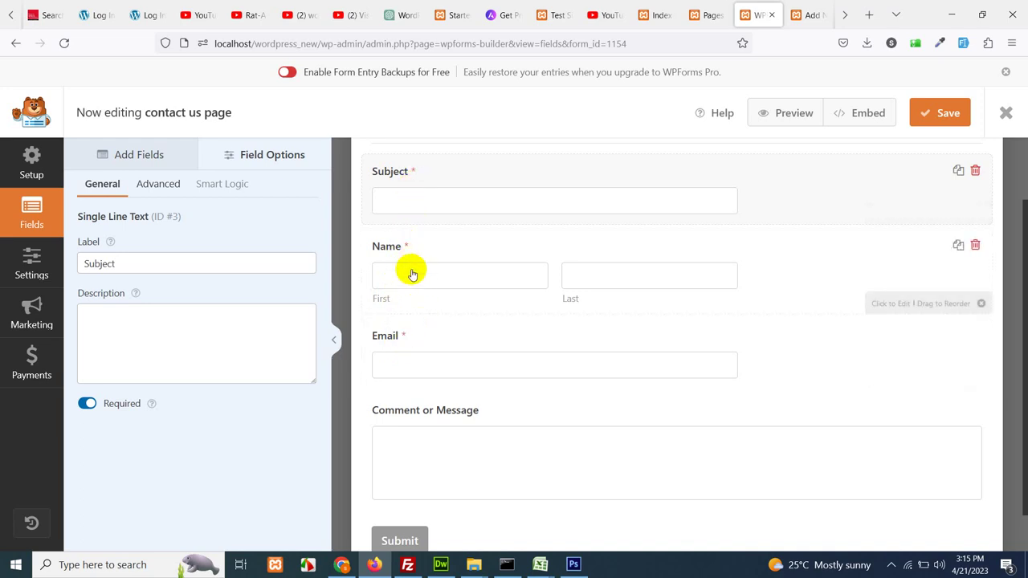
{"action": "left_click", "coordinate": [414, 351]}
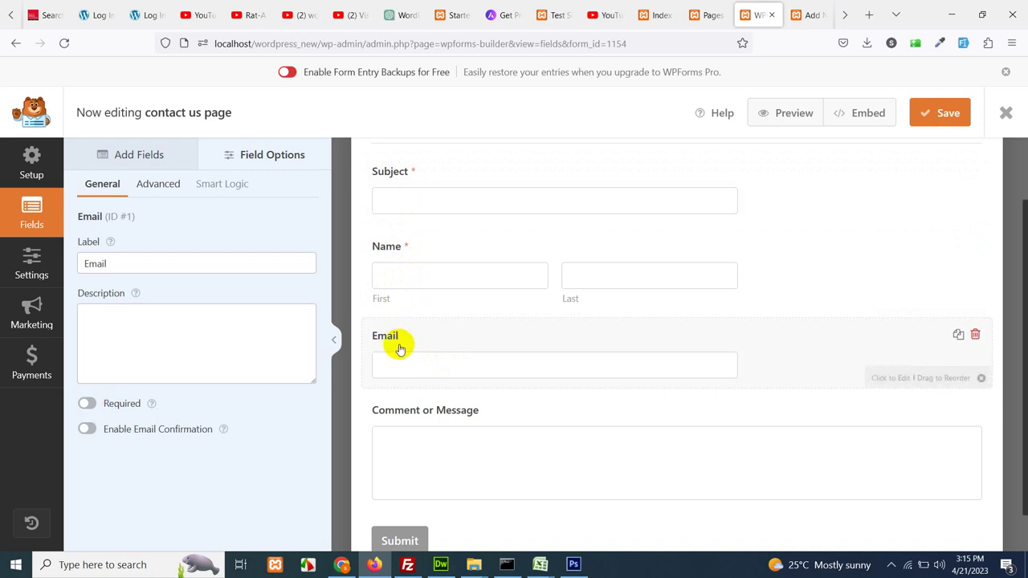
{"action": "left_click", "coordinate": [86, 405]}
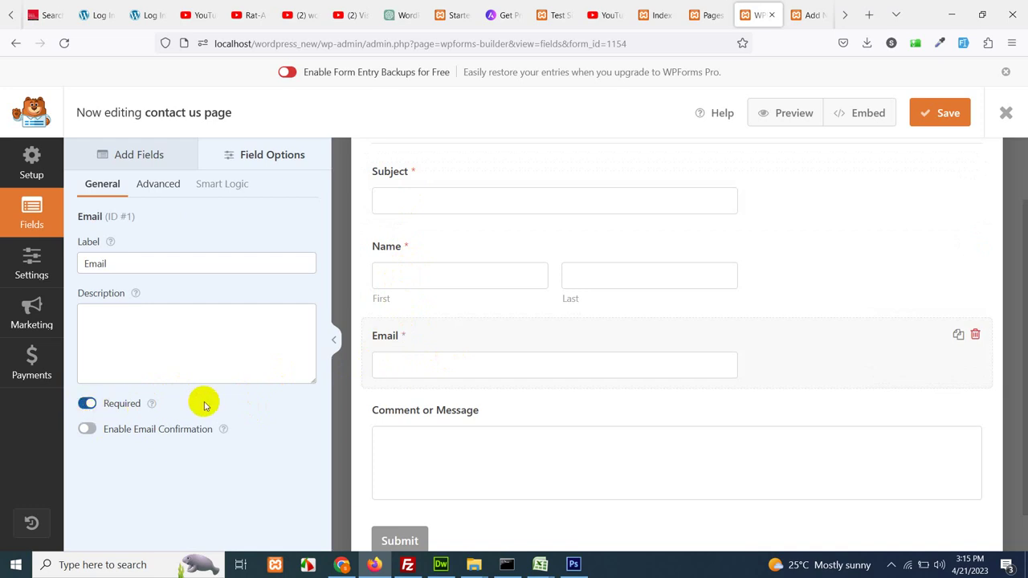
Try the Simple and First Middle Last formats on the Name field and return it to First Last.
{"action": "left_click", "coordinate": [452, 280]}
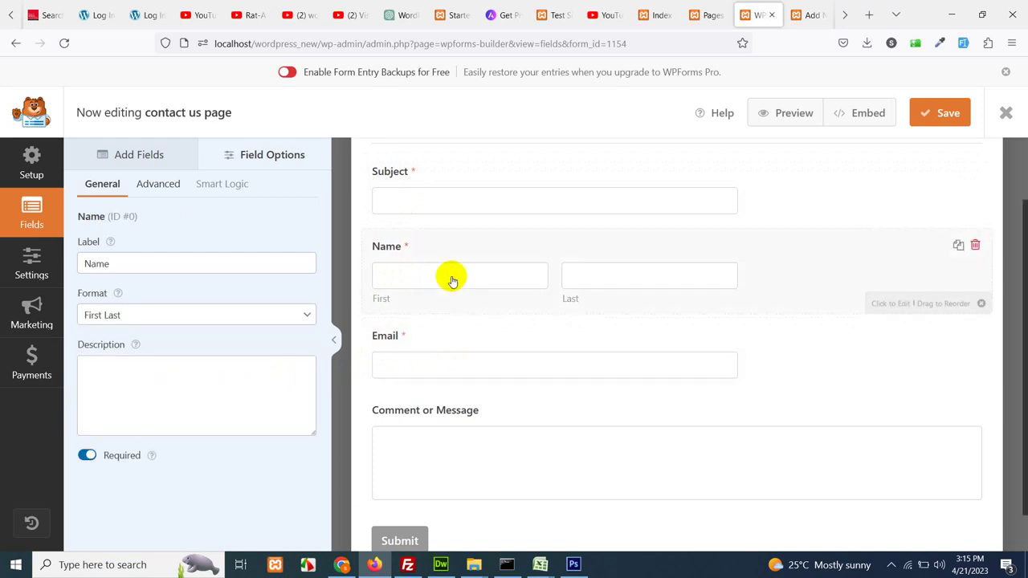
{"action": "left_click", "coordinate": [172, 321]}
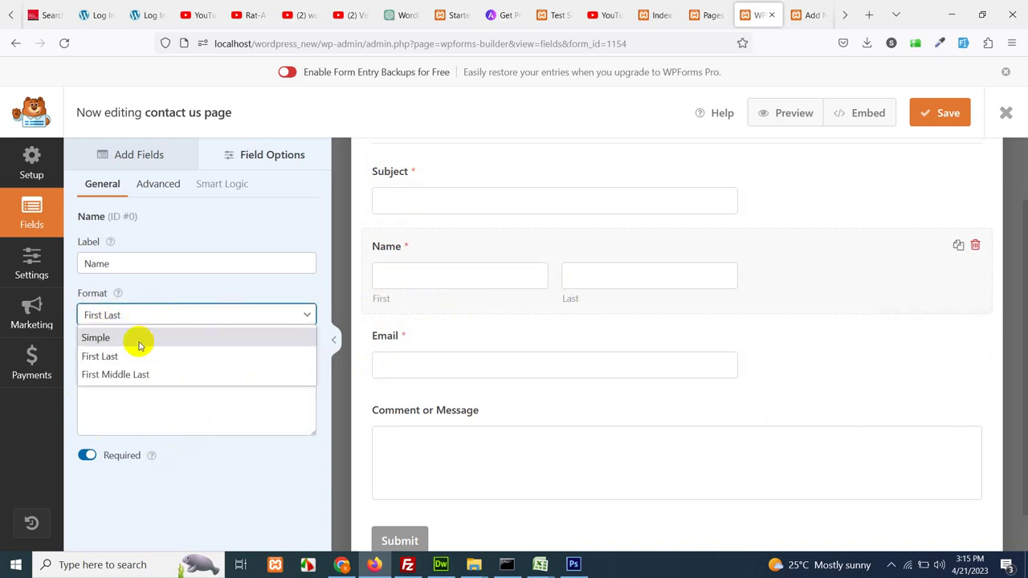
{"action": "left_click", "coordinate": [139, 340]}
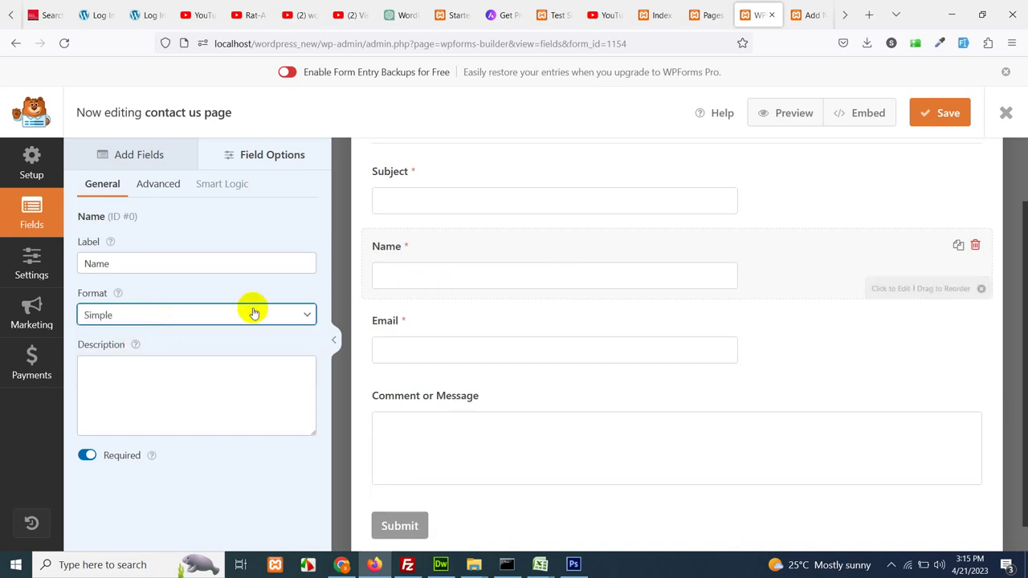
{"action": "left_click", "coordinate": [106, 313]}
{"action": "left_click", "coordinate": [107, 377]}
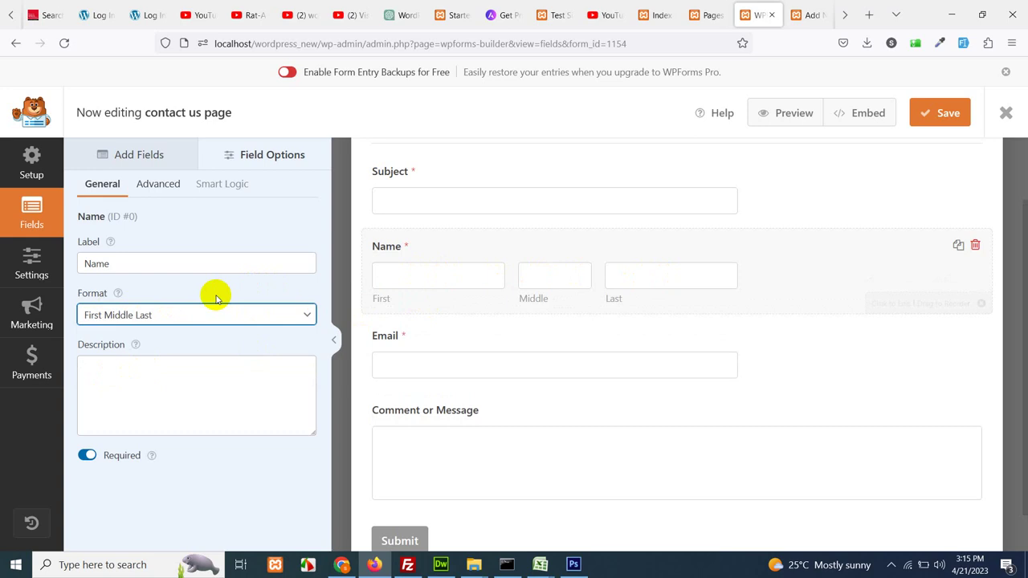
{"action": "left_click", "coordinate": [185, 315]}
{"action": "left_click", "coordinate": [129, 372]}
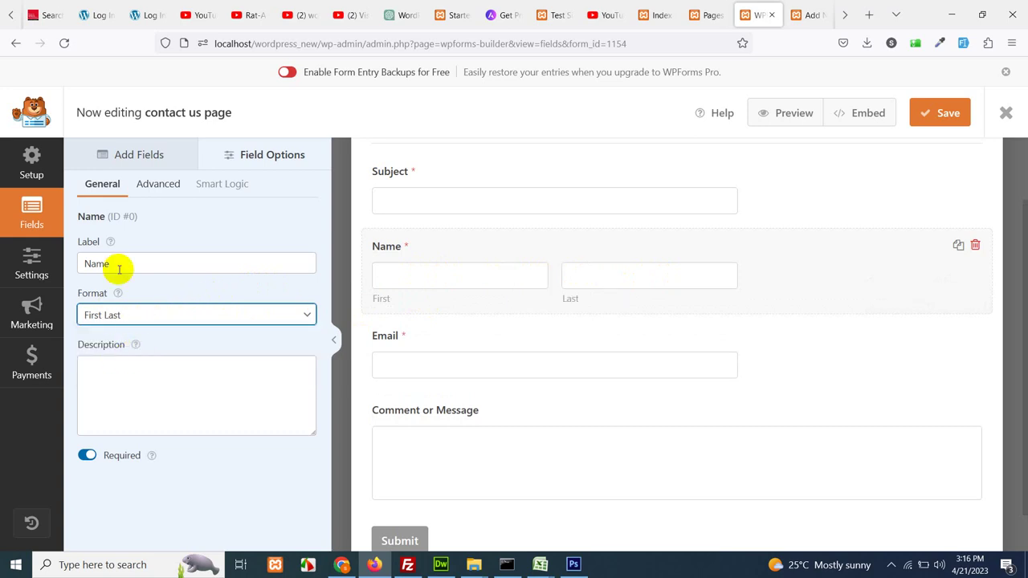
Change the Name field's label to "Enter you Full Name".
{"action": "left_click_drag", "start_coordinate": [128, 266], "coordinate": [69, 259]}
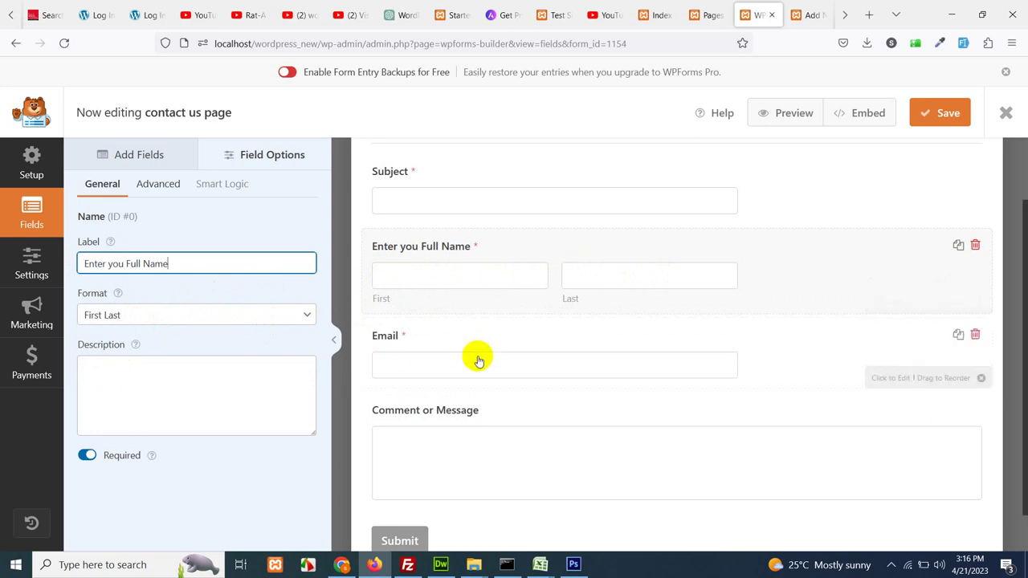
Set the Subject field's size to Large in its advanced options.
{"action": "left_click", "coordinate": [598, 189]}
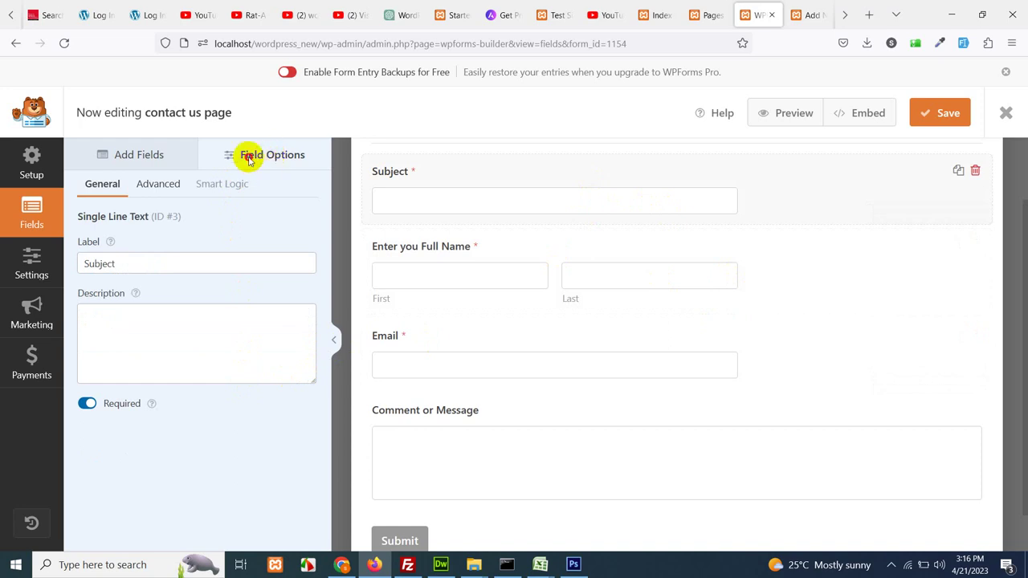
{"action": "left_click", "coordinate": [152, 190]}
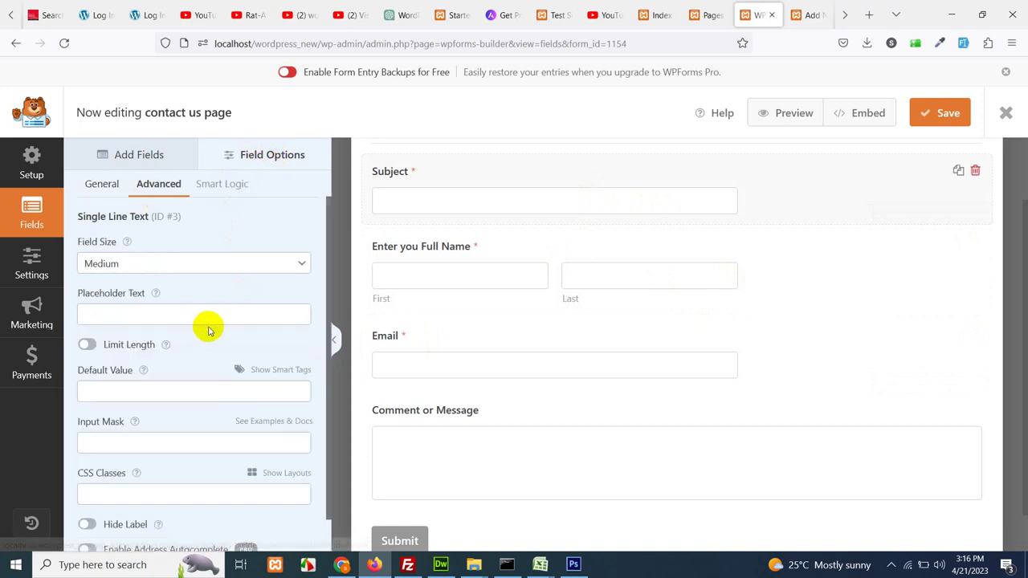
{"action": "left_click", "coordinate": [105, 263]}
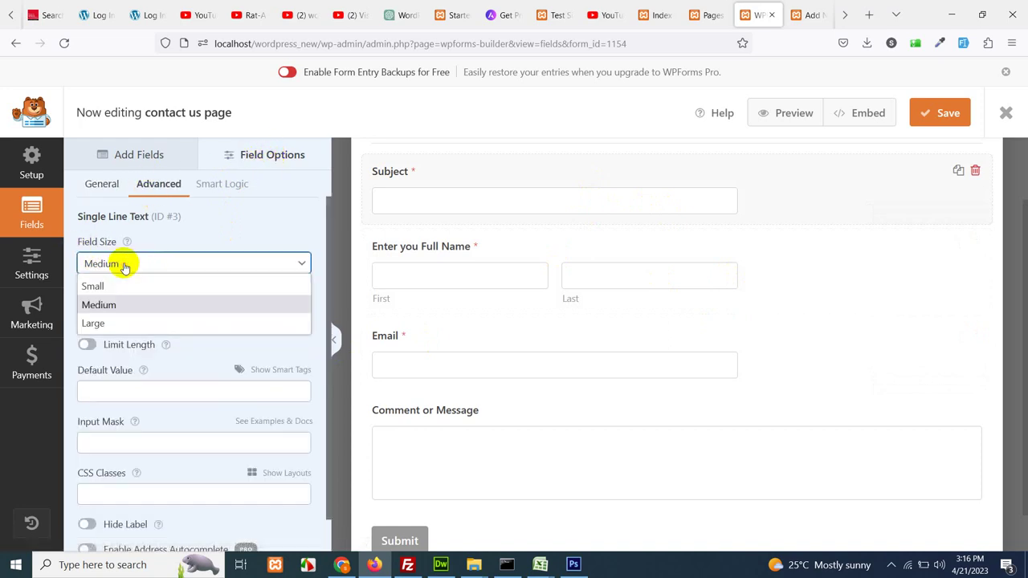
{"action": "left_click", "coordinate": [96, 323]}
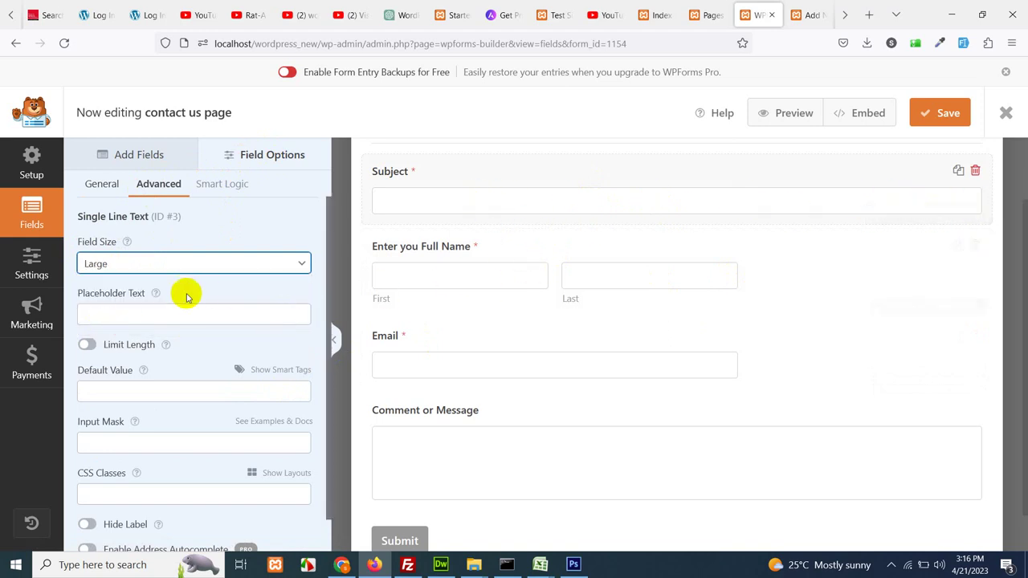
Set the "Enter you Full Name" field's size to Large in its advanced options.
{"action": "left_click", "coordinate": [452, 264]}
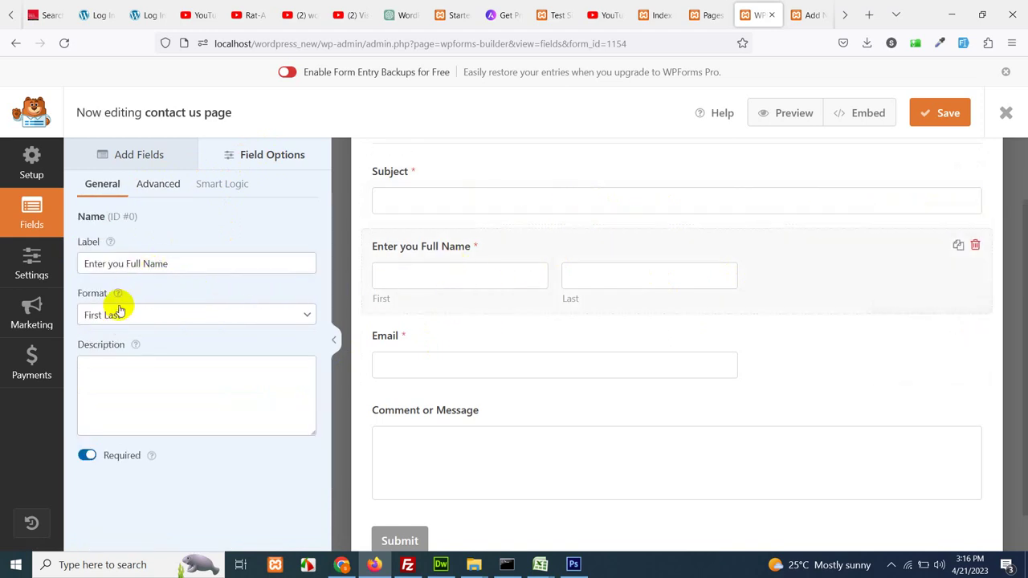
{"action": "left_click", "coordinate": [159, 184]}
{"action": "left_click", "coordinate": [110, 259]}
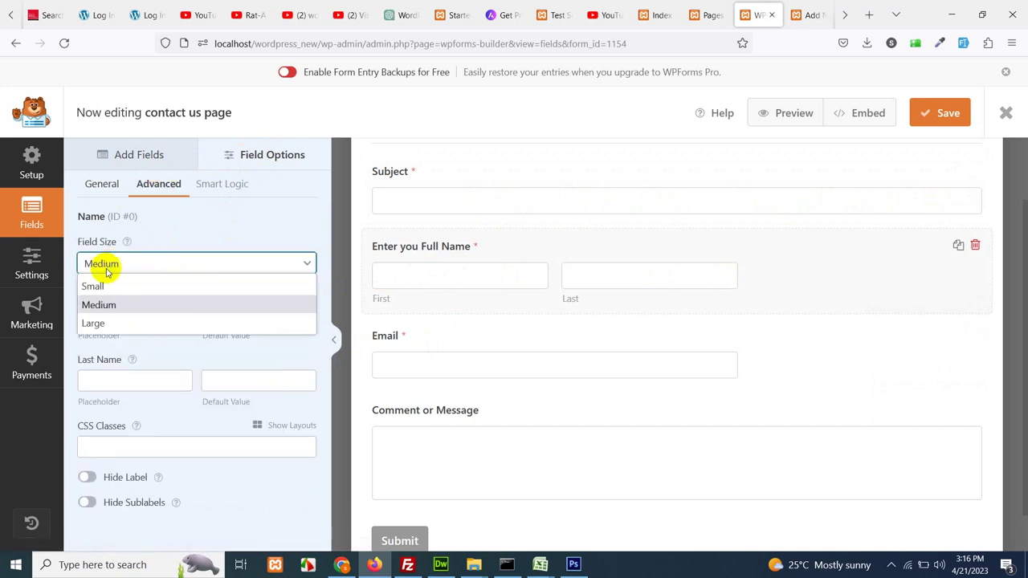
{"action": "left_click", "coordinate": [104, 321]}
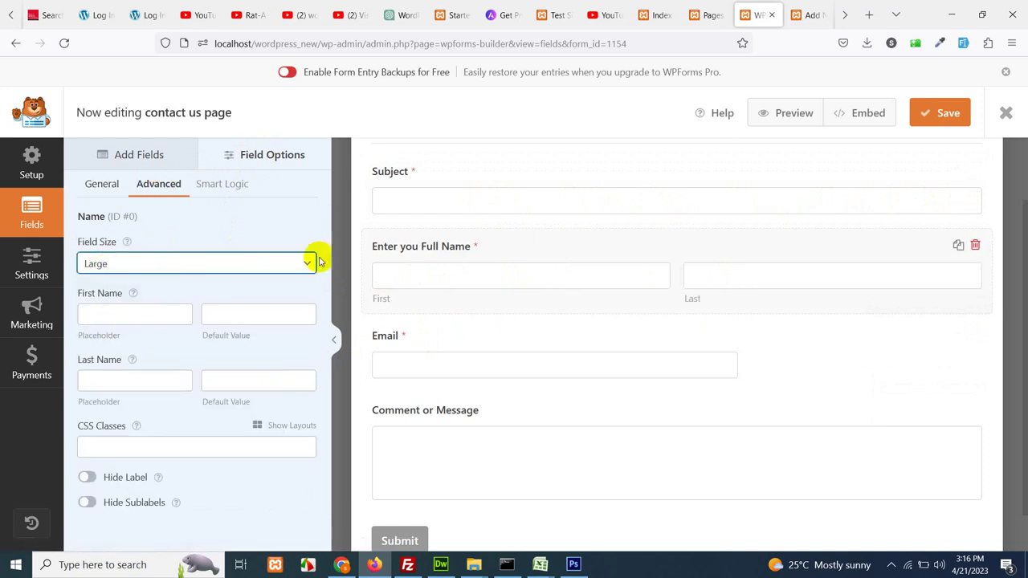
Set the Email field's size to Large in its advanced options.
{"action": "left_click", "coordinate": [469, 373]}
{"action": "left_click", "coordinate": [159, 263]}
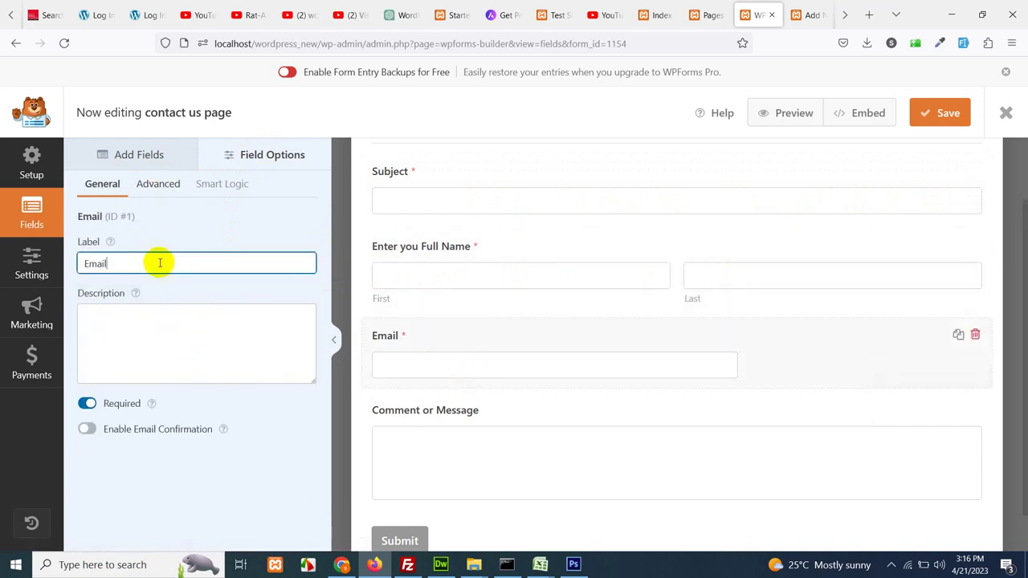
{"action": "left_click", "coordinate": [158, 184]}
{"action": "left_click", "coordinate": [144, 265]}
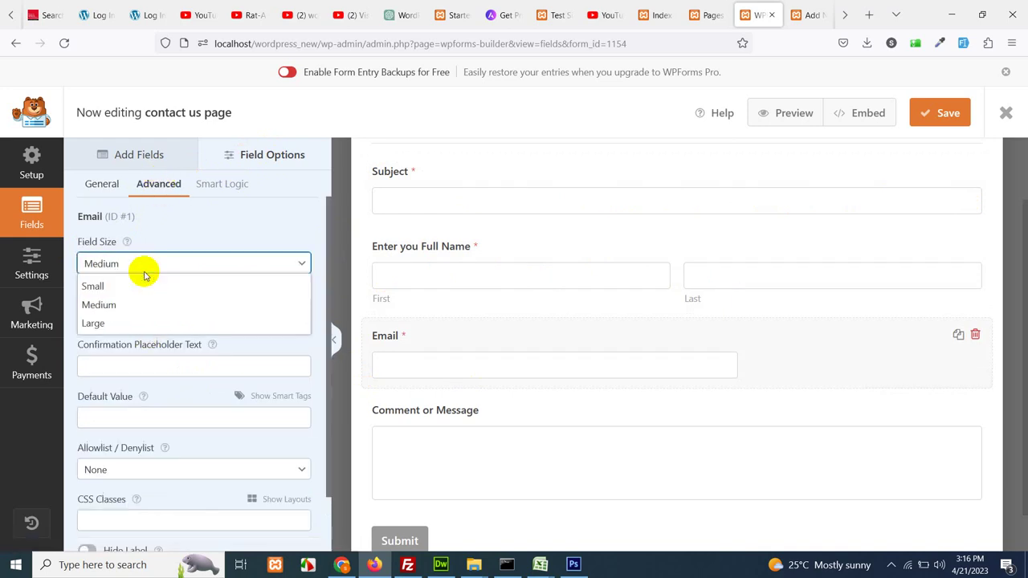
{"action": "left_click", "coordinate": [128, 323]}
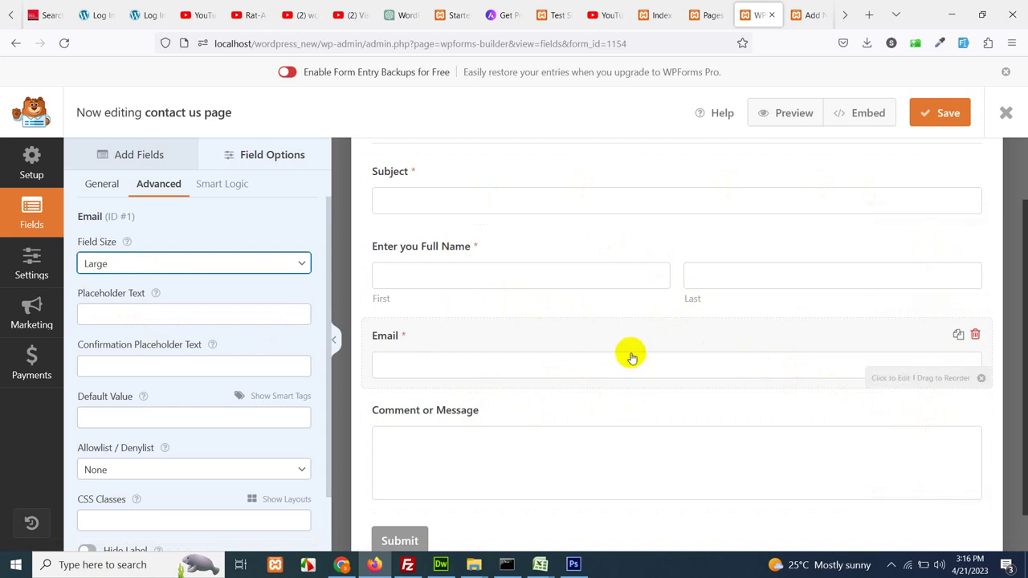
Change the "Comment or Message" field's label to "Message" and save the form.
{"action": "left_click", "coordinate": [395, 419]}
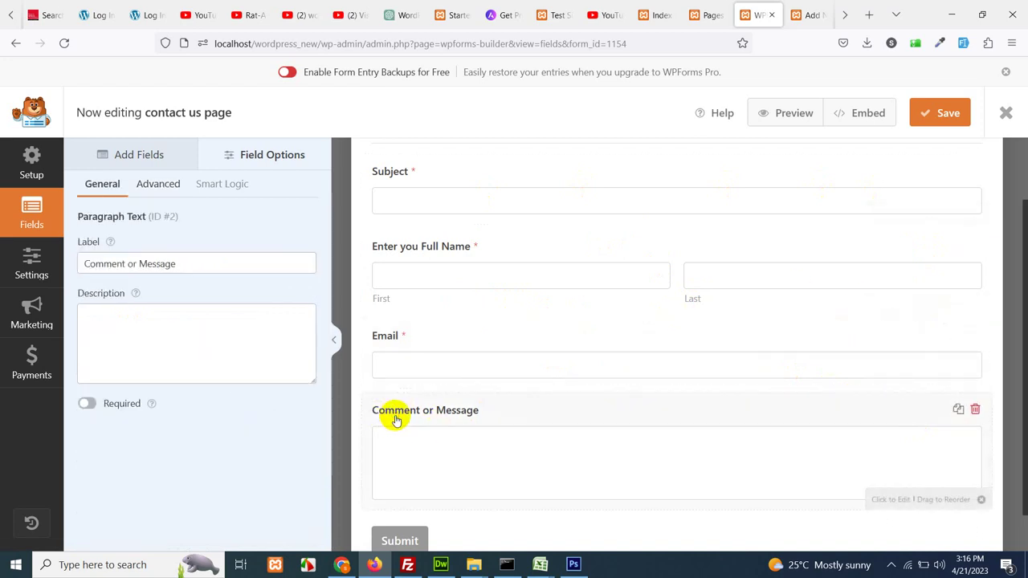
{"action": "left_click_drag", "start_coordinate": [176, 263], "coordinate": [79, 263]}
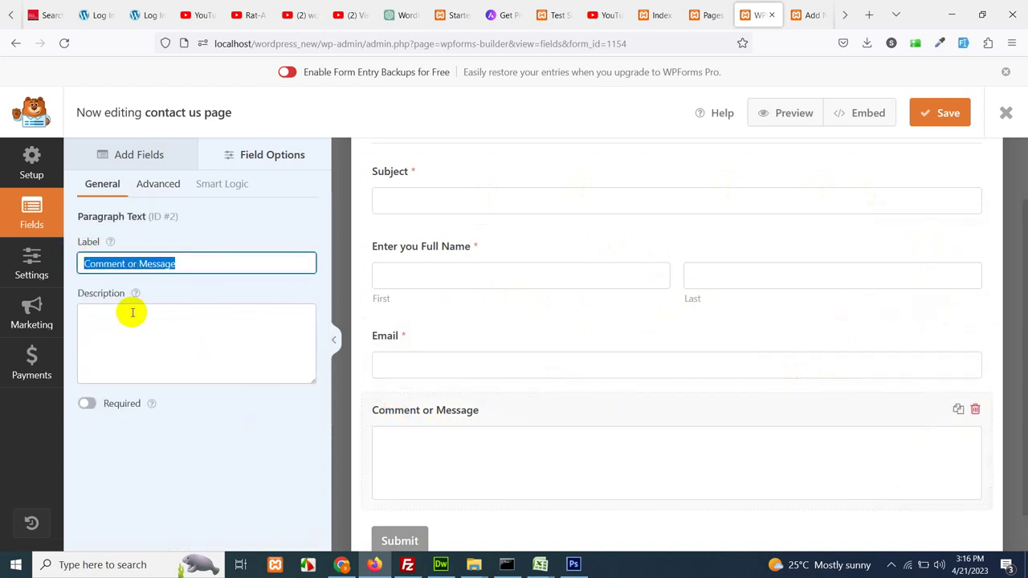
{"action": "type", "text": "Mes"}
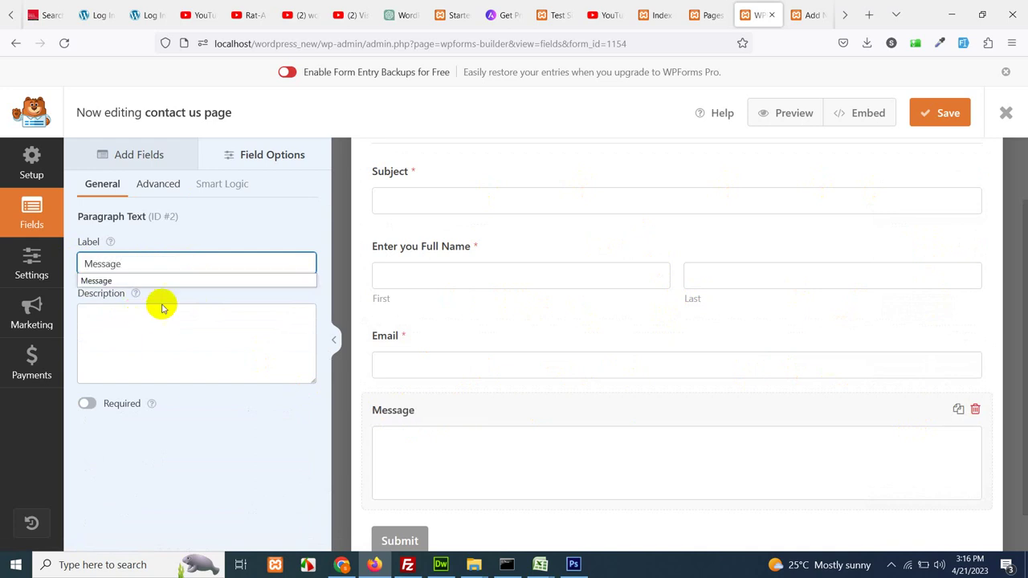
{"action": "scroll", "coordinate": [610, 361], "scroll_direction": "down", "scroll_amount": 1}
{"action": "scroll", "coordinate": [723, 281], "scroll_direction": "up", "scroll_amount": 3}
{"action": "left_click", "coordinate": [938, 131]}
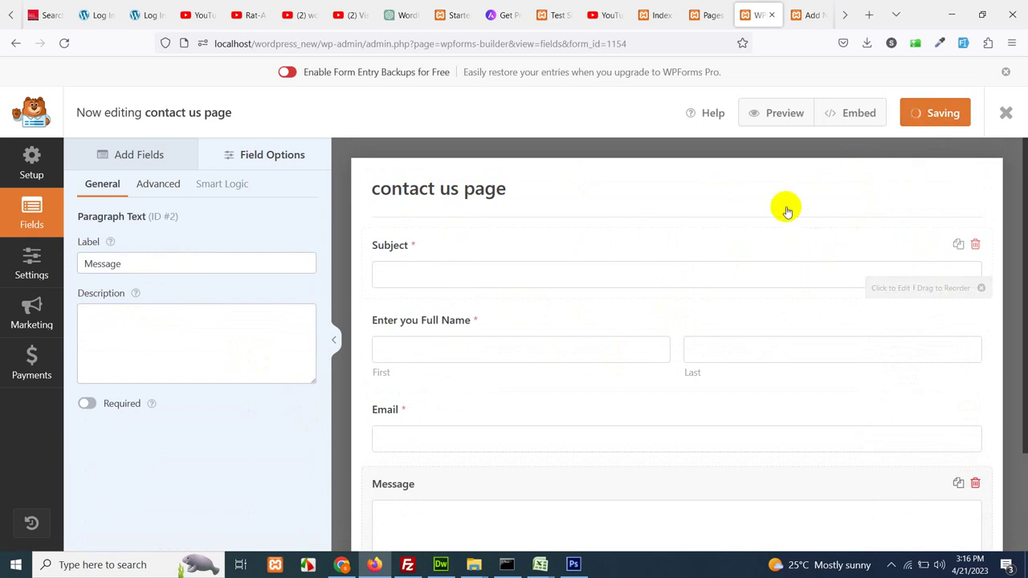
Switch to the Contact us page's editor and open the page for editing in Elementor.
{"action": "left_click", "coordinate": [843, 13]}
{"action": "left_click", "coordinate": [758, 14]}
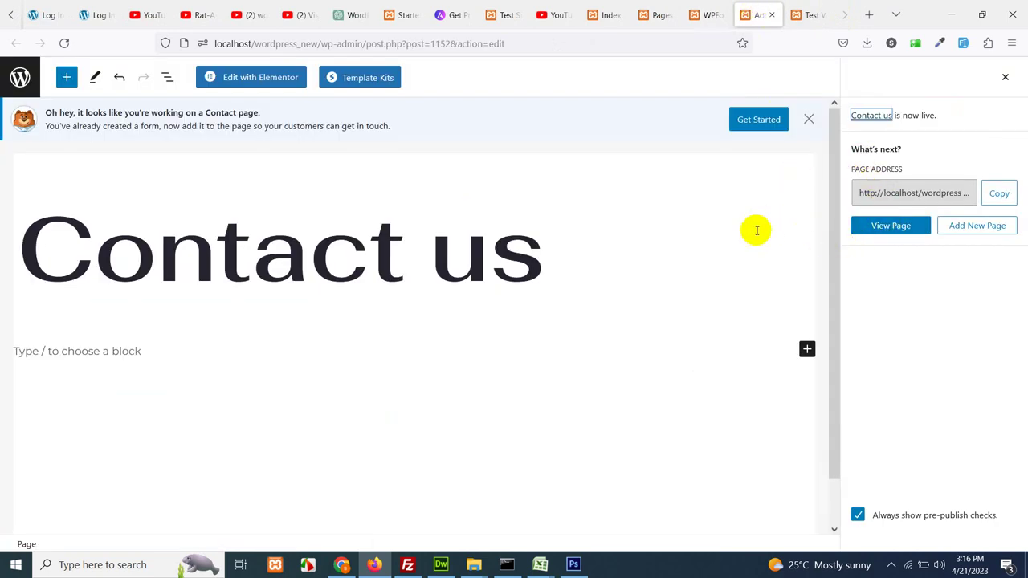
{"action": "left_click", "coordinate": [709, 6]}
{"action": "left_click", "coordinate": [759, 14]}
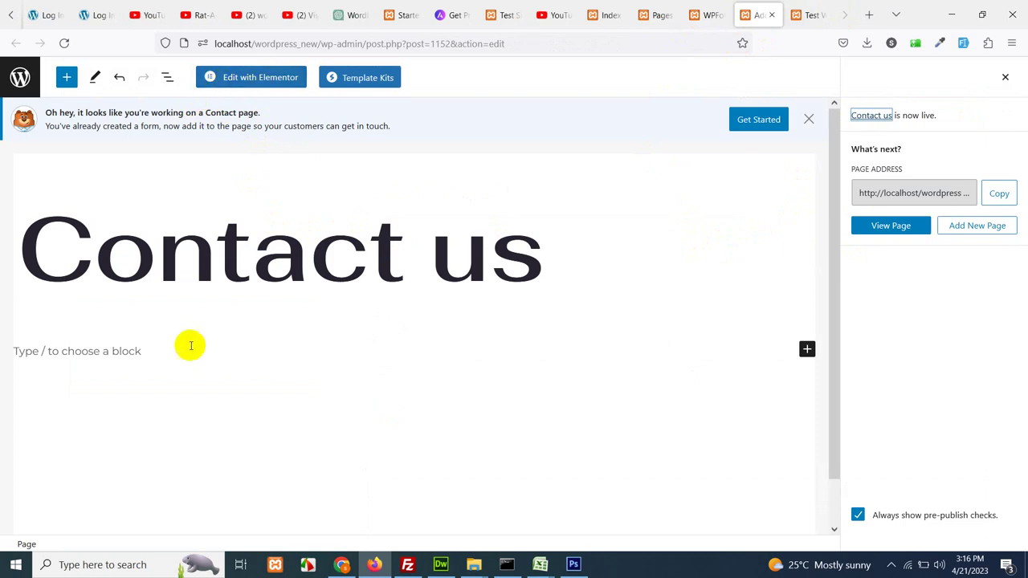
{"action": "left_click", "coordinate": [67, 80]}
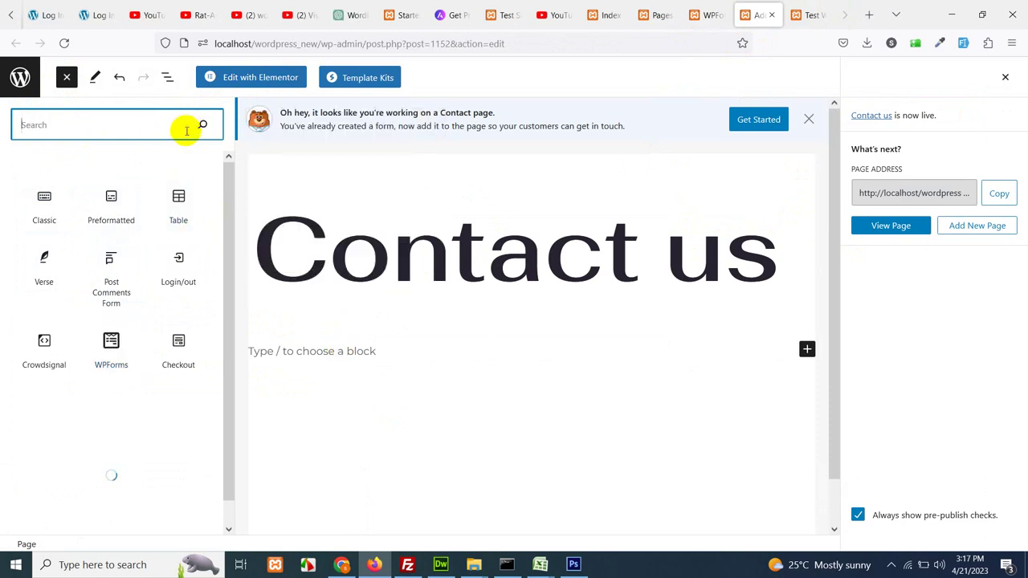
{"action": "left_click", "coordinate": [66, 77]}
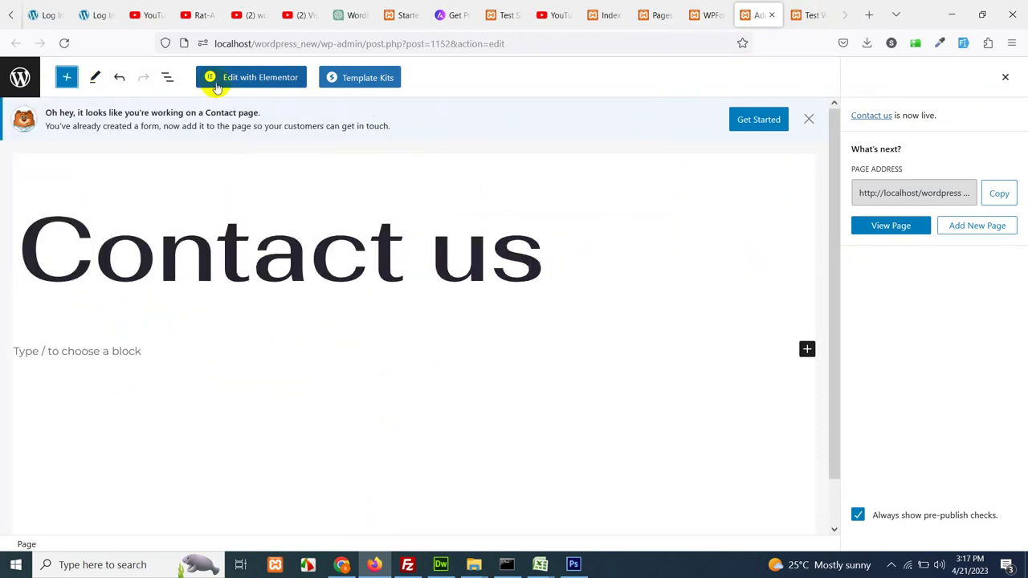
{"action": "left_click", "coordinate": [249, 83]}
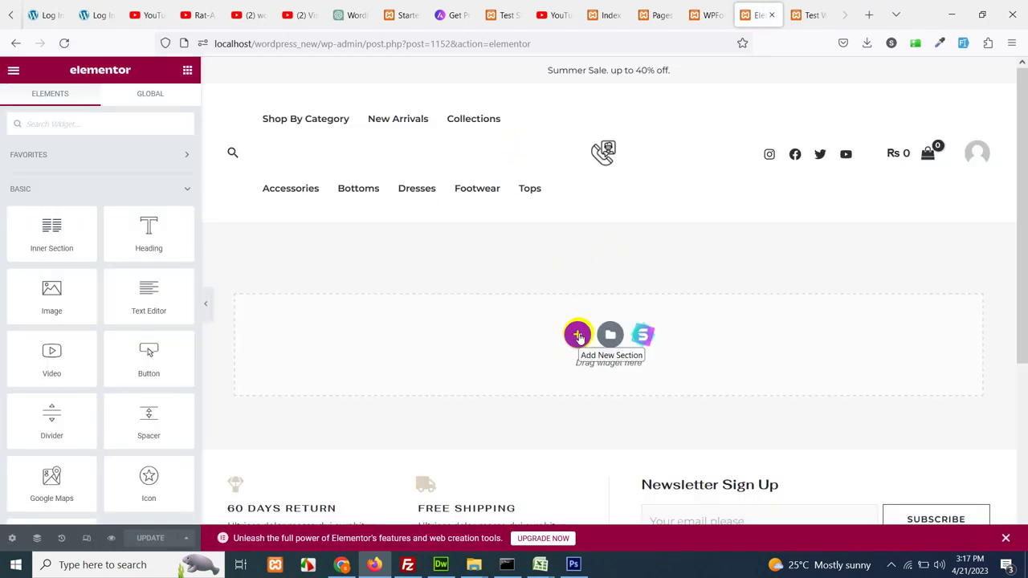
Add a new section with a single-column structure to the page.
{"action": "left_click", "coordinate": [578, 335]}
{"action": "scroll", "coordinate": [723, 377], "scroll_direction": "down", "scroll_amount": 2}
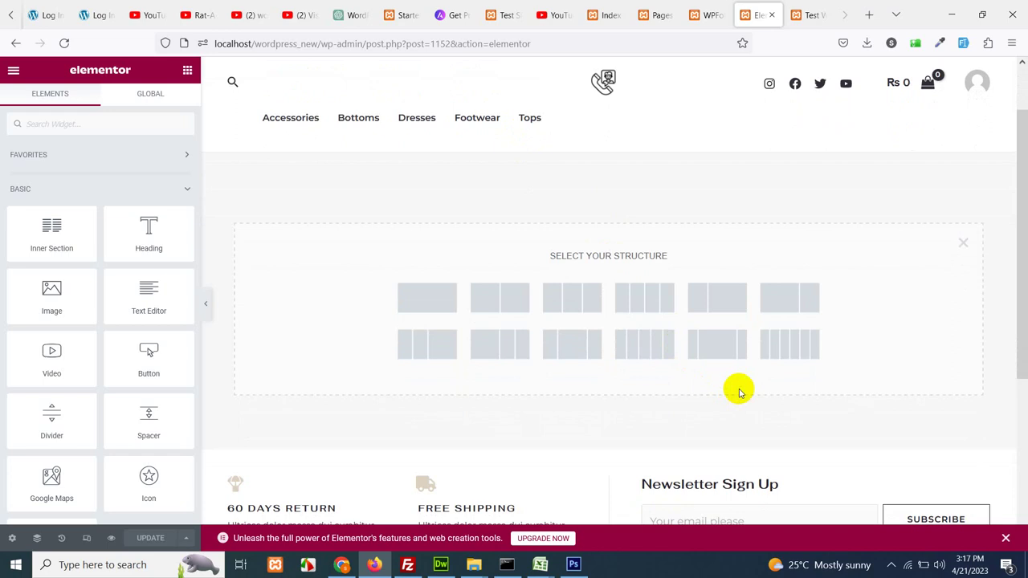
{"action": "left_click", "coordinate": [431, 312]}
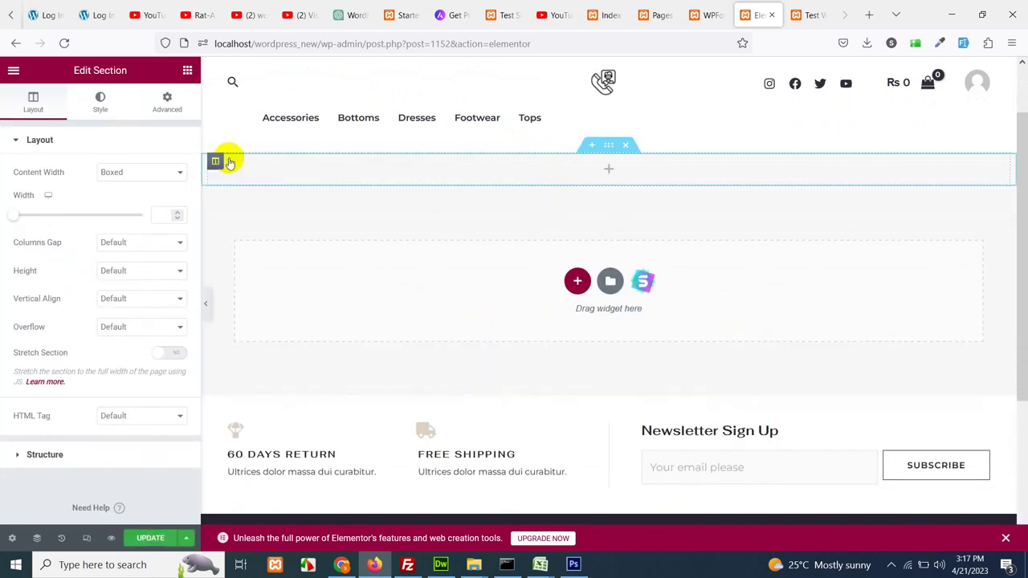
Place a Heading widget in the empty section, set its title to "Contact Us" and centre it.
{"action": "left_click", "coordinate": [187, 72]}
{"action": "left_click_drag", "start_coordinate": [122, 225], "coordinate": [566, 175]}
{"action": "left_click_drag", "start_coordinate": [123, 186], "coordinate": [2, 188]}
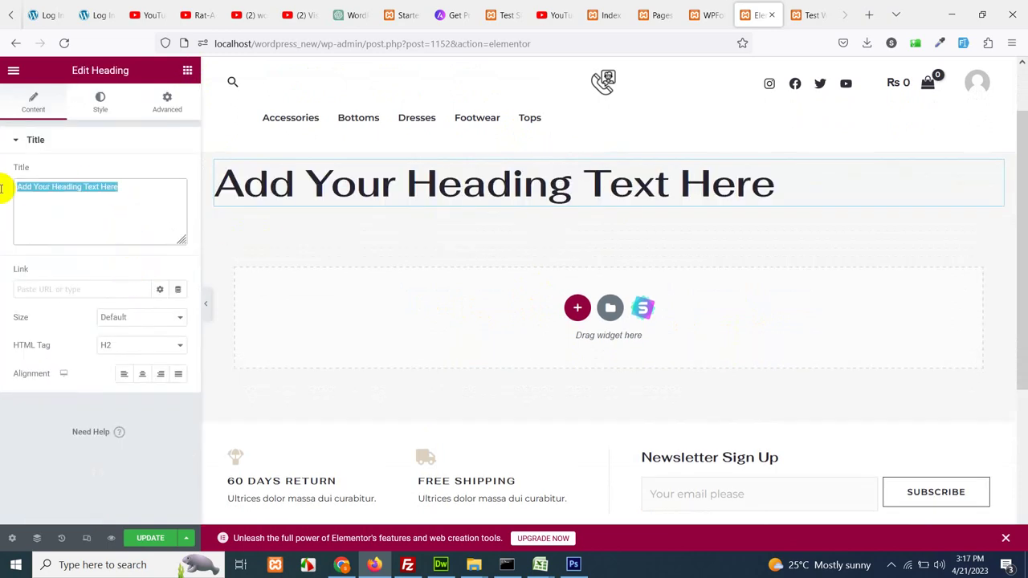
{"action": "type", "text": "Contact Us"}
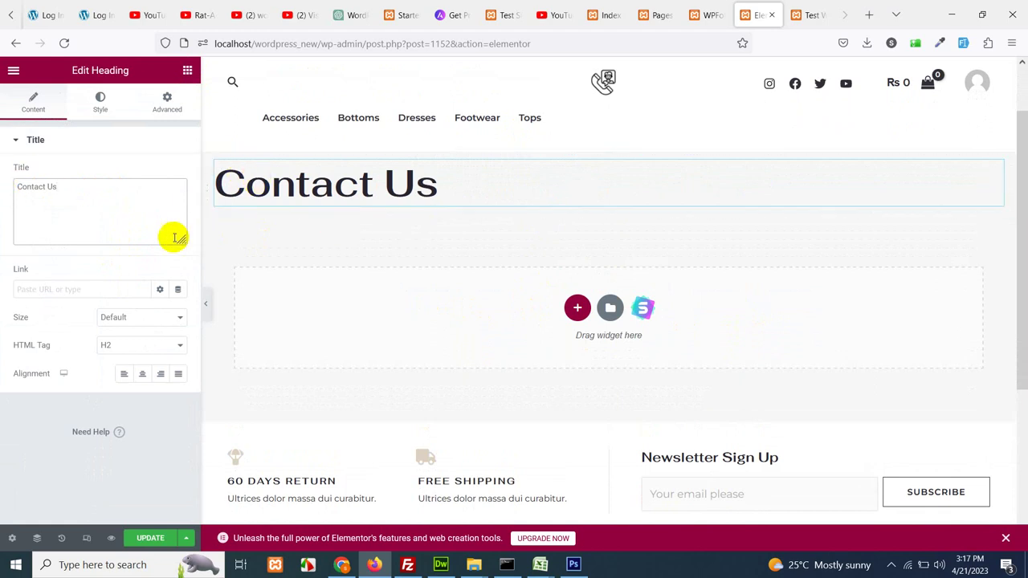
{"action": "left_click", "coordinate": [144, 376]}
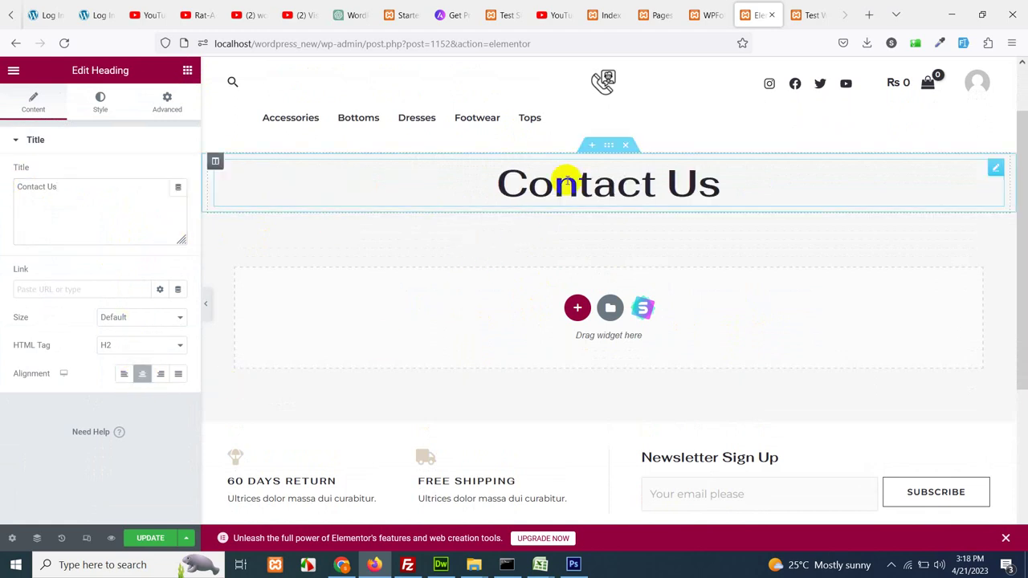
Add a section below the heading with a wide left and narrow right column, and widen the right column somewhat.
{"action": "left_click", "coordinate": [577, 310]}
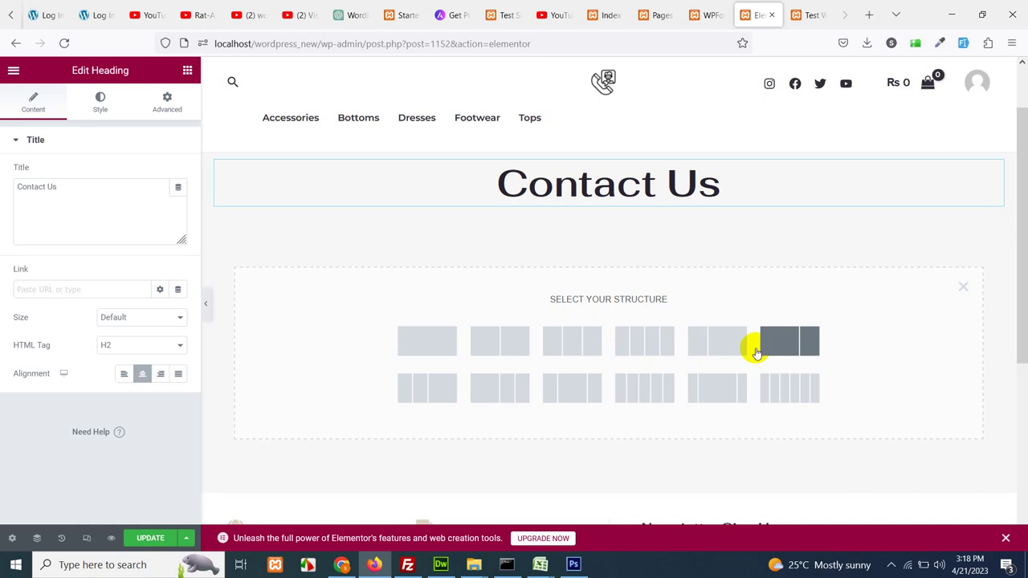
{"action": "left_click", "coordinate": [781, 351]}
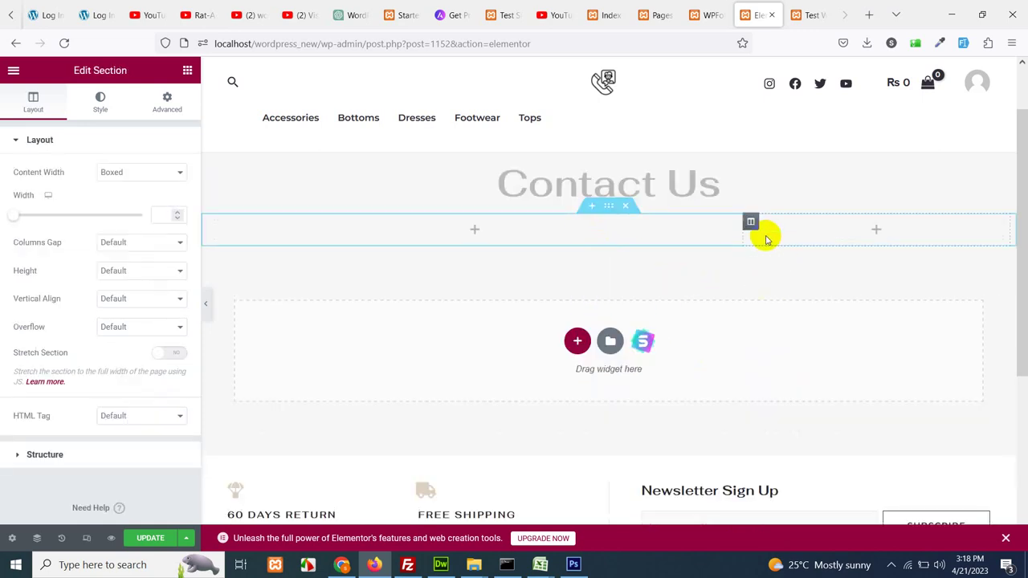
{"action": "left_click_drag", "start_coordinate": [743, 231], "coordinate": [678, 238]}
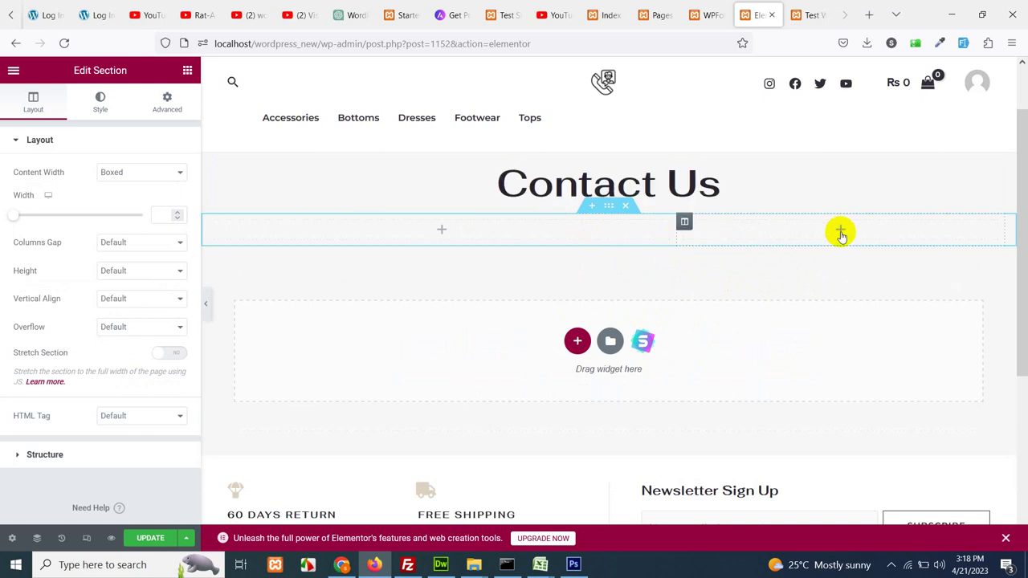
Place a WPForms widget in the new section's right column and select the "contact us page" form for it.
{"action": "left_click", "coordinate": [840, 233]}
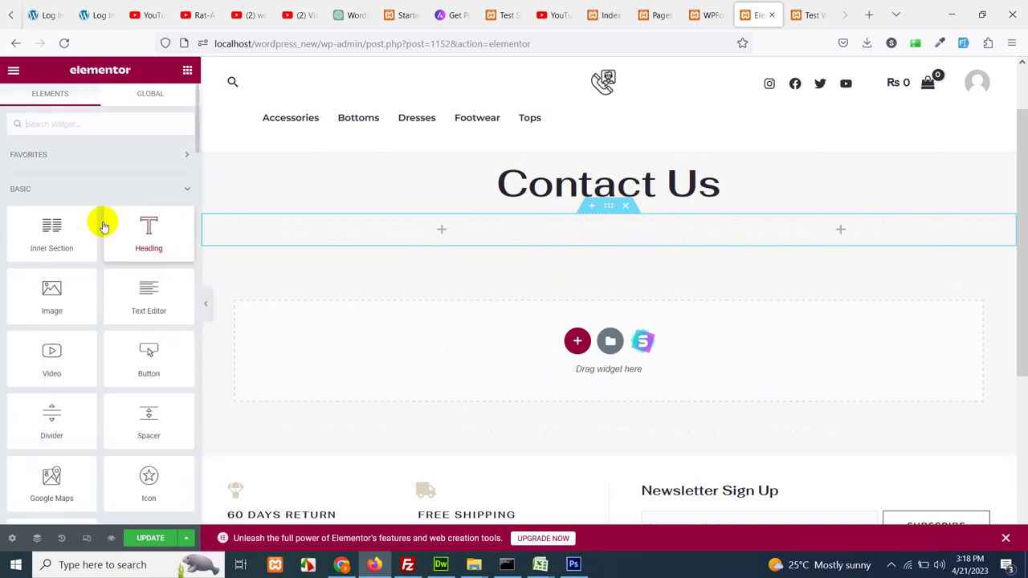
{"action": "left_click", "coordinate": [91, 126]}
{"action": "type", "text": "form"}
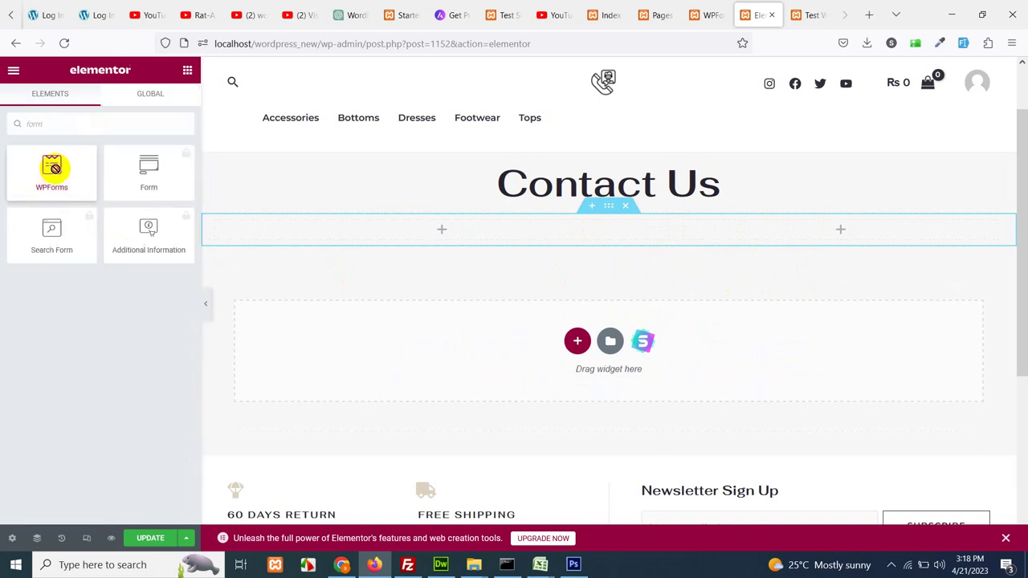
{"action": "left_click_drag", "start_coordinate": [52, 169], "coordinate": [789, 233]}
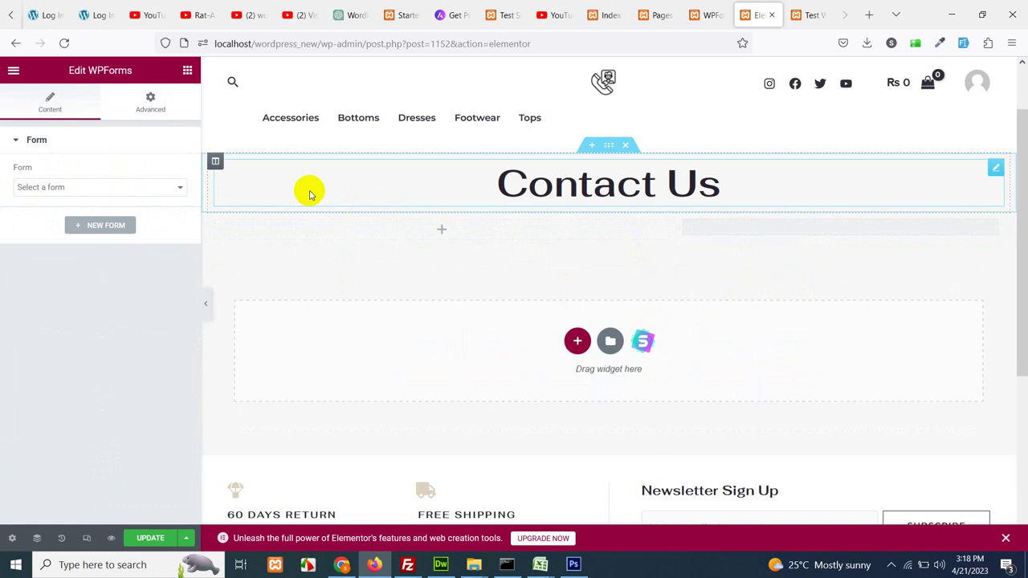
{"action": "left_click", "coordinate": [127, 186]}
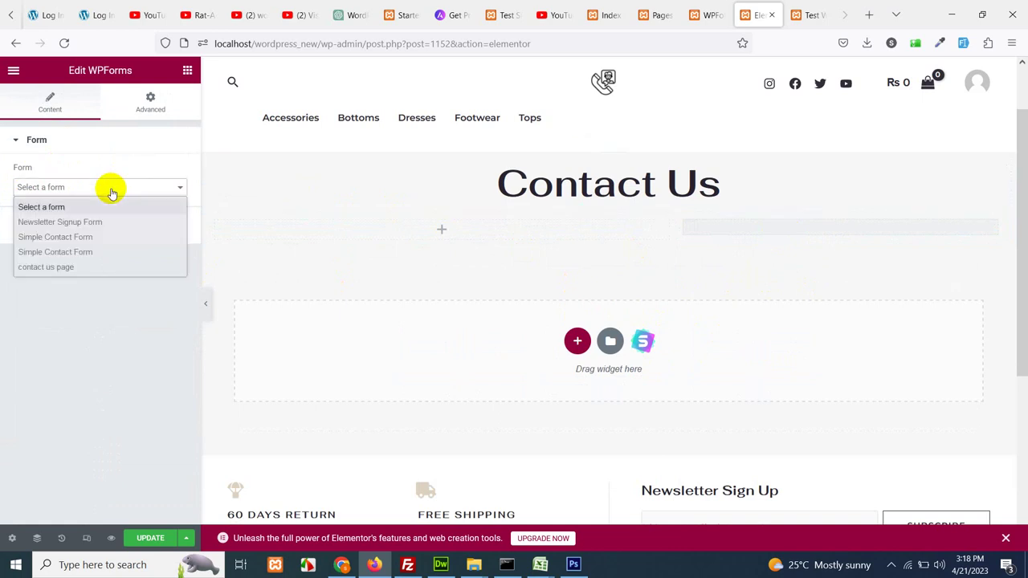
{"action": "left_click", "coordinate": [50, 269]}
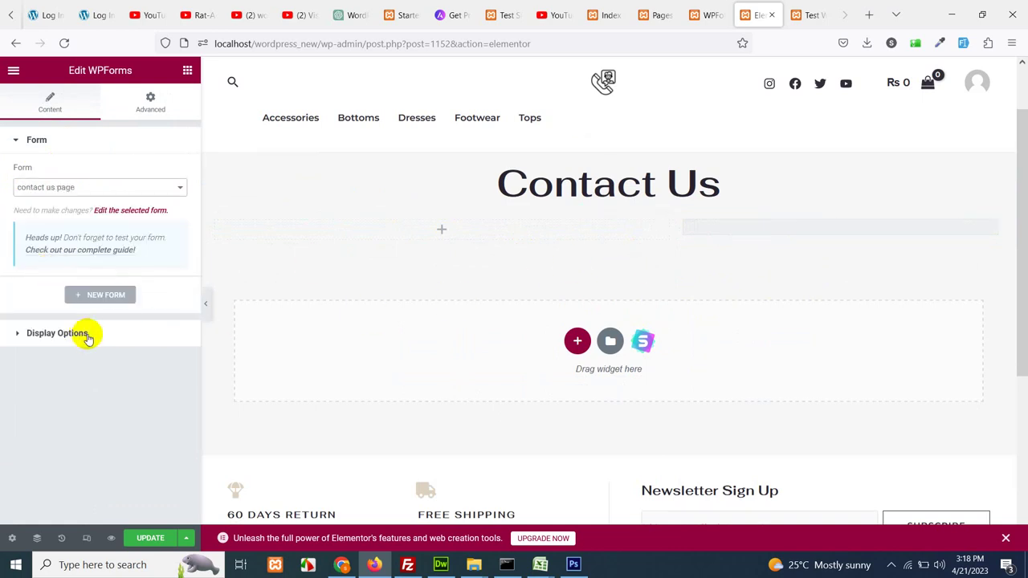
Search the widgets for "map" and place a Google Maps widget in the section's empty left column.
{"action": "left_click", "coordinate": [440, 231]}
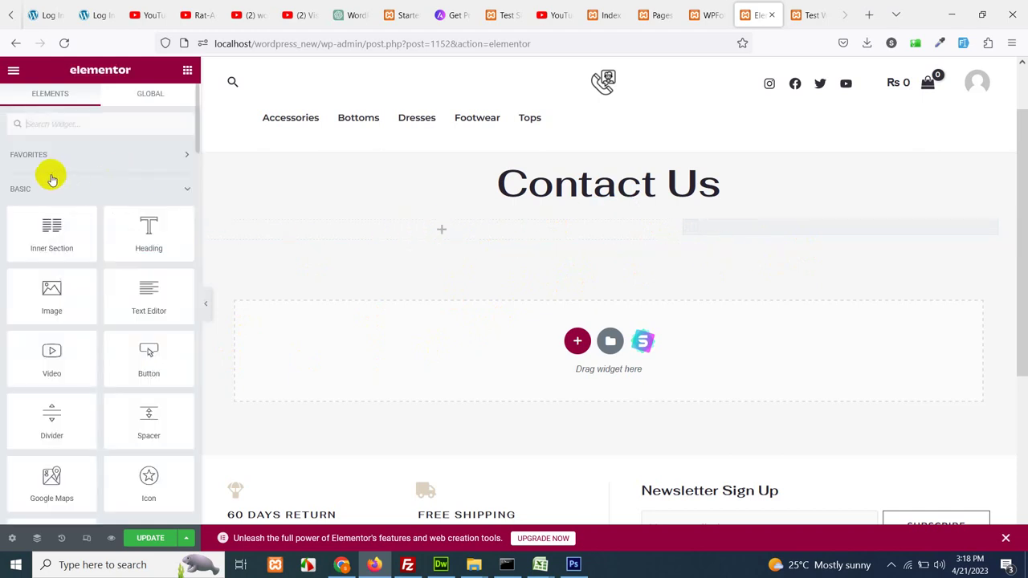
{"action": "left_click", "coordinate": [51, 126]}
{"action": "type", "text": "map"}
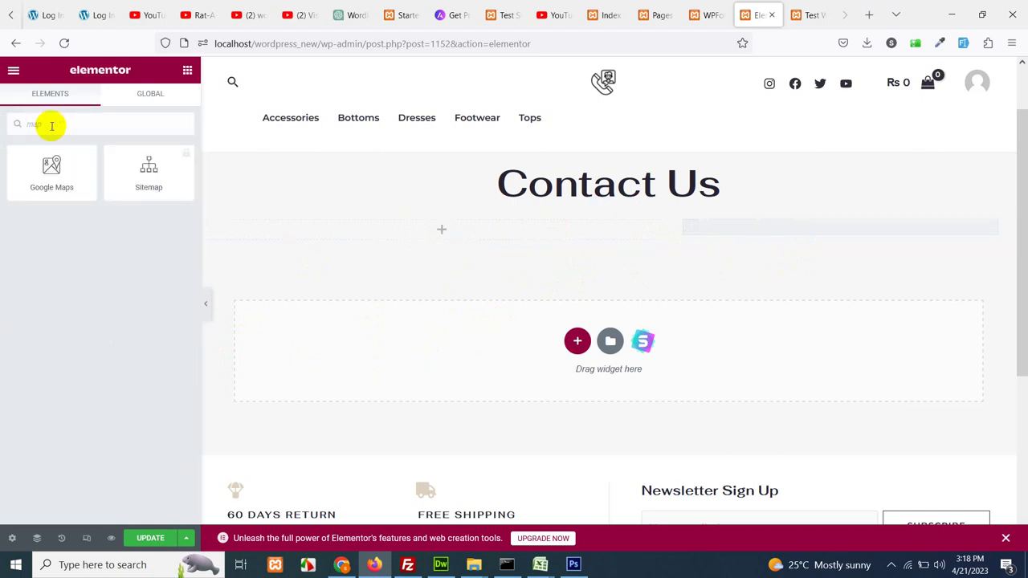
{"action": "left_click_drag", "start_coordinate": [41, 188], "coordinate": [417, 349]}
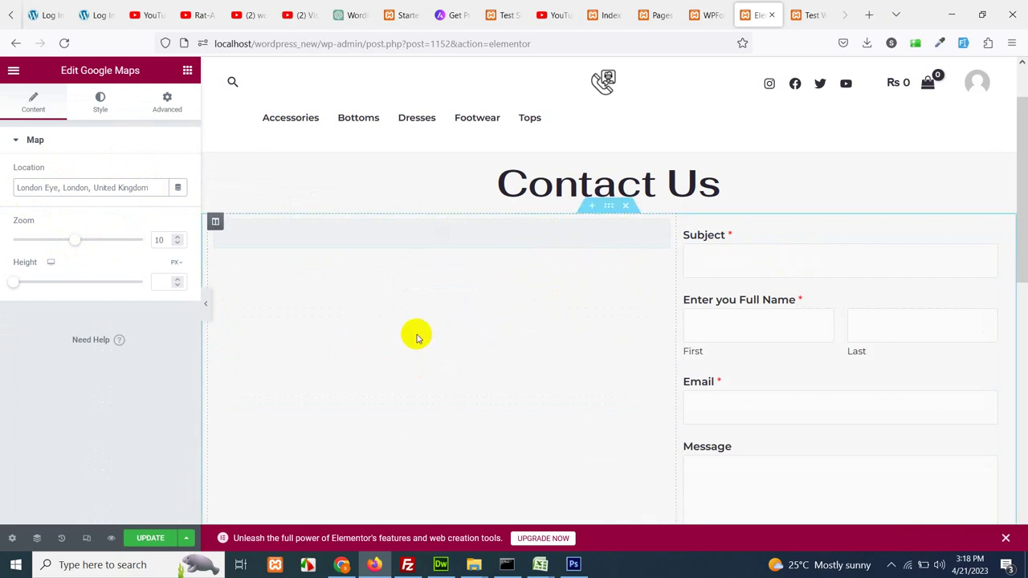
Set the Google Maps widget's height to 100 VH.
{"action": "scroll", "coordinate": [488, 356], "scroll_direction": "down", "scroll_amount": 2}
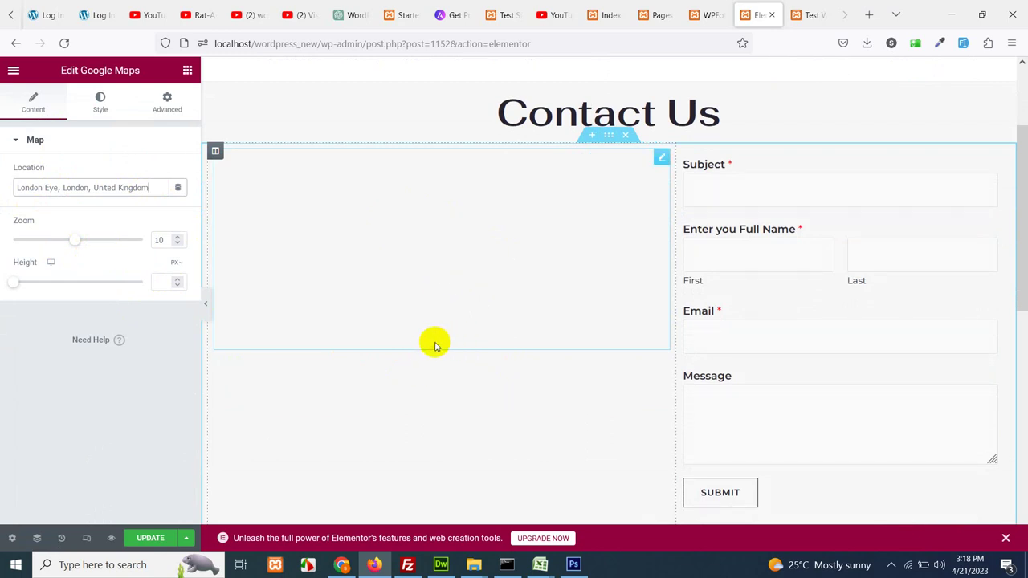
{"action": "scroll", "coordinate": [526, 337], "scroll_direction": "down", "scroll_amount": 2}
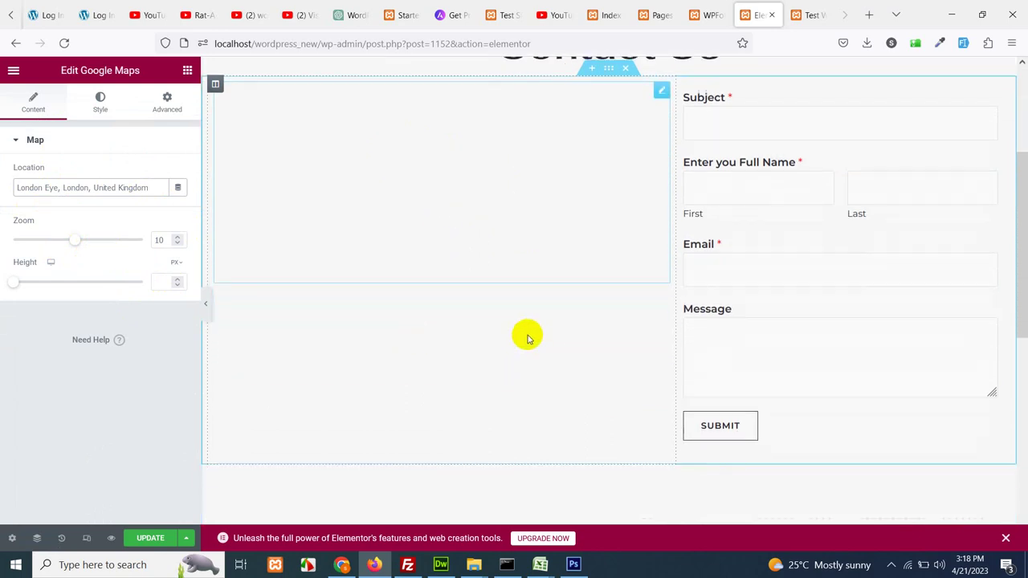
{"action": "left_click", "coordinate": [176, 282]}
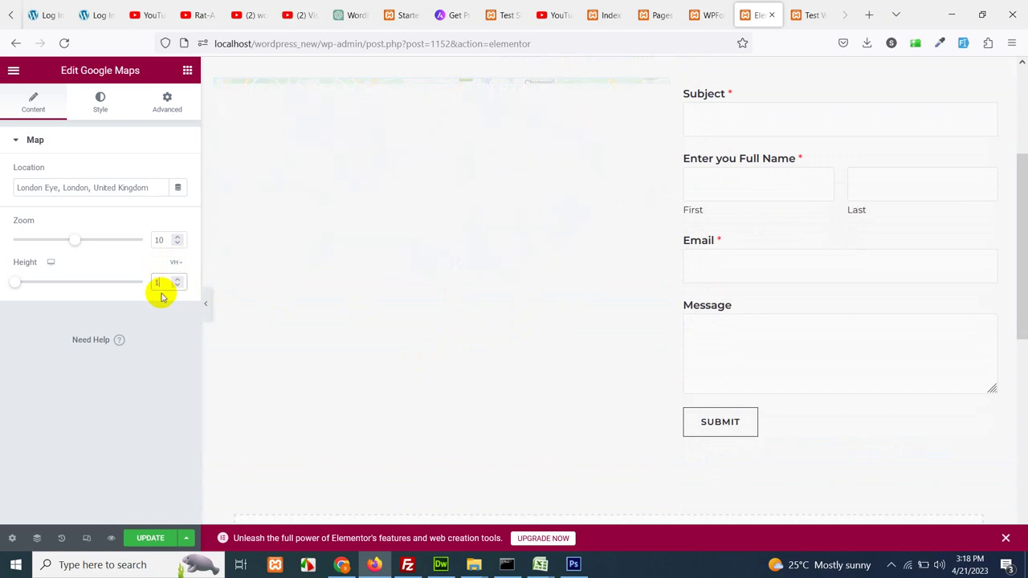
{"action": "type", "text": "100"}
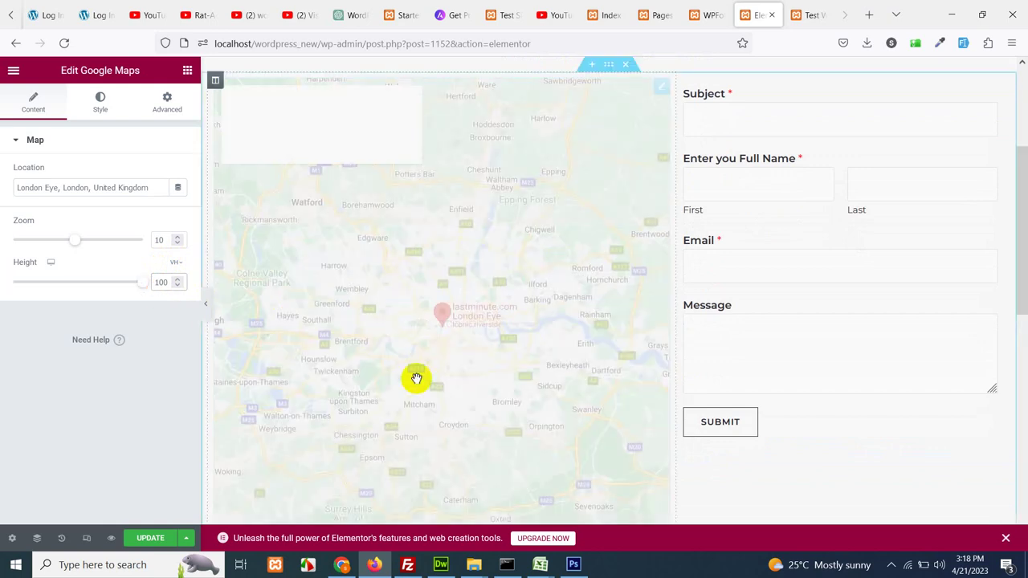
Examine the map and contact form side by side at full page width, with the editing panel temporarily hidden.
{"action": "scroll", "coordinate": [731, 436], "scroll_direction": "down", "scroll_amount": 5}
{"action": "scroll", "coordinate": [509, 153], "scroll_direction": "up", "scroll_amount": 3}
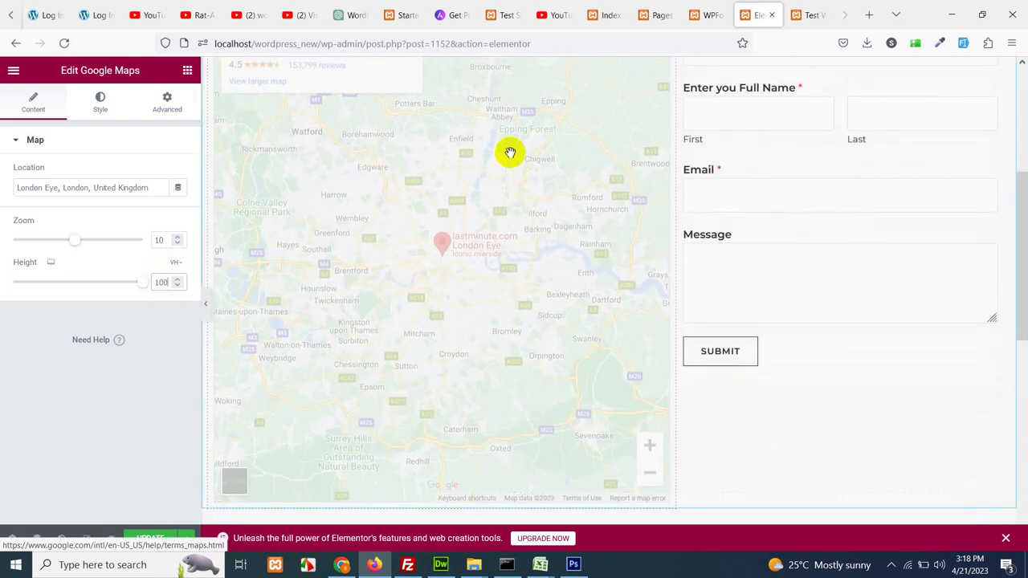
{"action": "left_click", "coordinate": [205, 301]}
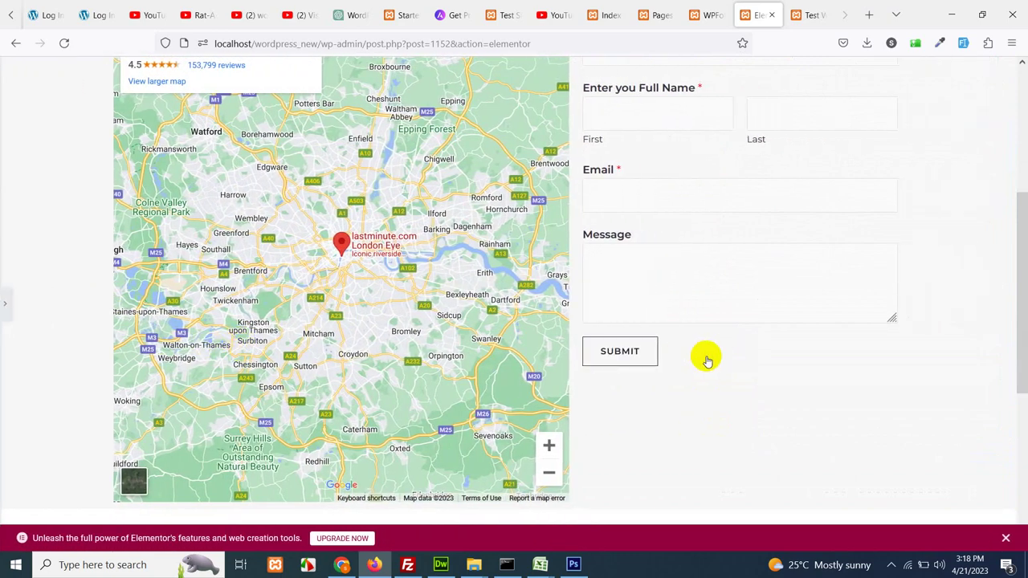
{"action": "scroll", "coordinate": [646, 305], "scroll_direction": "up", "scroll_amount": 4}
{"action": "scroll", "coordinate": [611, 346], "scroll_direction": "down", "scroll_amount": 4}
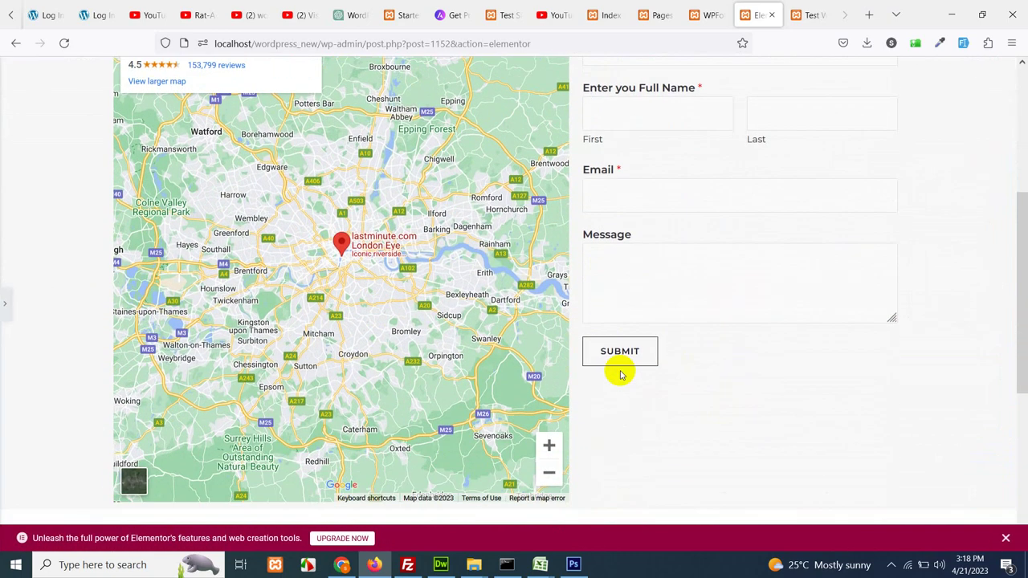
{"action": "scroll", "coordinate": [620, 371], "scroll_direction": "up", "scroll_amount": 3}
{"action": "scroll", "coordinate": [620, 370], "scroll_direction": "up", "scroll_amount": 2}
{"action": "left_click", "coordinate": [7, 304]}
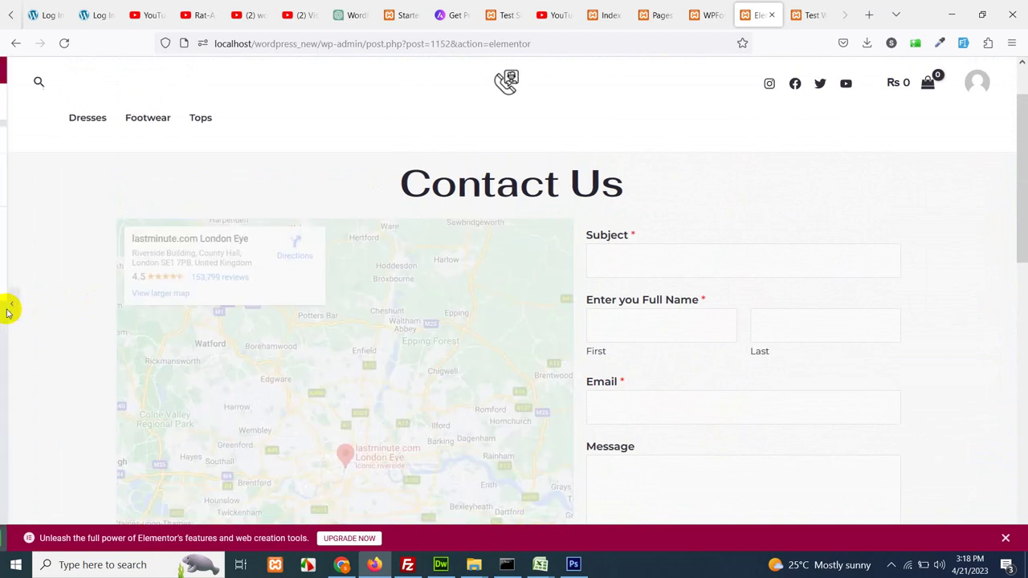
Reduce the map's height to 75 VH to suit the height of the contact form.
{"action": "scroll", "coordinate": [524, 343], "scroll_direction": "down", "scroll_amount": 2}
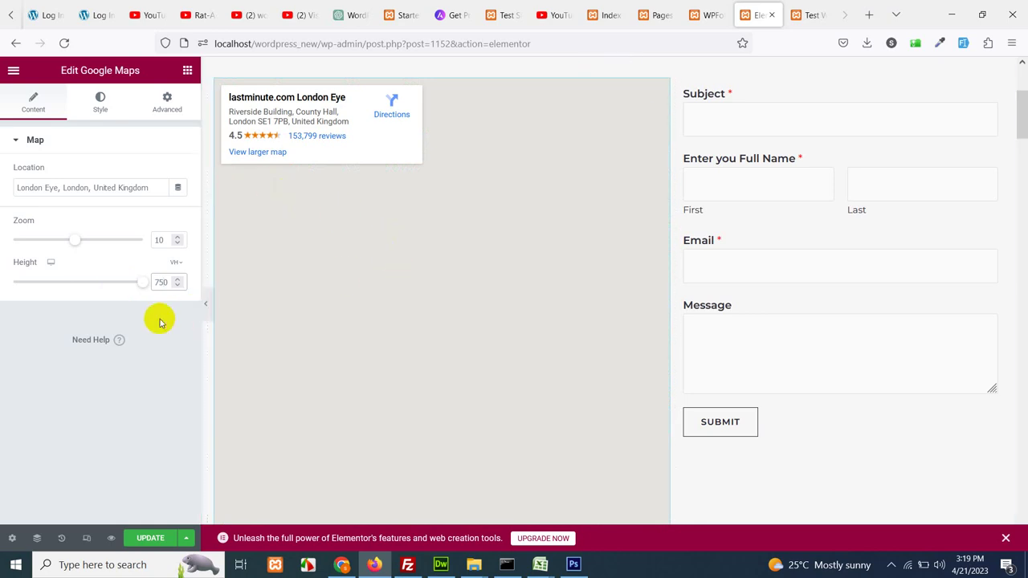
{"action": "key", "text": "BackSpace"}
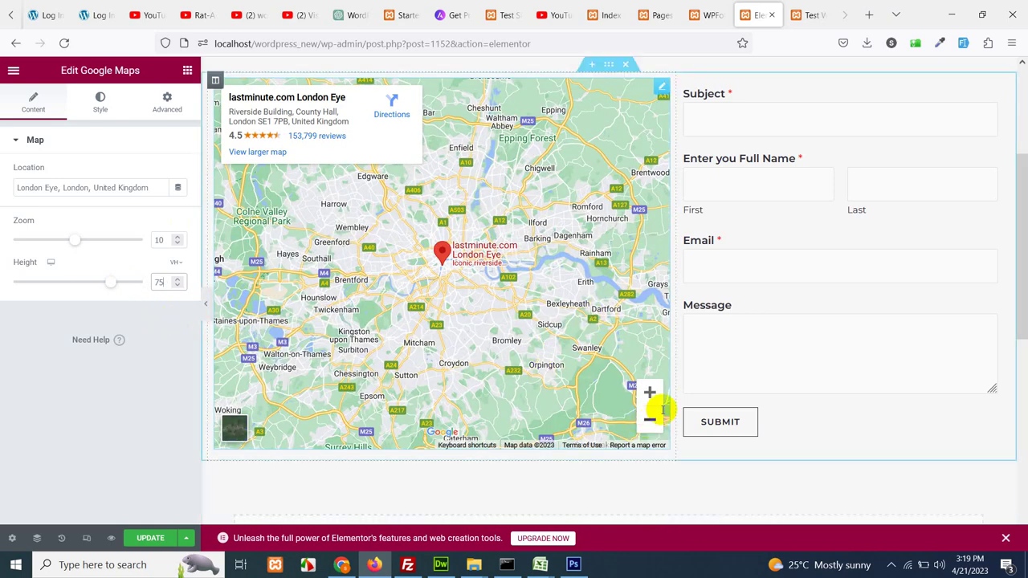
{"action": "scroll", "coordinate": [748, 384], "scroll_direction": "up", "scroll_amount": 2}
{"action": "scroll", "coordinate": [802, 410], "scroll_direction": "down", "scroll_amount": 3}
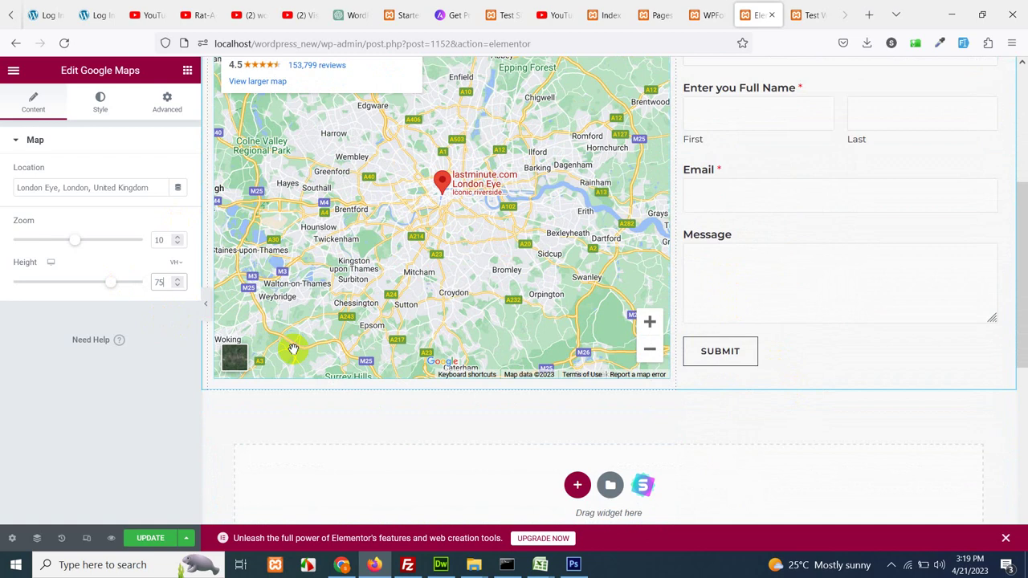
{"action": "scroll", "coordinate": [329, 430], "scroll_direction": "up", "scroll_amount": 3}
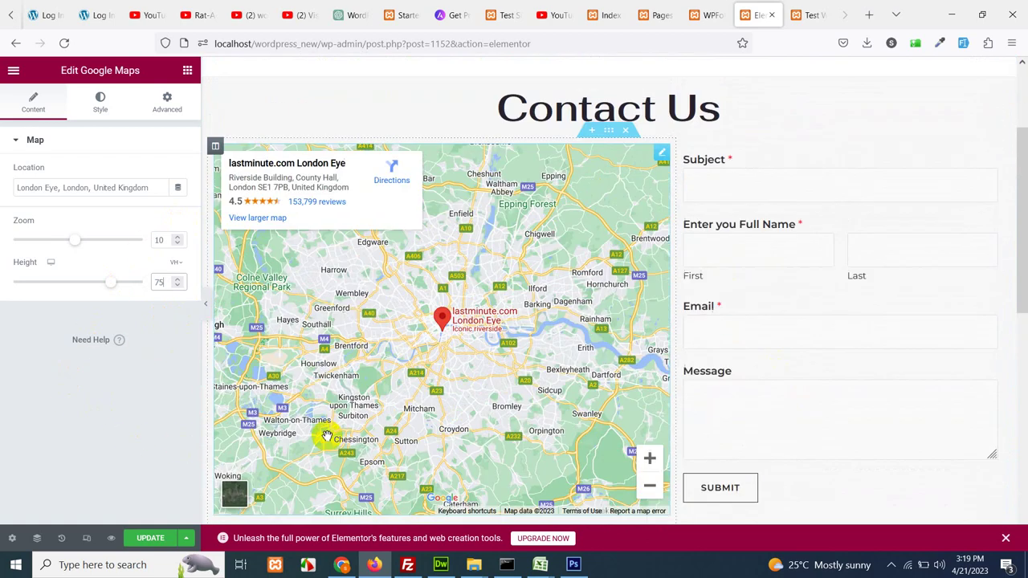
Add a single-column section below the map and form, and place a Text Editor widget in it.
{"action": "scroll", "coordinate": [498, 357], "scroll_direction": "down", "scroll_amount": 4}
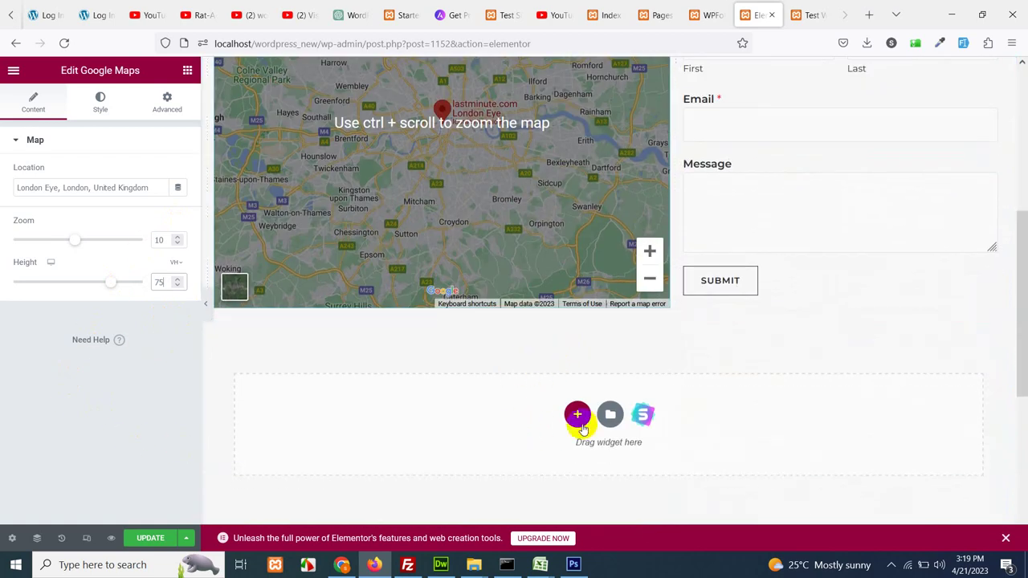
{"action": "left_click", "coordinate": [581, 419]}
{"action": "scroll", "coordinate": [634, 445], "scroll_direction": "down", "scroll_amount": 2}
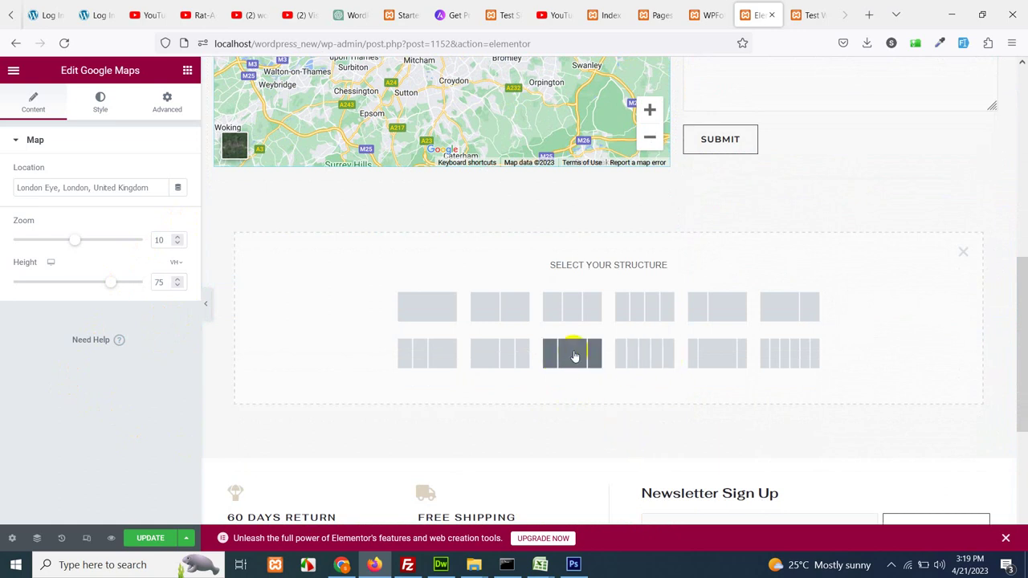
{"action": "left_click", "coordinate": [461, 313]}
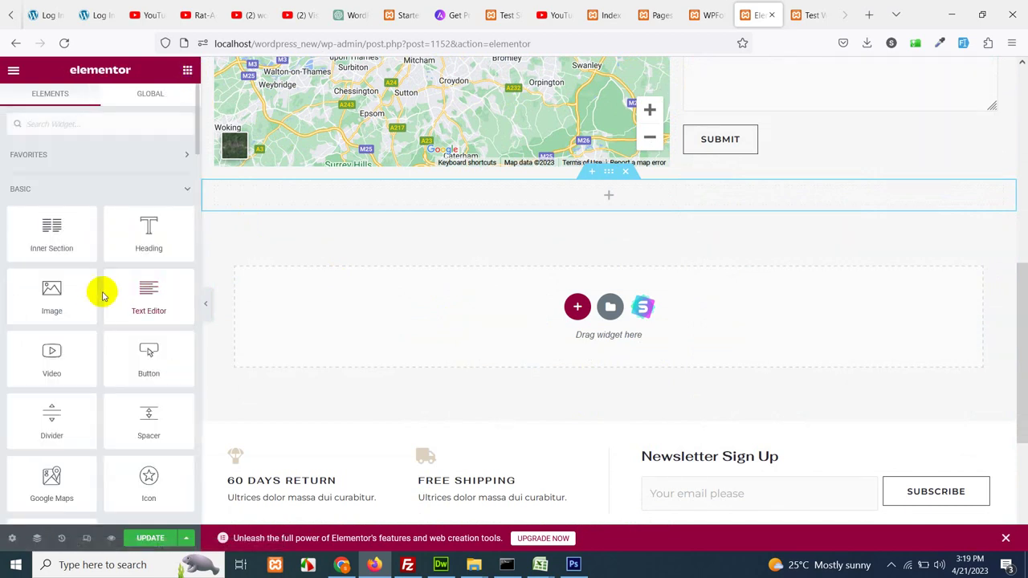
{"action": "scroll", "coordinate": [80, 337], "scroll_direction": "down", "scroll_amount": 3}
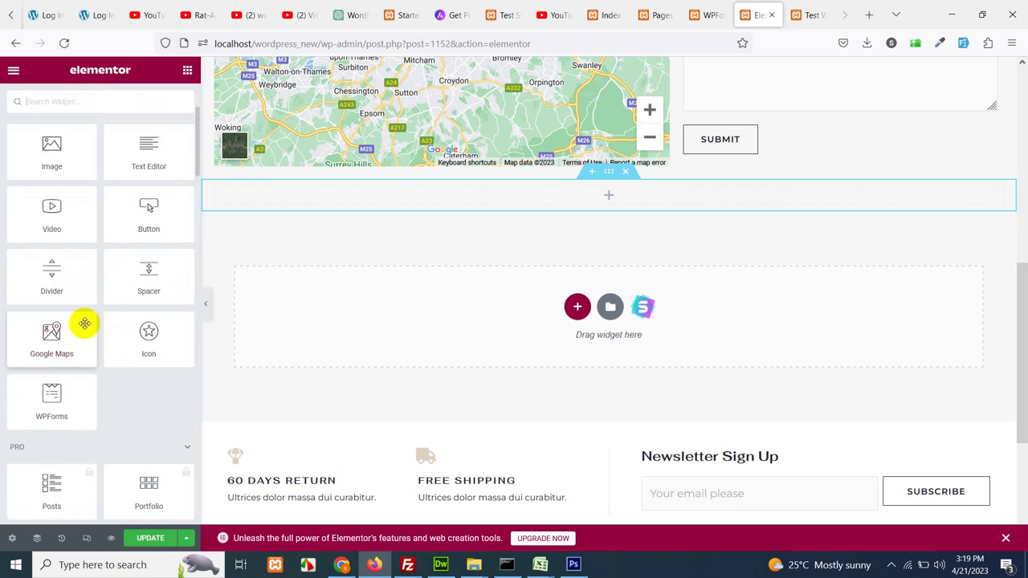
{"action": "left_click_drag", "start_coordinate": [134, 145], "coordinate": [576, 257]}
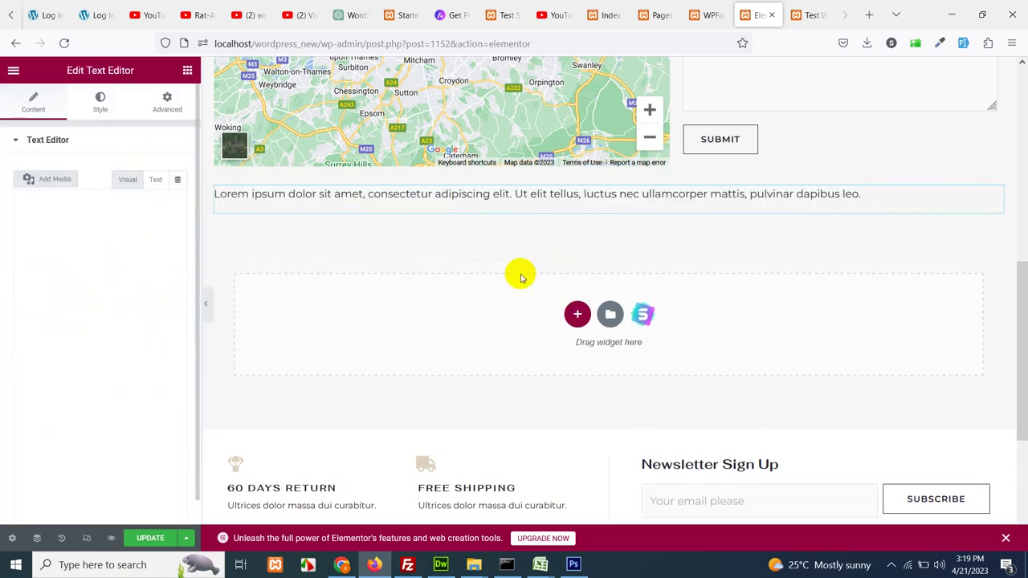
{"action": "key", "text": "ctrl+a"}
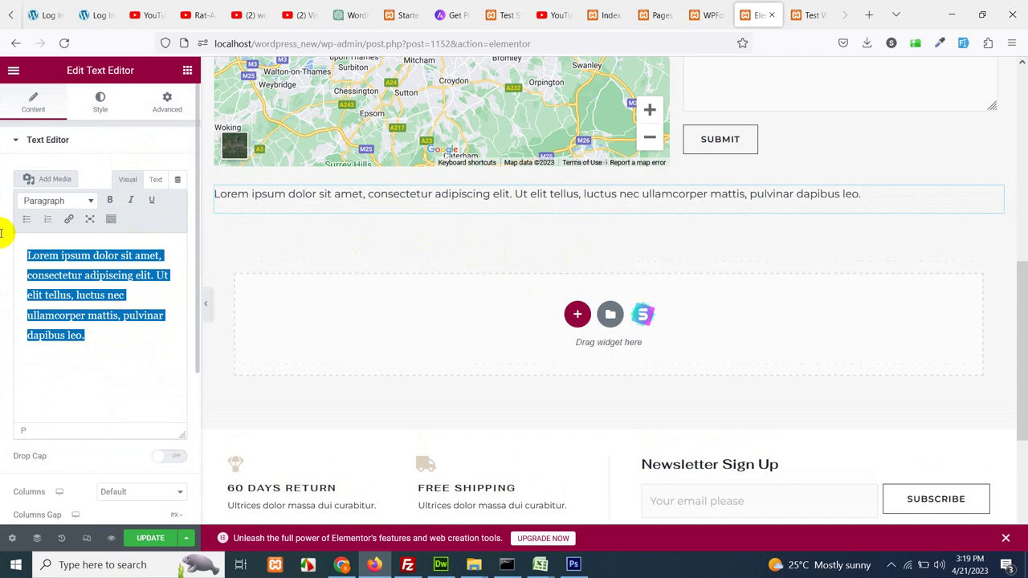
Add another section with a narrow left and wide right column, and move the text widget into its left column.
{"action": "left_click", "coordinate": [187, 71]}
{"action": "left_click", "coordinate": [576, 314]}
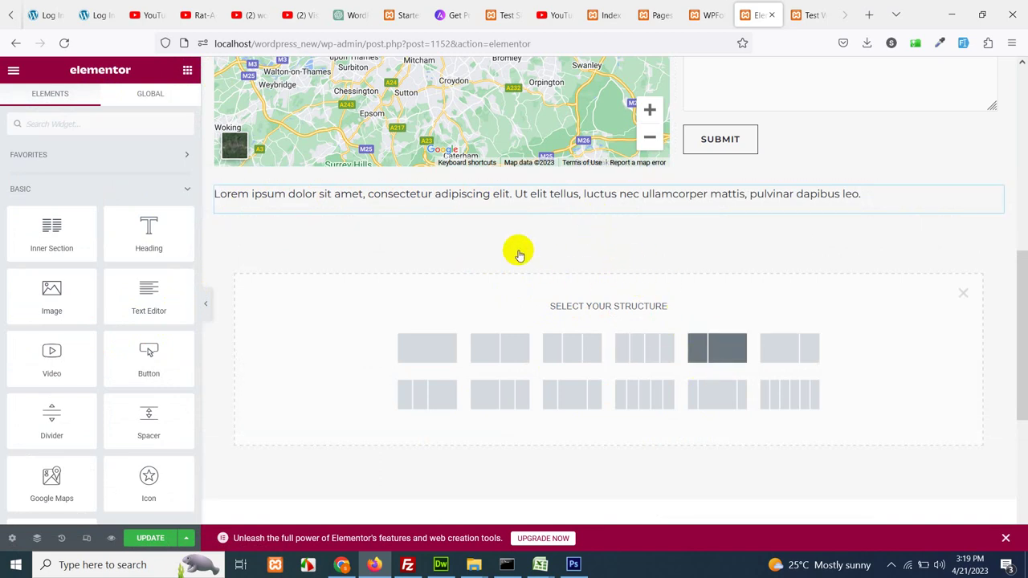
{"action": "left_click", "coordinate": [706, 352]}
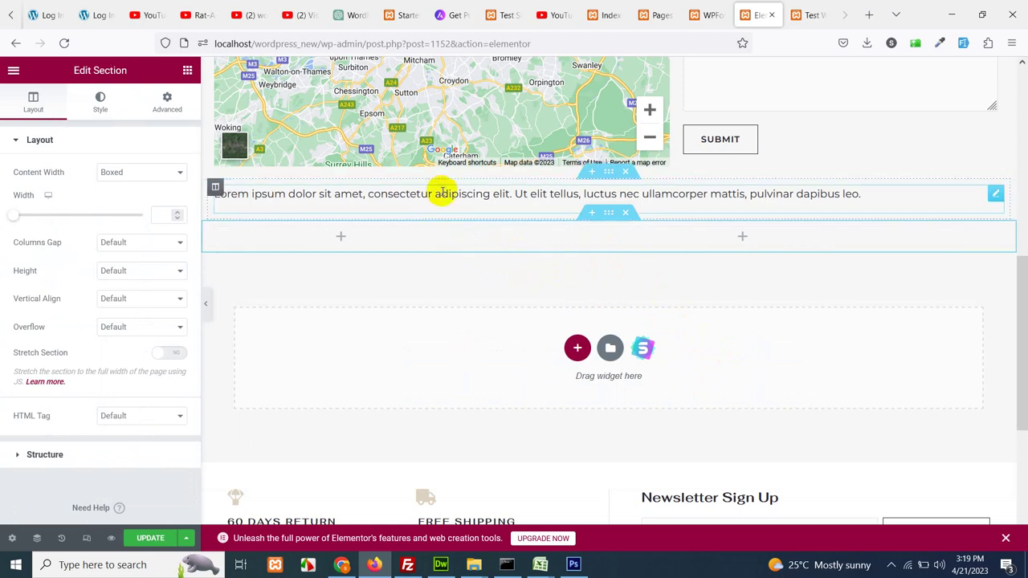
{"action": "left_click_drag", "start_coordinate": [995, 193], "coordinate": [409, 222]}
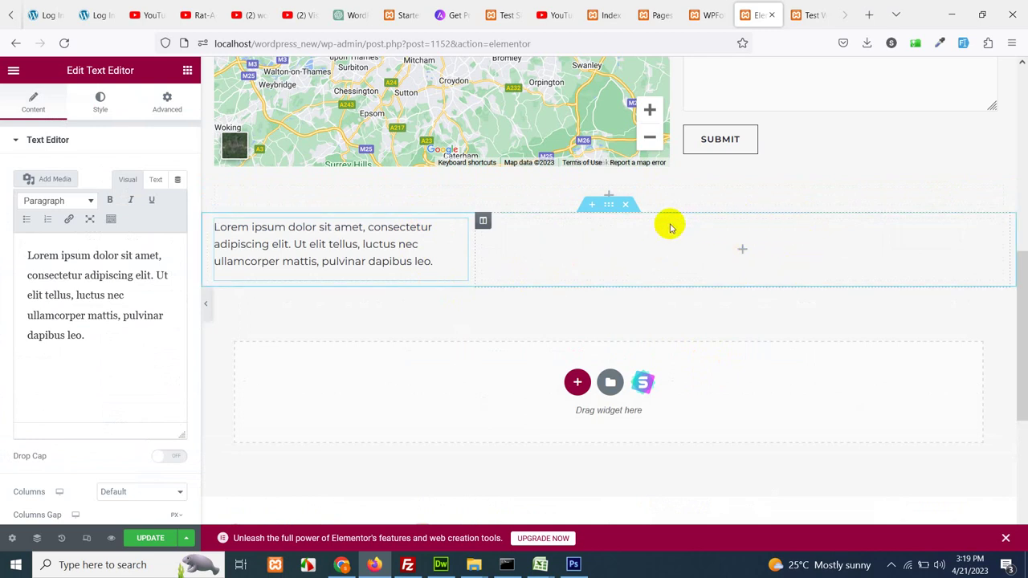
Place an Image widget in the wide right column beside the placeholder text.
{"action": "left_click", "coordinate": [742, 250]}
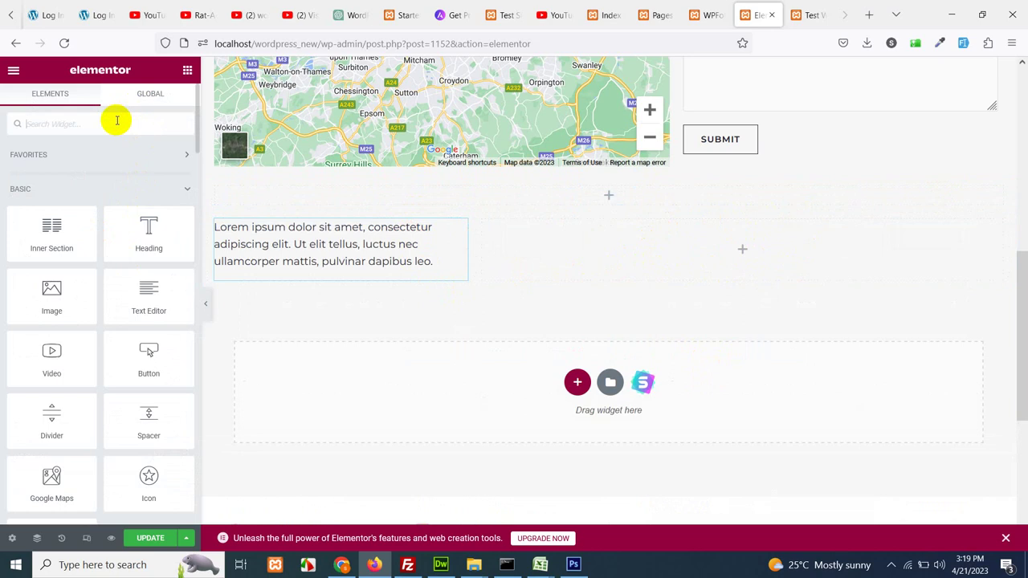
{"action": "left_click_drag", "start_coordinate": [55, 319], "coordinate": [740, 294]}
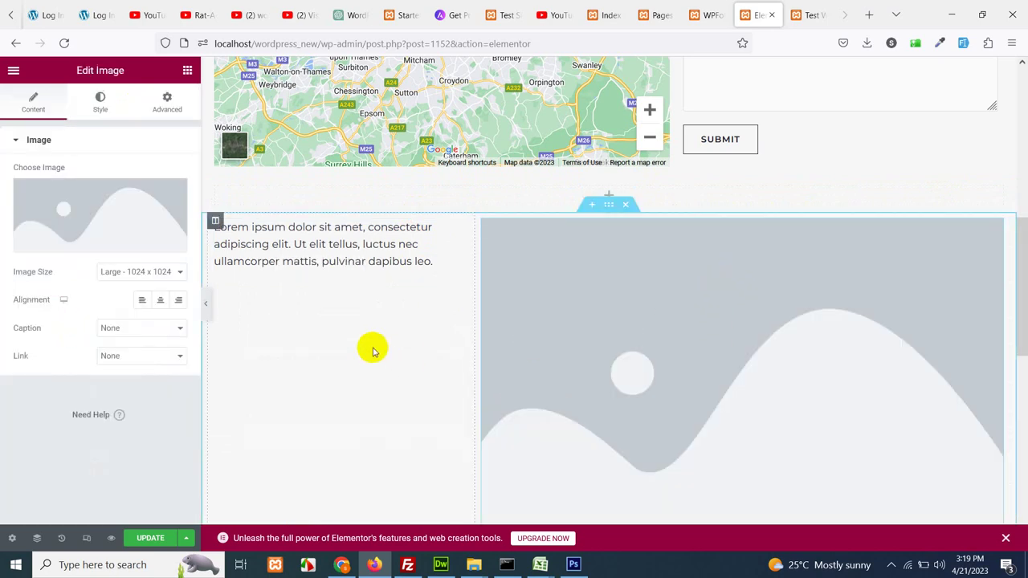
{"action": "scroll", "coordinate": [329, 301], "scroll_direction": "down", "scroll_amount": 3}
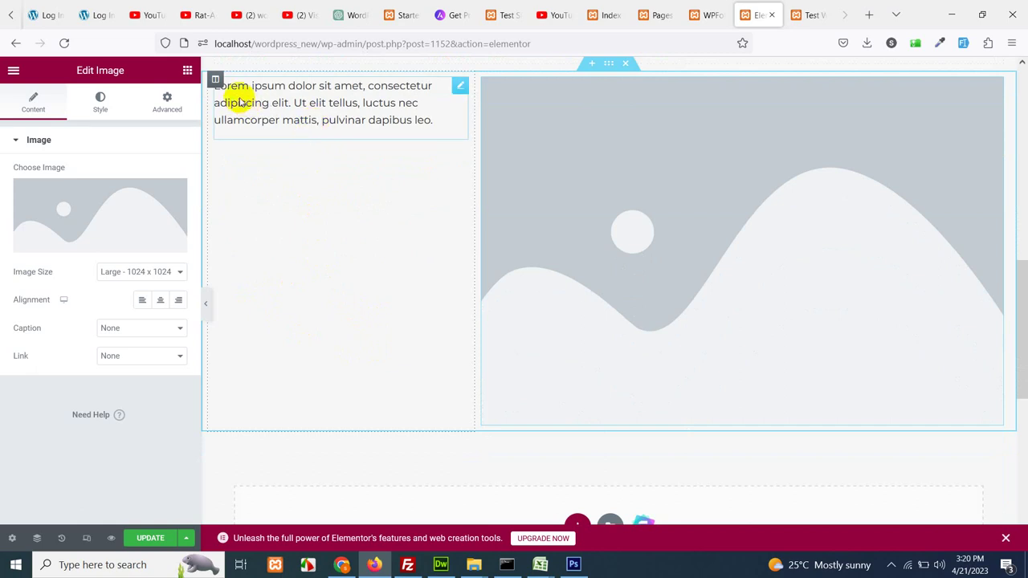
Set the vertical alignment of the text's column to Middle.
{"action": "left_click", "coordinate": [215, 78]}
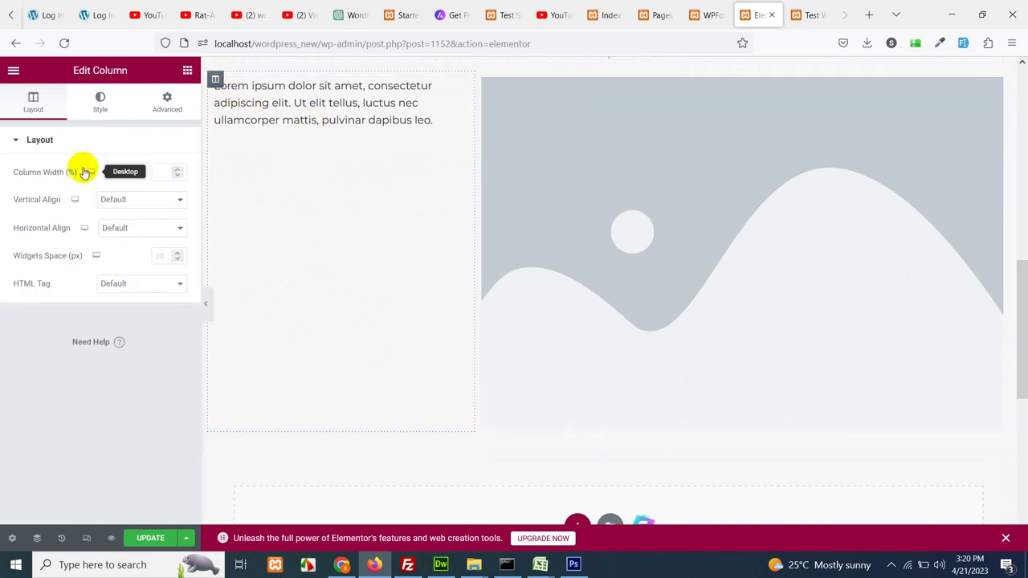
{"action": "left_click", "coordinate": [112, 199]}
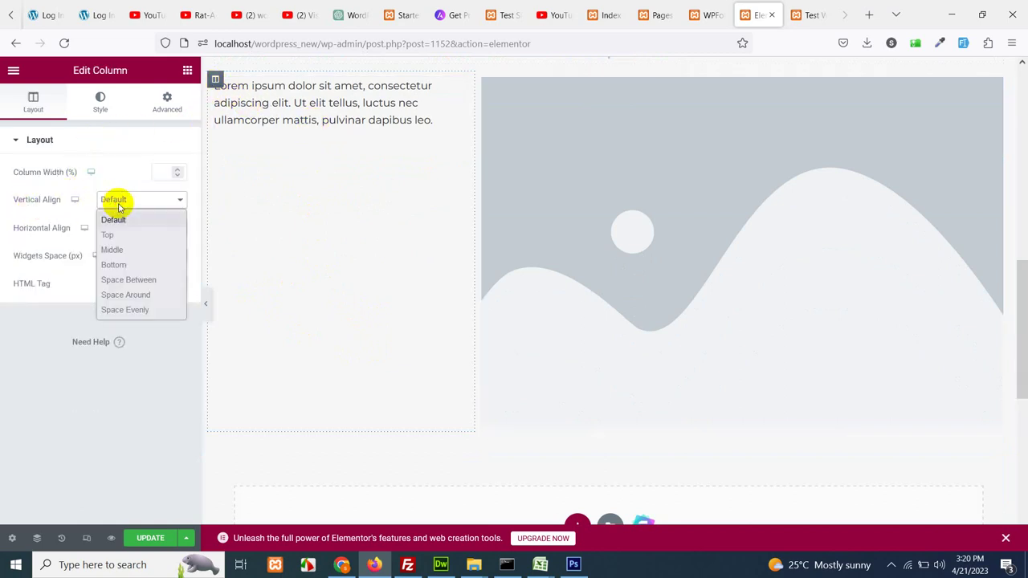
{"action": "left_click", "coordinate": [113, 249]}
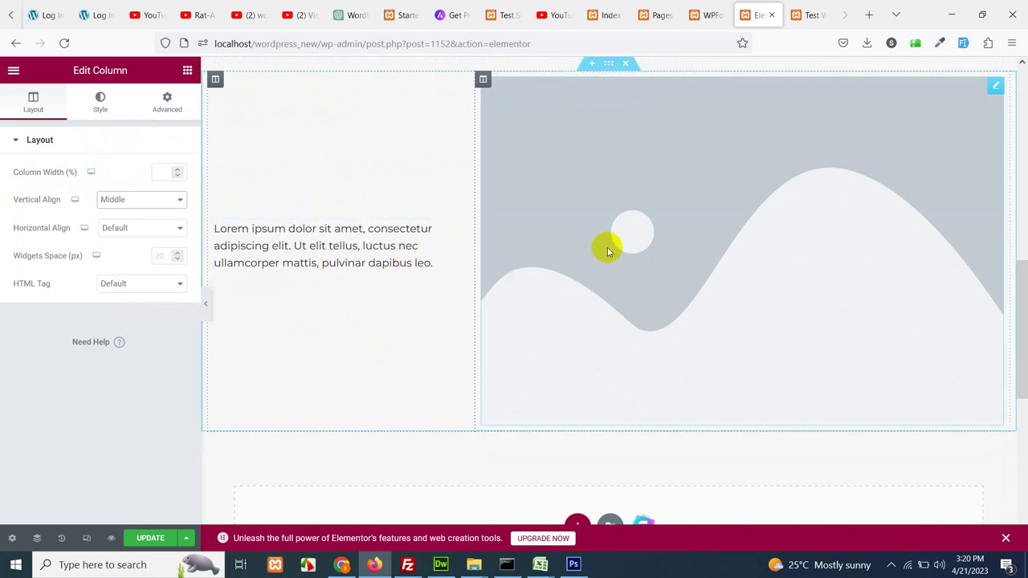
Replace the placeholder in the Image widget with business-setup.png from the media library.
{"action": "left_click", "coordinate": [783, 233]}
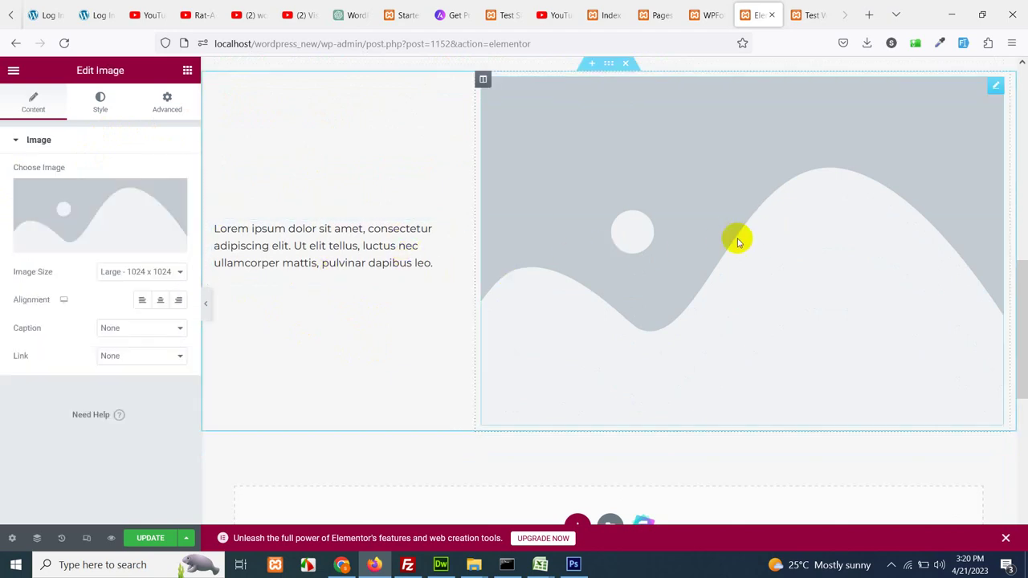
{"action": "left_click", "coordinate": [116, 227]}
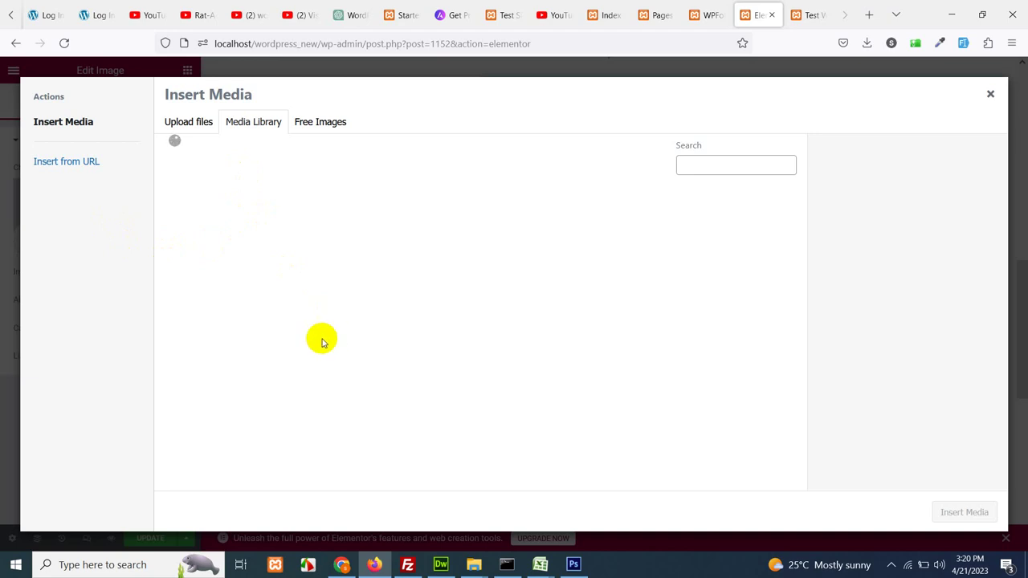
{"action": "left_click", "coordinate": [189, 124]}
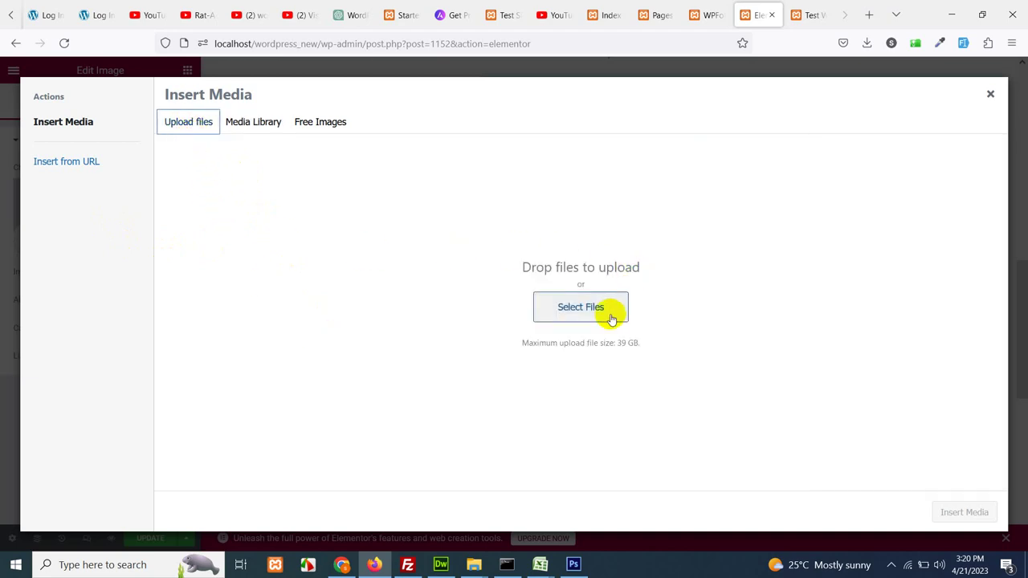
{"action": "left_click", "coordinate": [253, 121]}
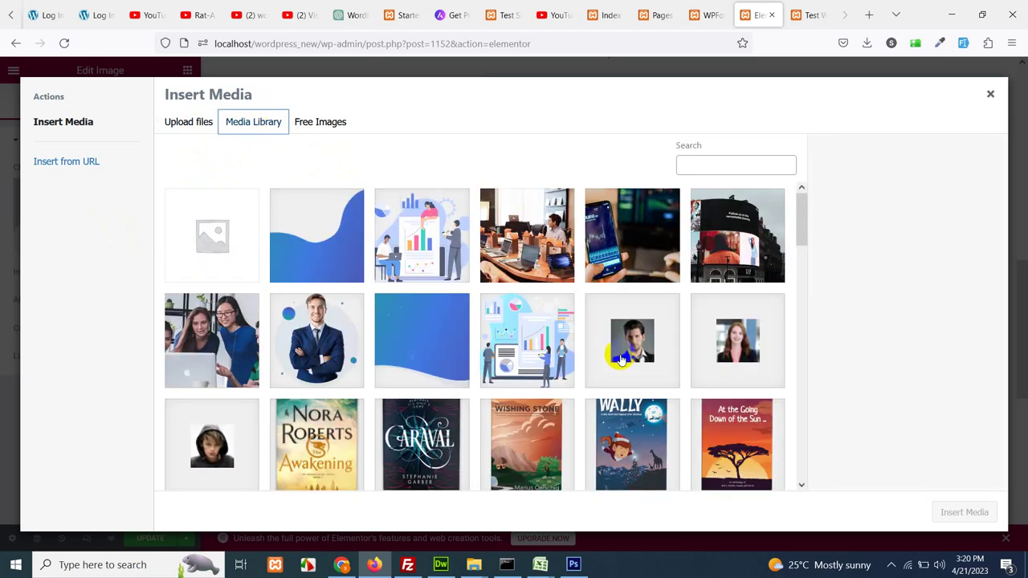
{"action": "left_click", "coordinate": [552, 248]}
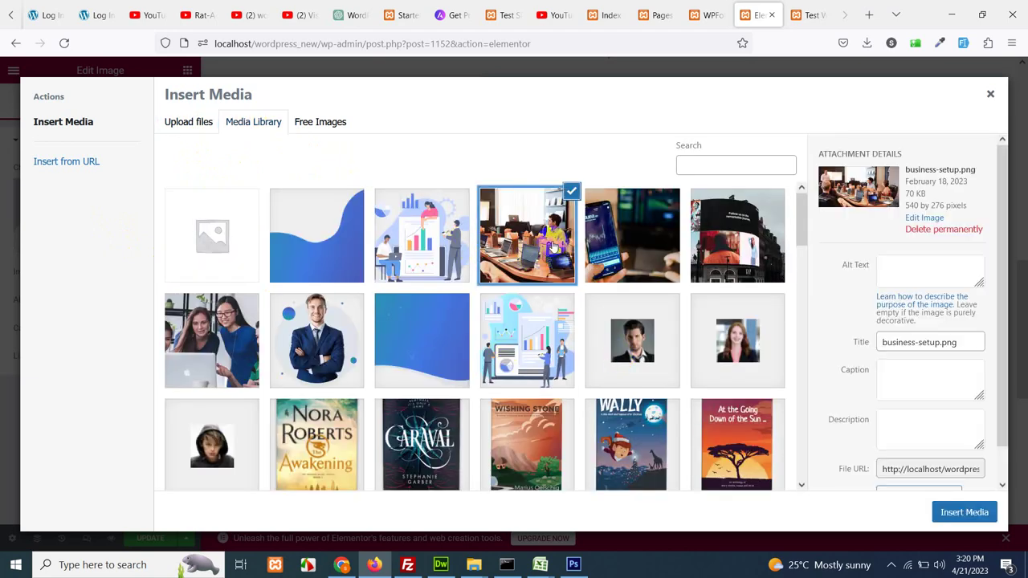
{"action": "left_click", "coordinate": [955, 512]}
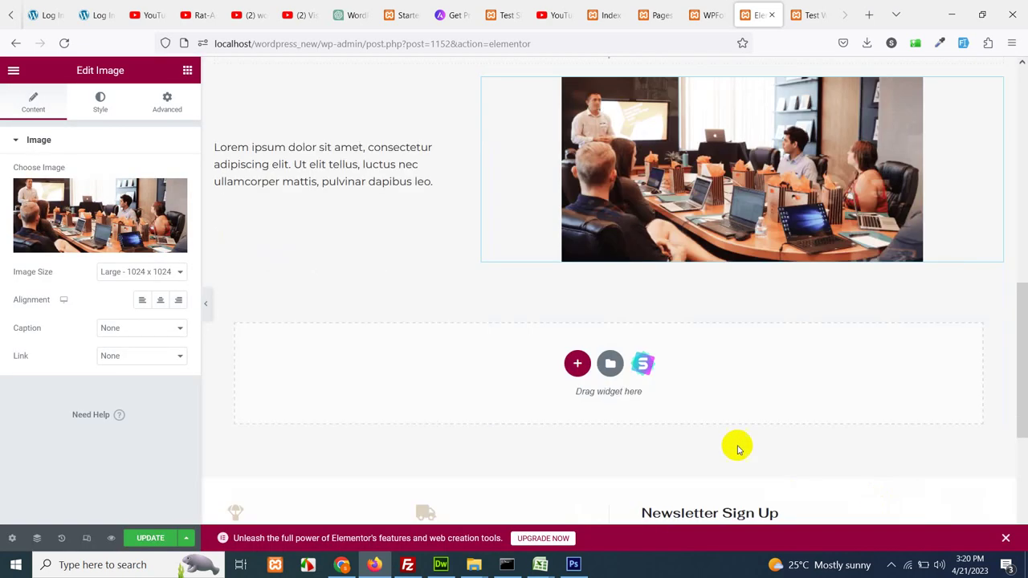
Delete the Image widget from the section's wide right column.
{"action": "scroll", "coordinate": [723, 454], "scroll_direction": "up", "scroll_amount": 3}
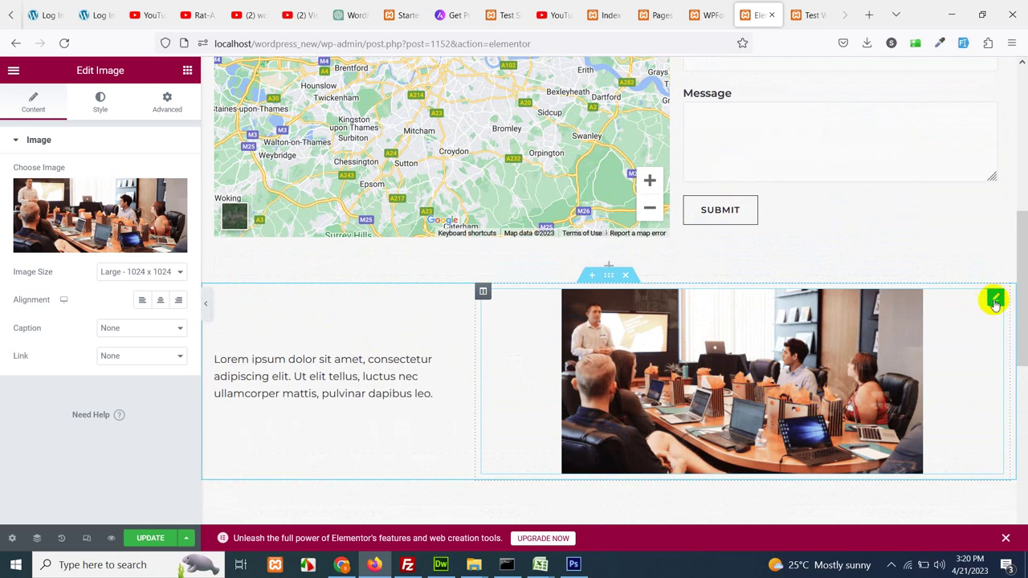
{"action": "right_click", "coordinate": [994, 302]}
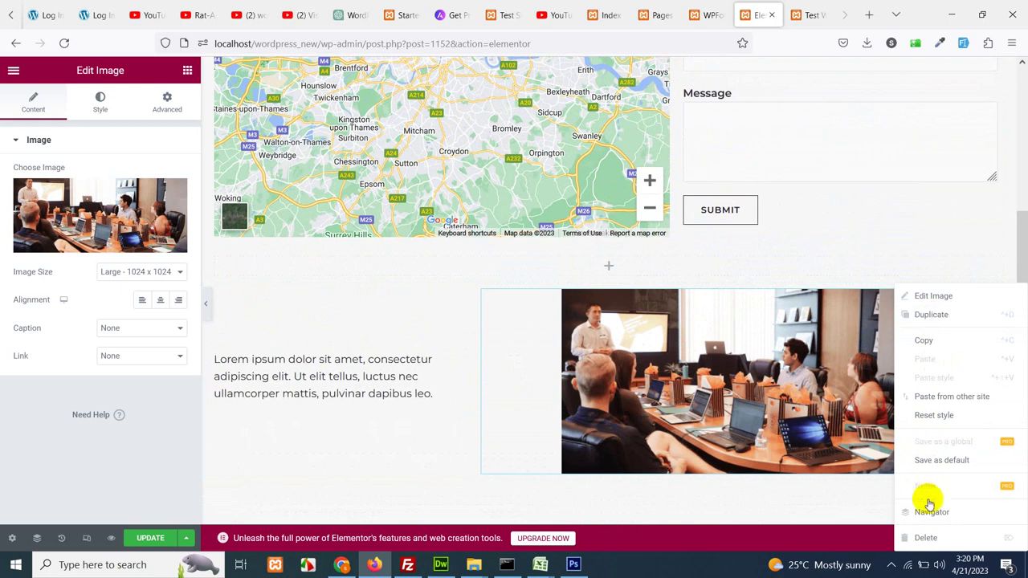
{"action": "key", "text": "Delete"}
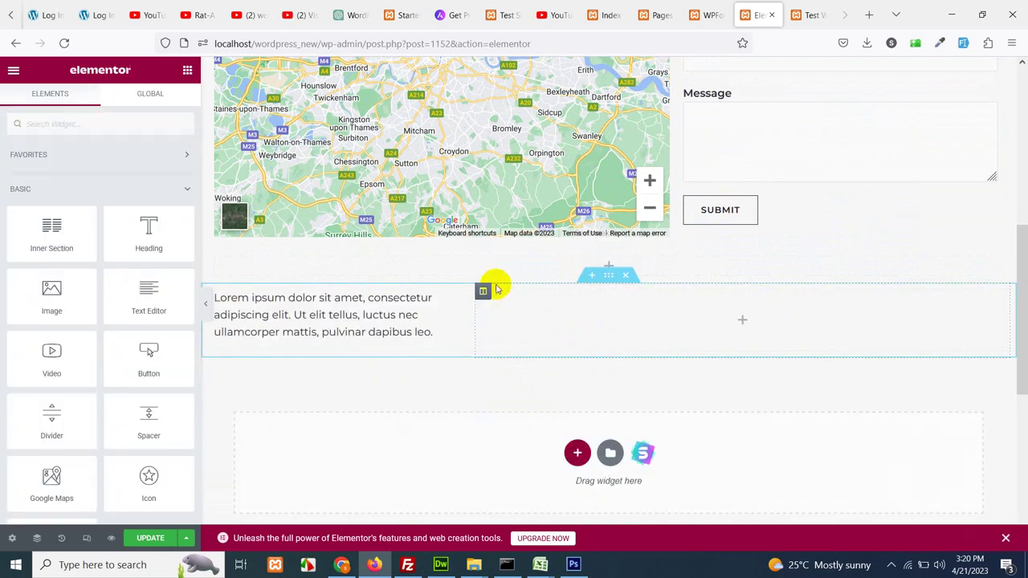
Give the empty wide right column a classic background using the meeting-room photo from the media library.
{"action": "left_click", "coordinate": [484, 291]}
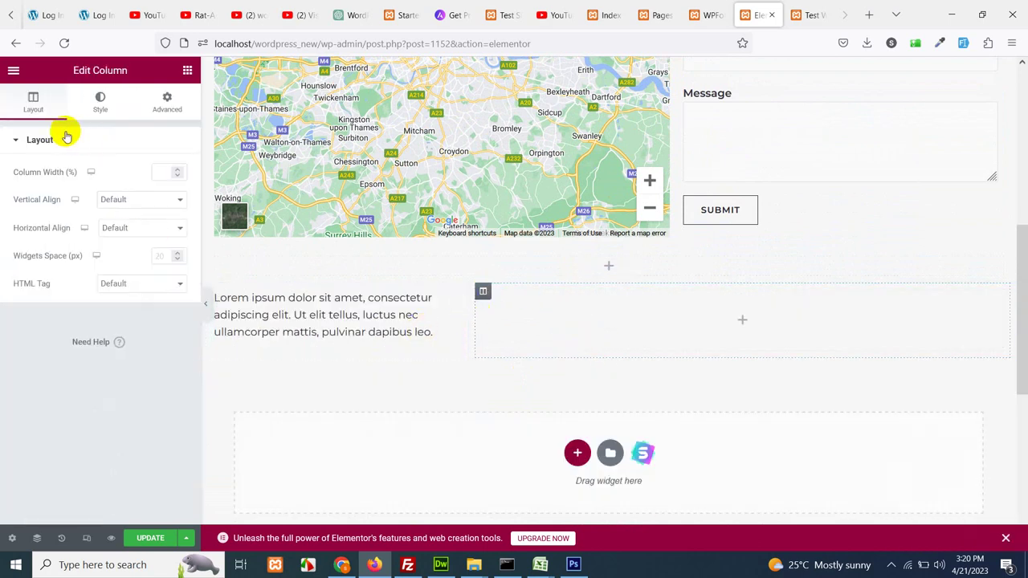
{"action": "left_click", "coordinate": [101, 98]}
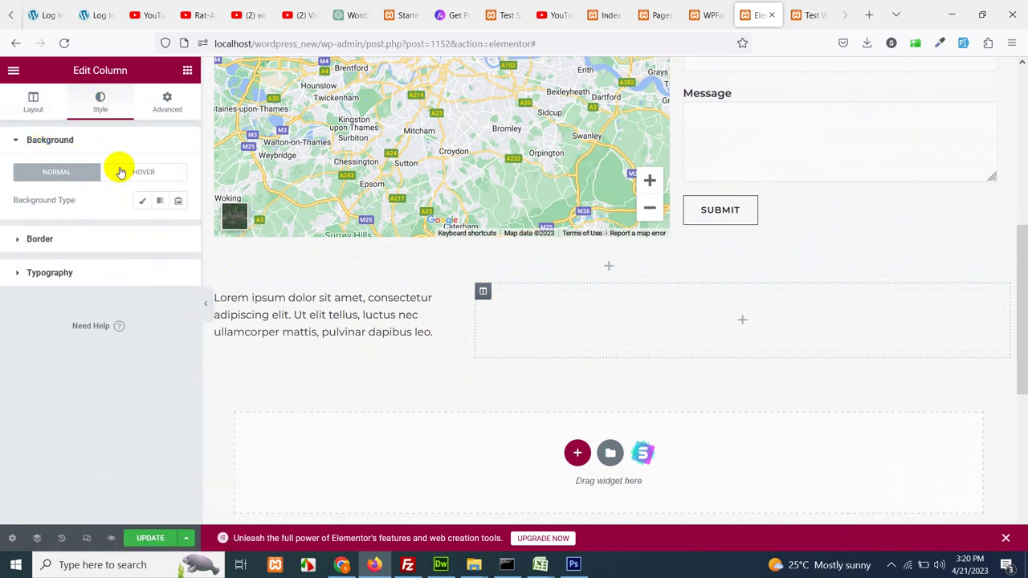
{"action": "left_click", "coordinate": [142, 201]}
{"action": "left_click", "coordinate": [121, 297]}
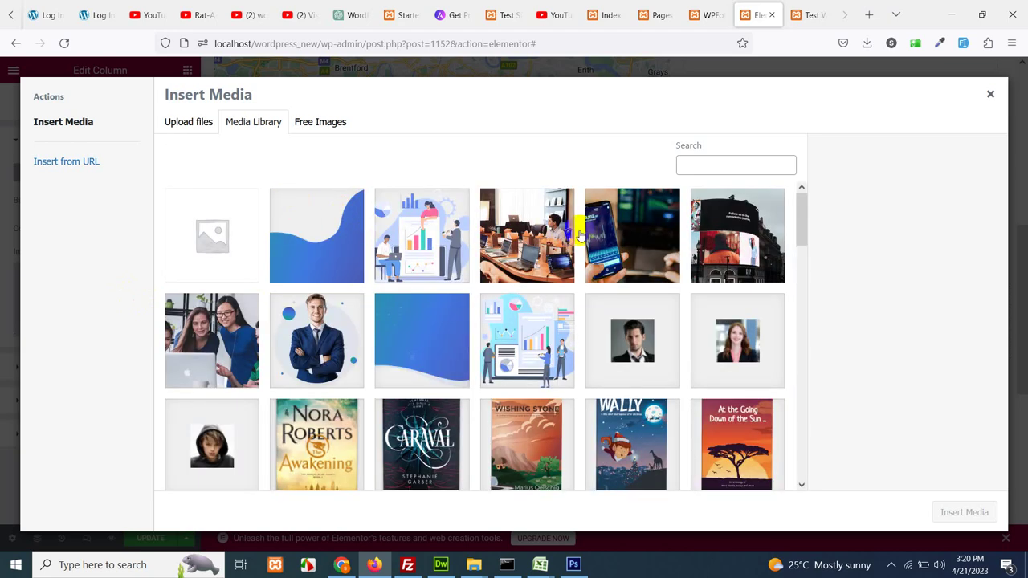
{"action": "left_click", "coordinate": [554, 231]}
{"action": "left_click", "coordinate": [962, 511]}
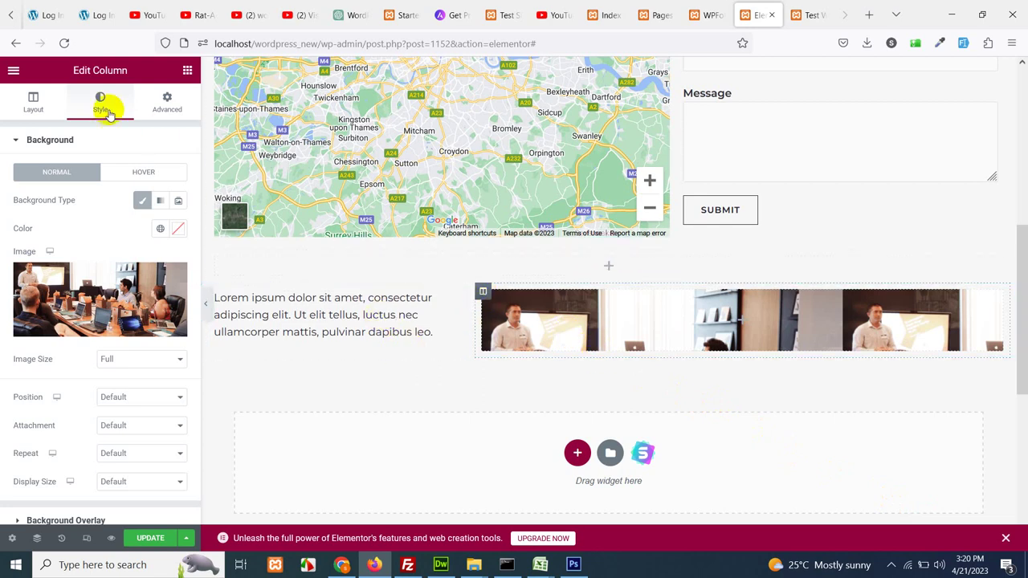
Set the wide right column's margin and padding to 0 px on all sides.
{"action": "left_click", "coordinate": [168, 103]}
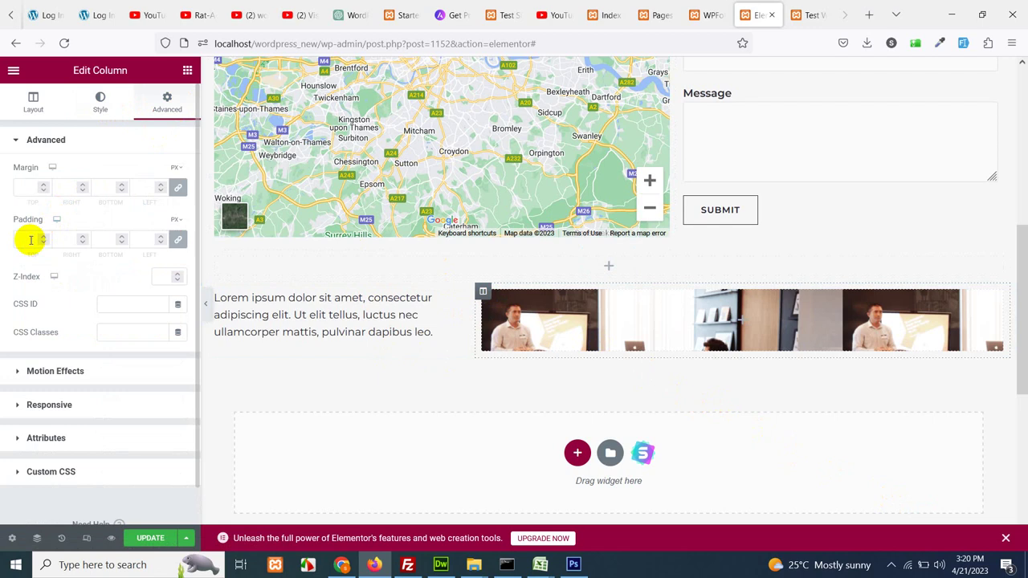
{"action": "left_click", "coordinate": [178, 240]}
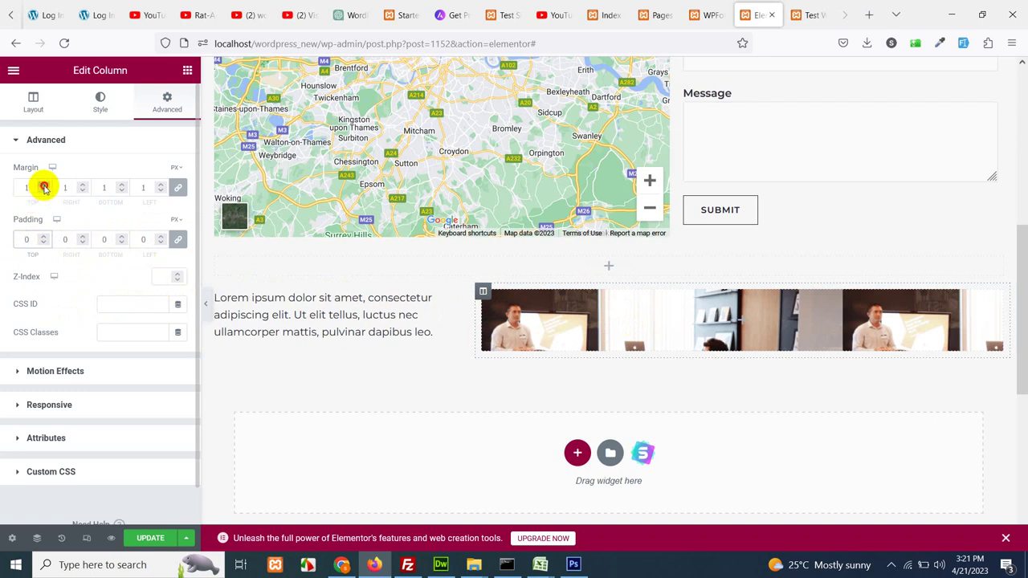
Add a Spacer widget inside the photo-background column and set its space to about 288 px.
{"action": "left_click", "coordinate": [540, 311]}
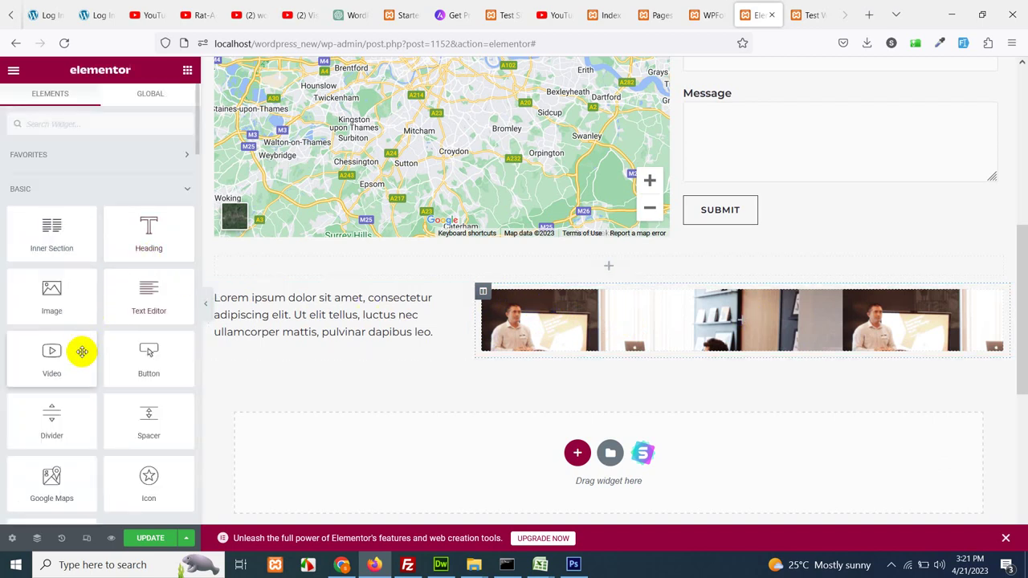
{"action": "left_click_drag", "start_coordinate": [147, 413], "coordinate": [732, 311]}
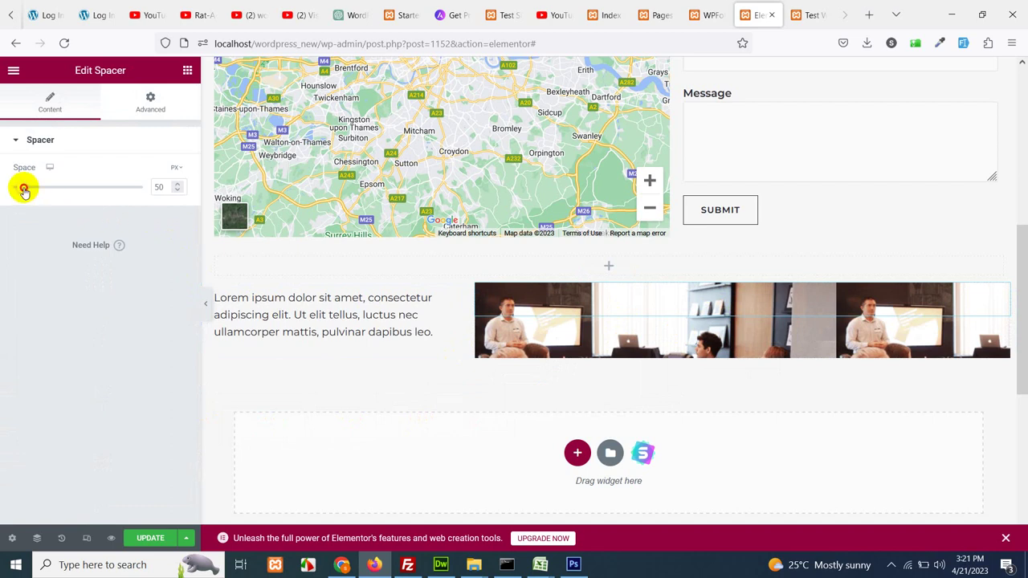
{"action": "left_click_drag", "start_coordinate": [24, 187], "coordinate": [76, 184]}
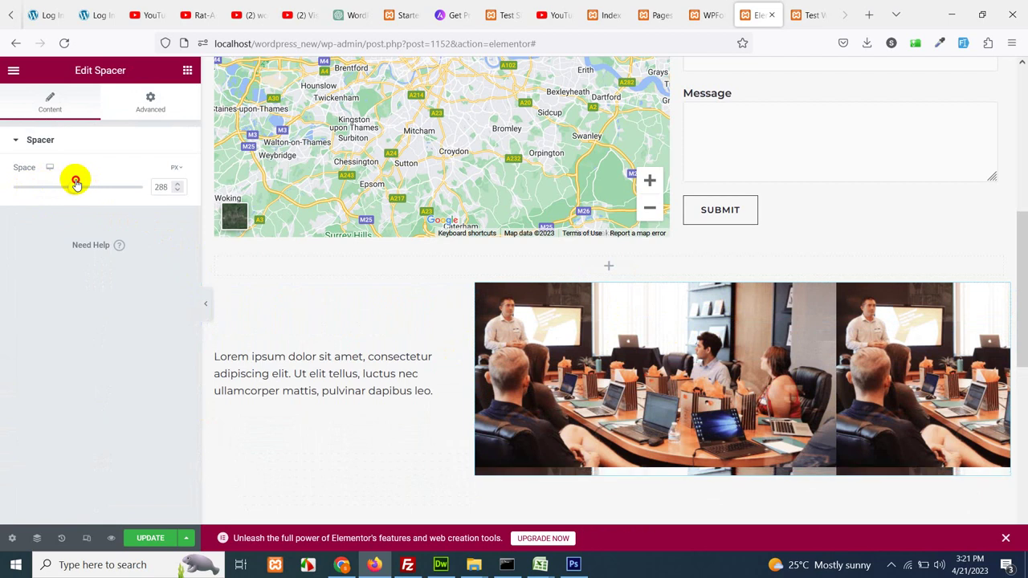
Set the column's background image to display size Cover and position Center Center.
{"action": "left_click", "coordinate": [482, 292]}
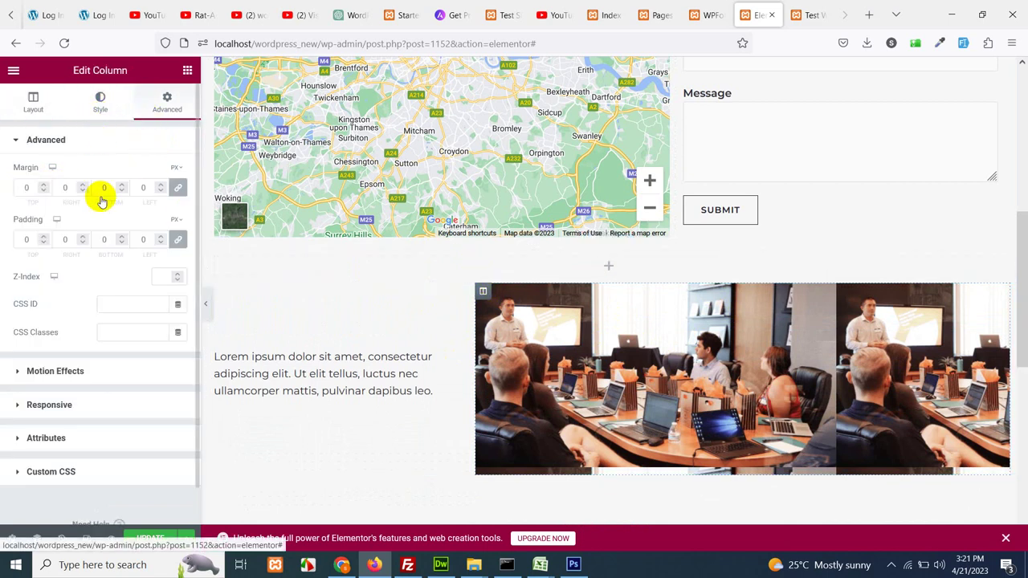
{"action": "left_click", "coordinate": [100, 101]}
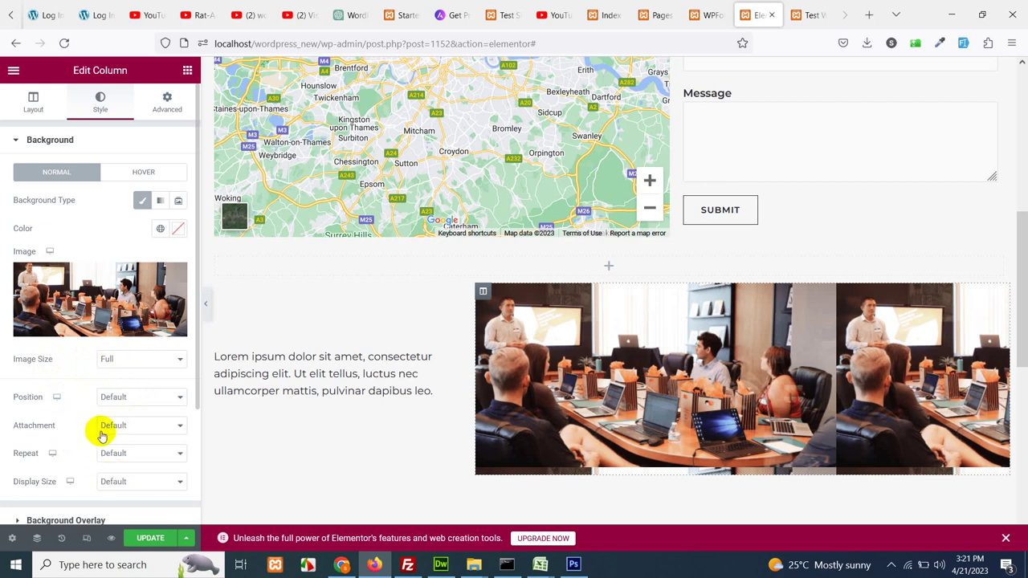
{"action": "left_click", "coordinate": [118, 483]}
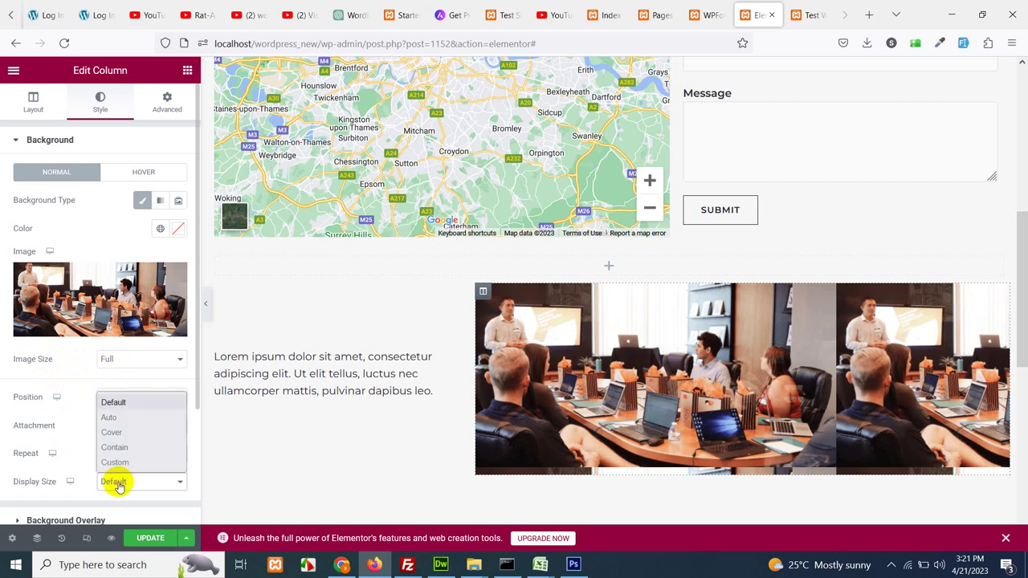
{"action": "left_click", "coordinate": [117, 432]}
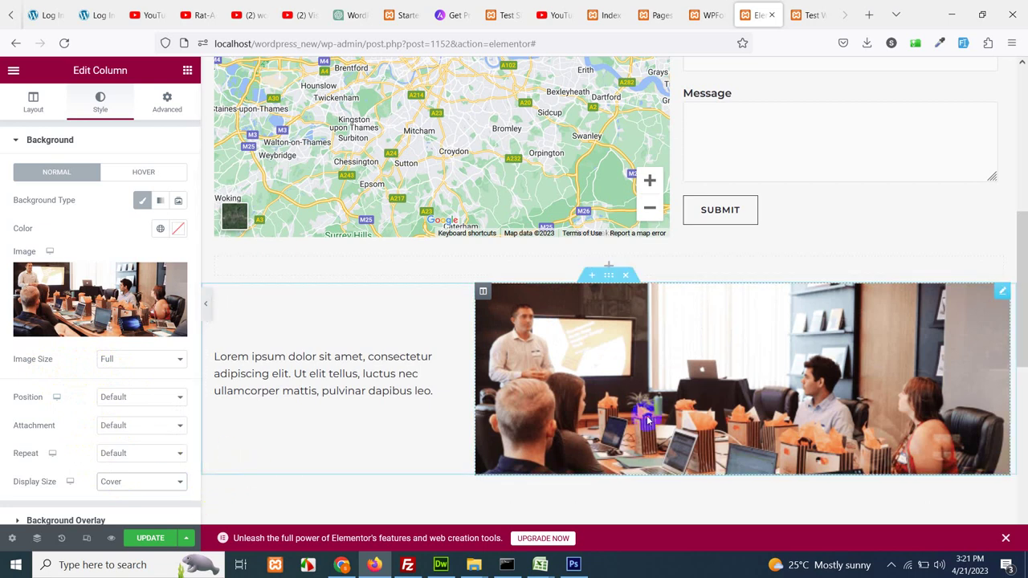
{"action": "left_click", "coordinate": [131, 398]}
{"action": "left_click", "coordinate": [122, 243]}
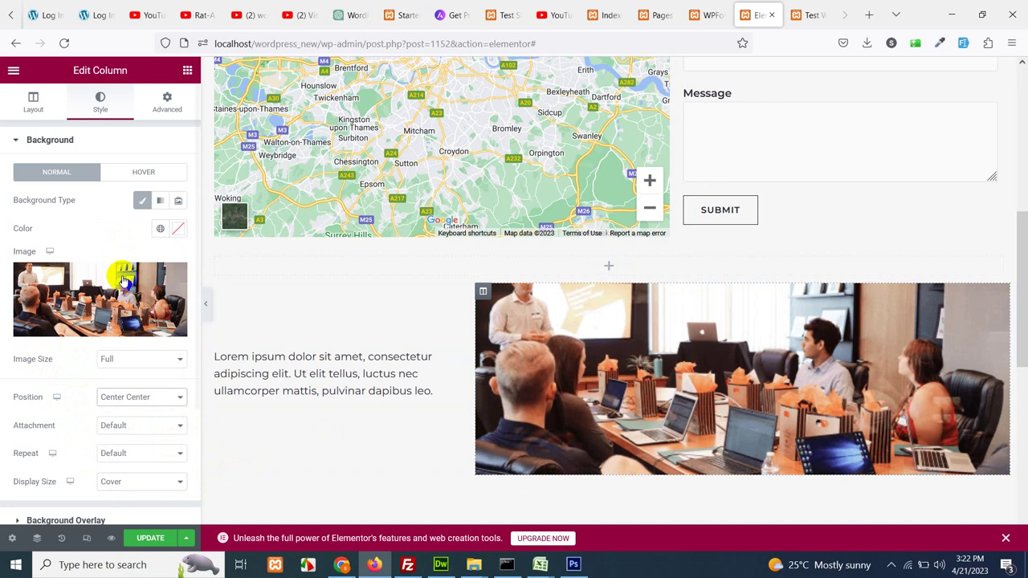
Update the Contact us page and review its full-width layout with the editing panel collapsed.
{"action": "left_click", "coordinate": [153, 536]}
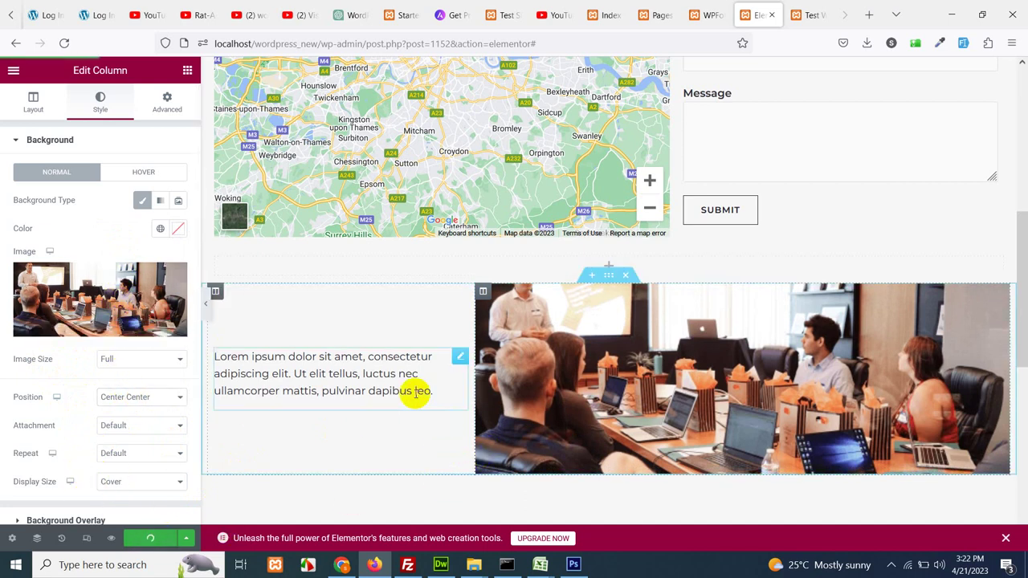
{"action": "left_click", "coordinate": [206, 309]}
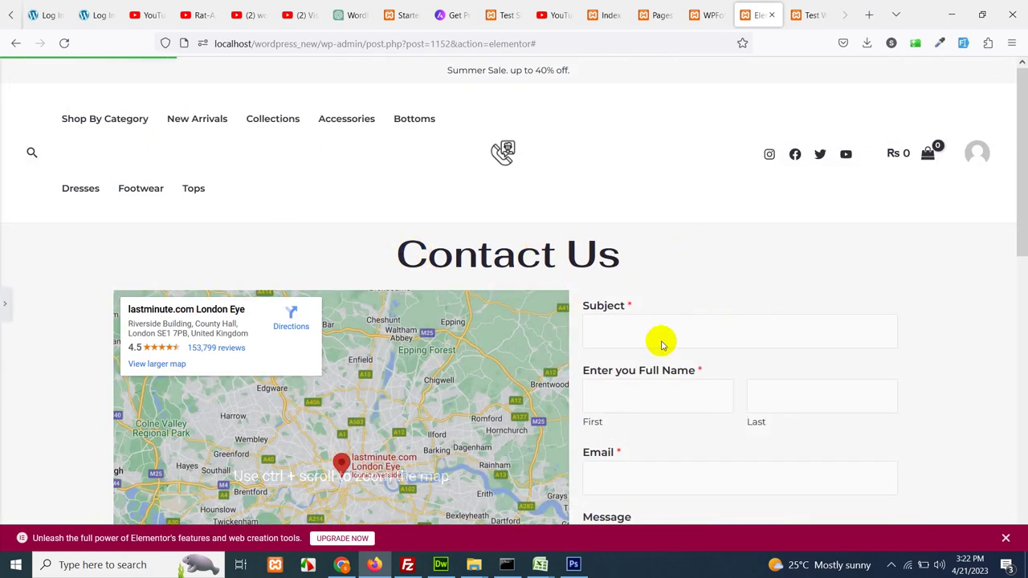
{"action": "scroll", "coordinate": [681, 381], "scroll_direction": "down", "scroll_amount": 8}
{"action": "scroll", "coordinate": [682, 381], "scroll_direction": "up", "scroll_amount": 10}
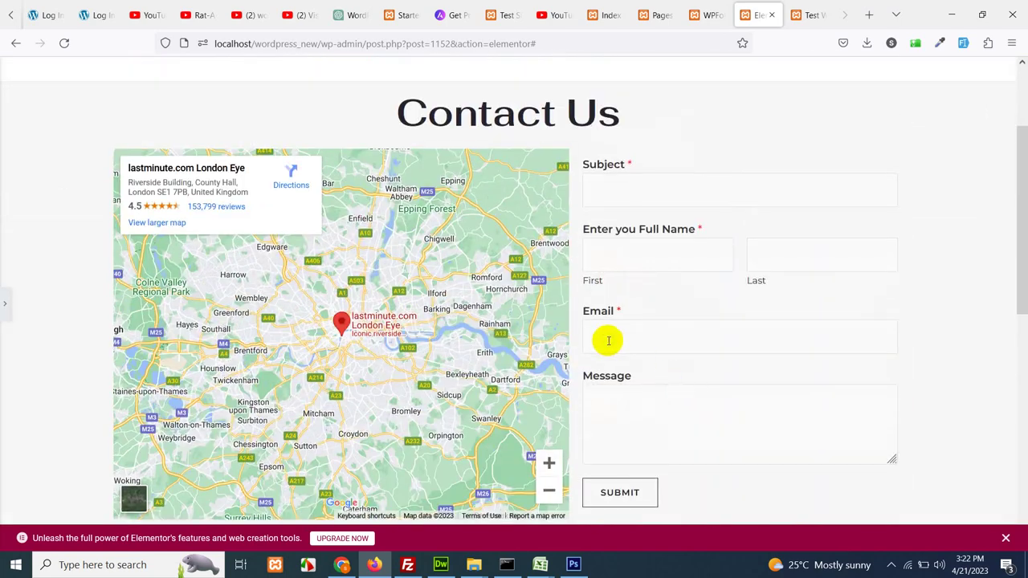
Return to the WordPress admin's page list and open the site's Menus management page.
{"action": "left_click", "coordinate": [706, 15]}
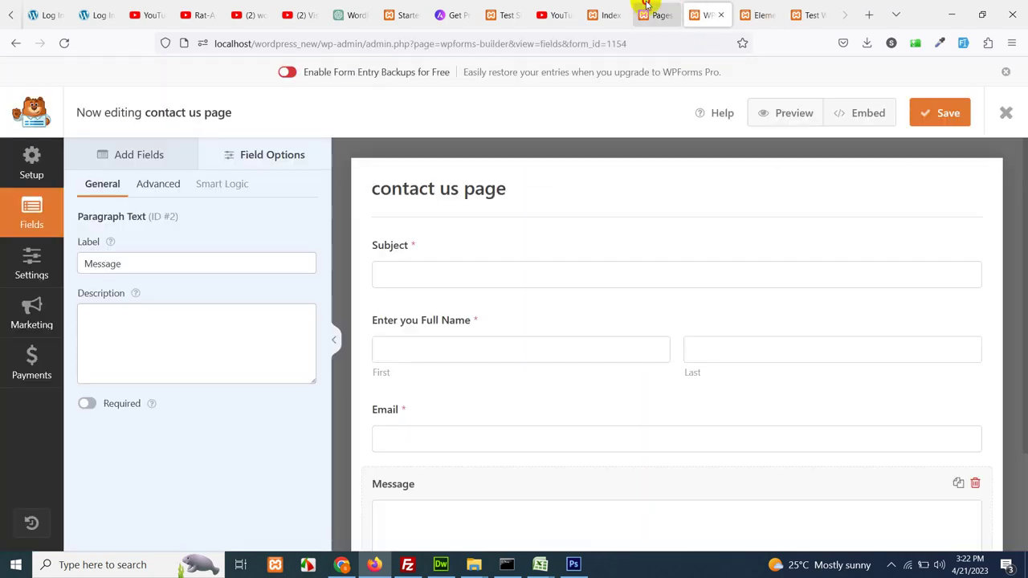
{"action": "left_click", "coordinate": [652, 14]}
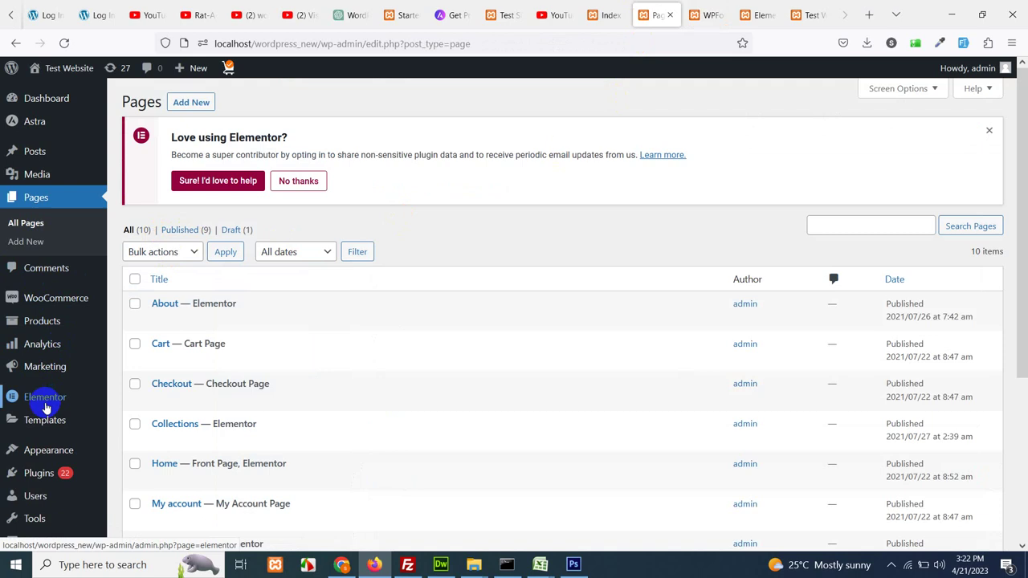
{"action": "mouse_move", "coordinate": [101, 452]}
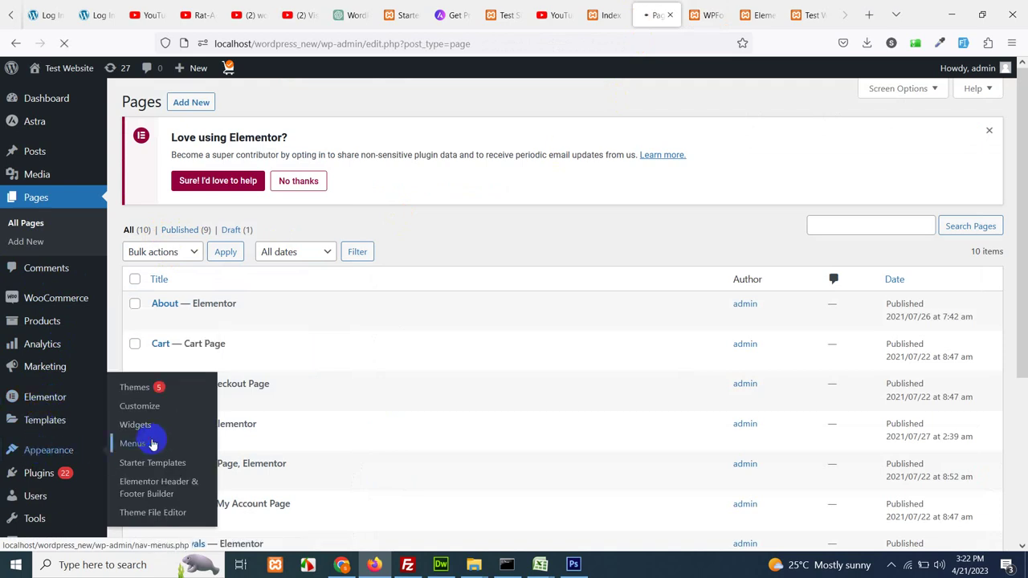
{"action": "scroll", "coordinate": [294, 450], "scroll_direction": "down", "scroll_amount": 1}
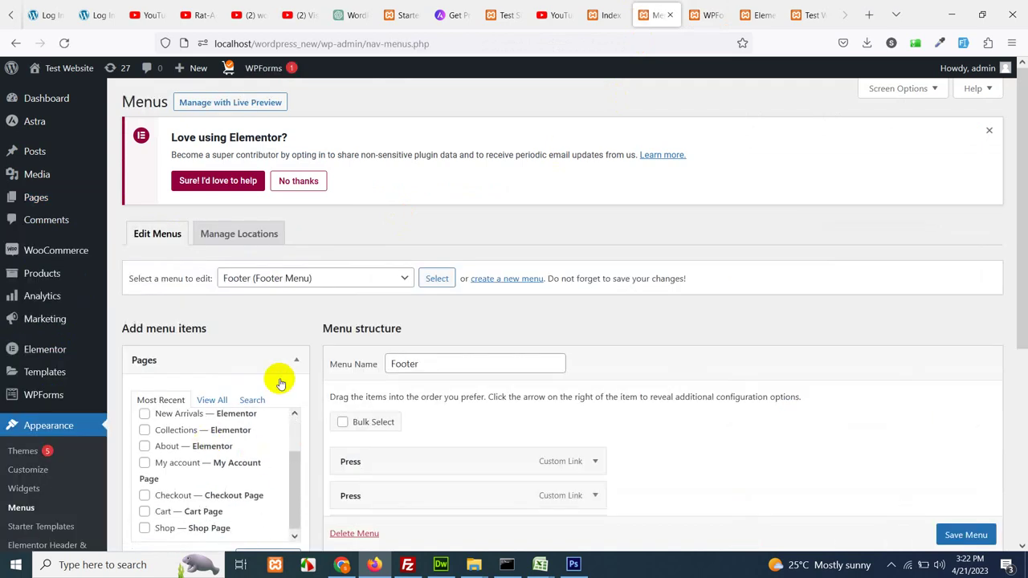
{"action": "scroll", "coordinate": [352, 436], "scroll_direction": "down", "scroll_amount": 4}
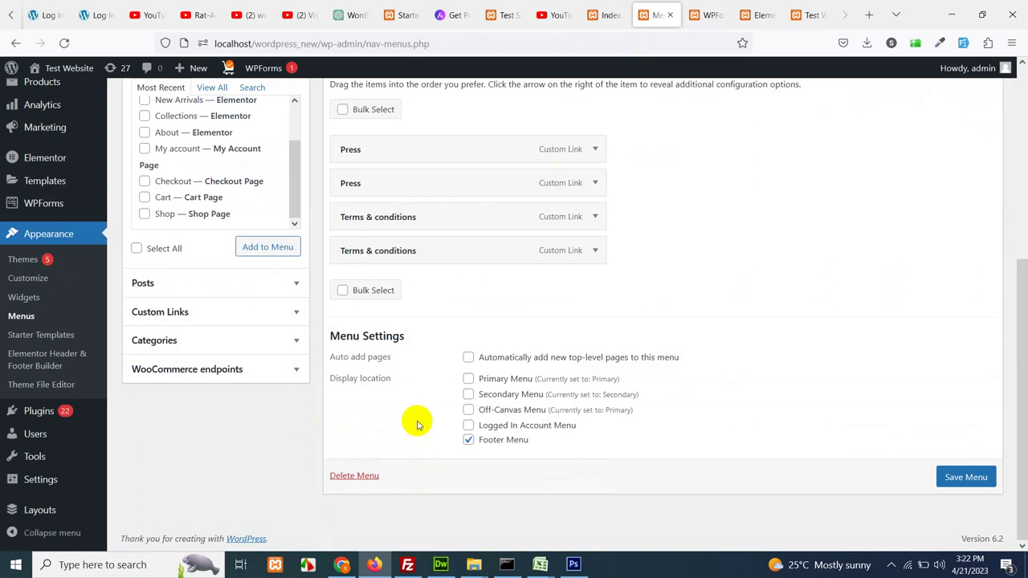
{"action": "scroll", "coordinate": [425, 393], "scroll_direction": "up", "scroll_amount": 4}
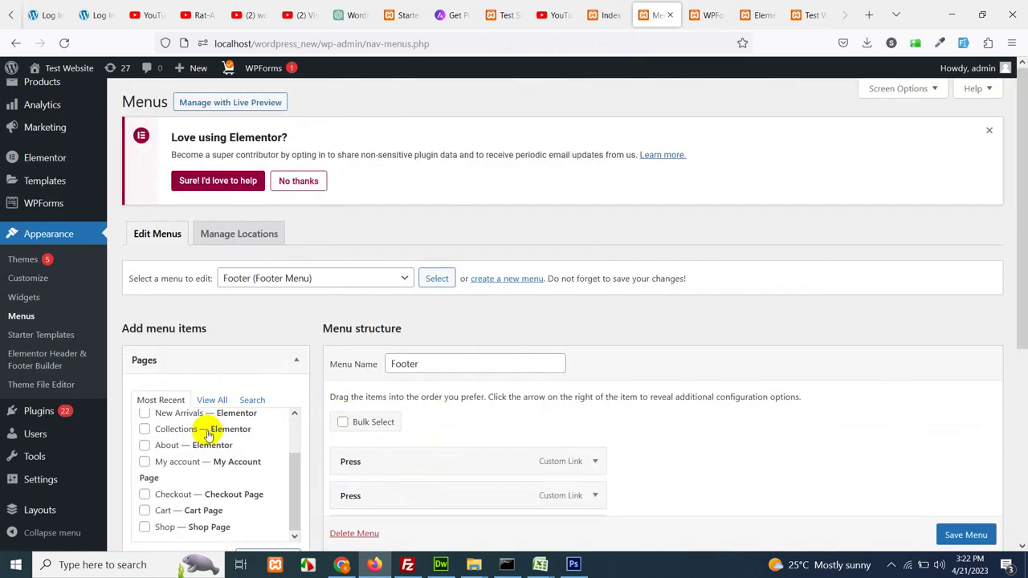
{"action": "scroll", "coordinate": [211, 425], "scroll_direction": "up", "scroll_amount": 1}
{"action": "left_click", "coordinate": [252, 400]}
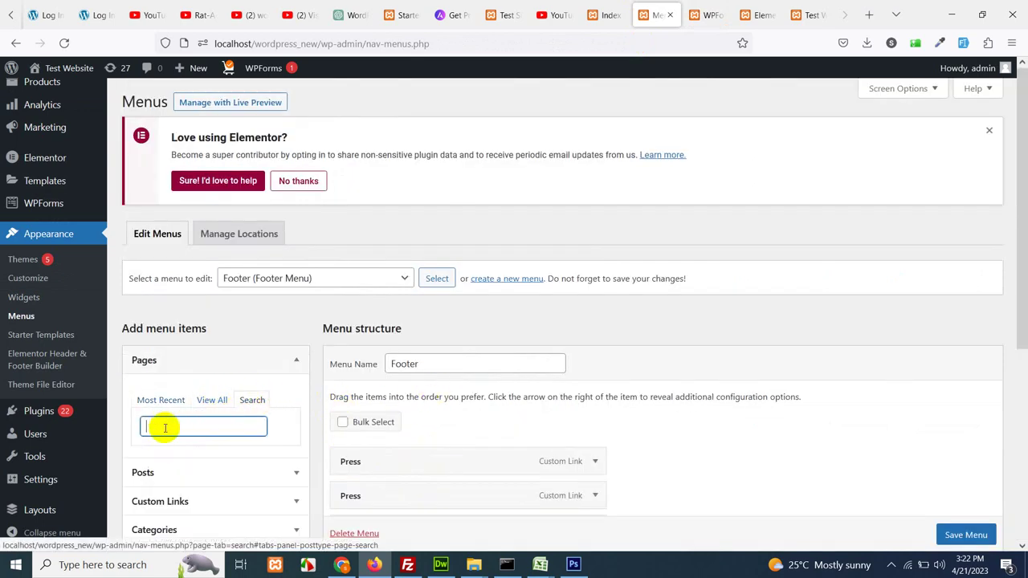
{"action": "left_click", "coordinate": [160, 400]}
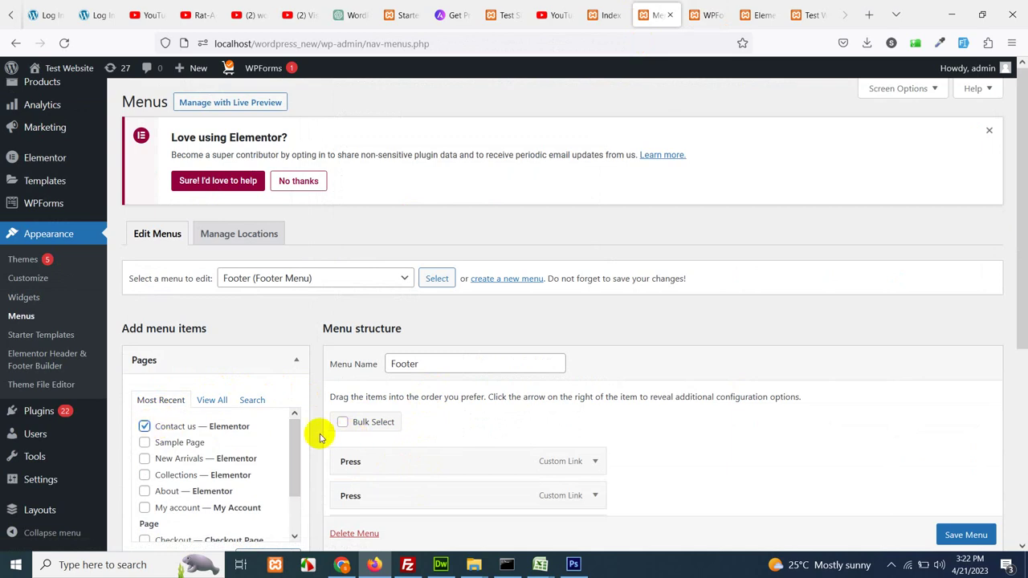
{"action": "scroll", "coordinate": [259, 447], "scroll_direction": "down", "scroll_amount": 1}
{"action": "scroll", "coordinate": [313, 438], "scroll_direction": "down", "scroll_amount": 3}
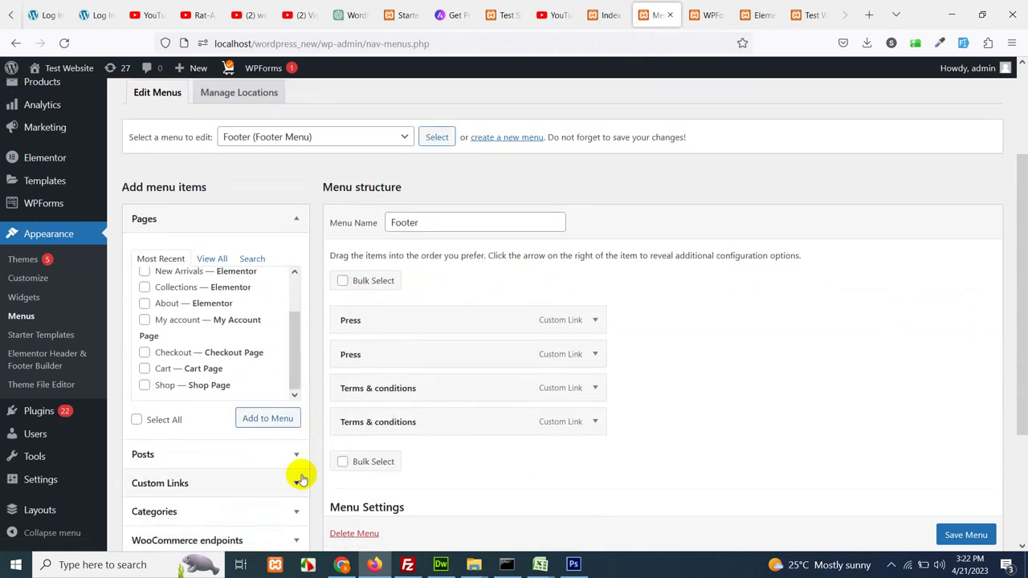
Load the Primary (Primary Menu, Off-Canvas Menu) menu for editing.
{"action": "left_click", "coordinate": [332, 140]}
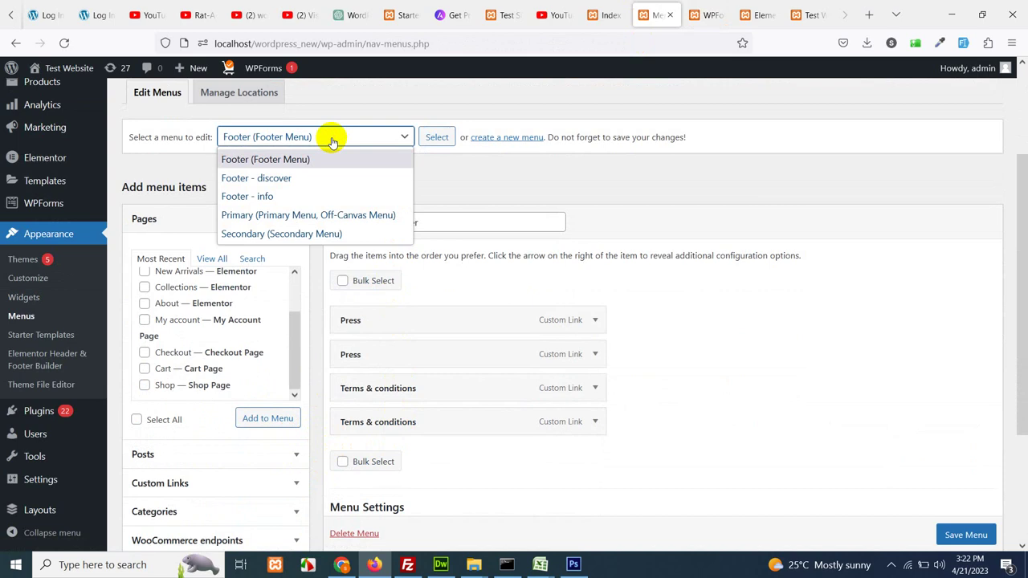
{"action": "left_click", "coordinate": [278, 217]}
{"action": "left_click", "coordinate": [424, 139]}
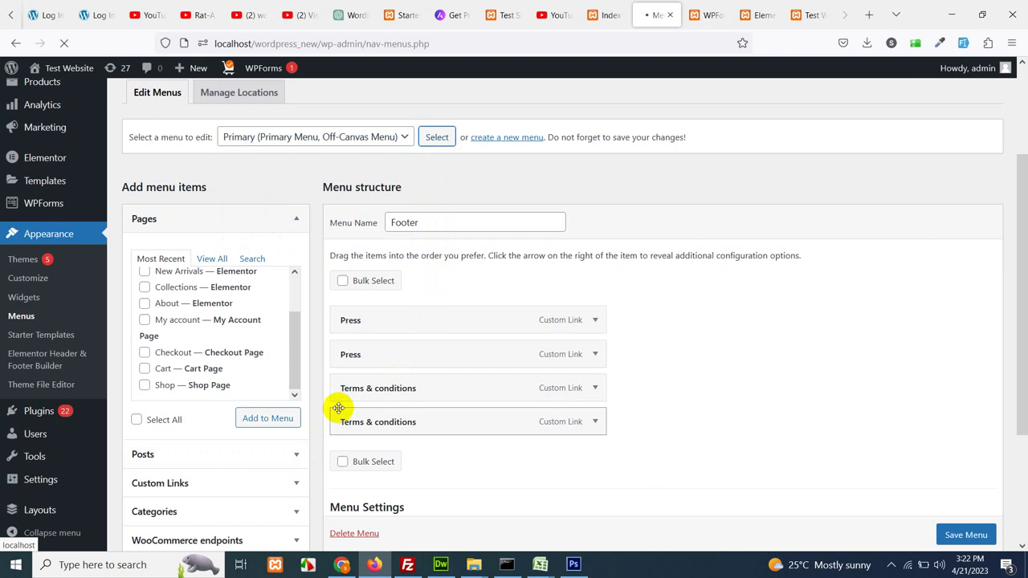
Remove the invalid #32 and #33 category items from the Primary menu.
{"action": "scroll", "coordinate": [441, 377], "scroll_direction": "down", "scroll_amount": 5}
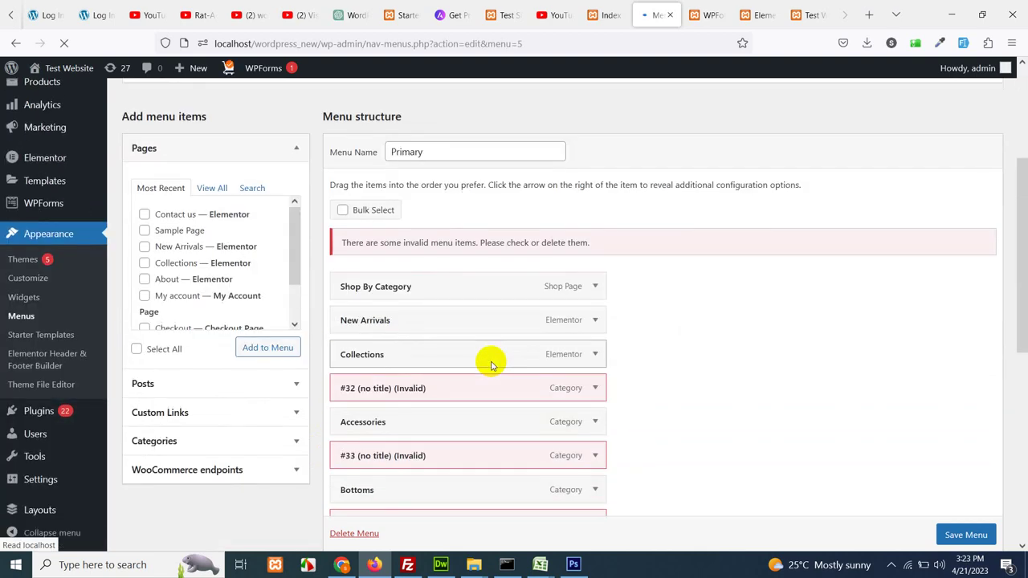
{"action": "left_click", "coordinate": [595, 389]}
{"action": "scroll", "coordinate": [410, 454], "scroll_direction": "down", "scroll_amount": 2}
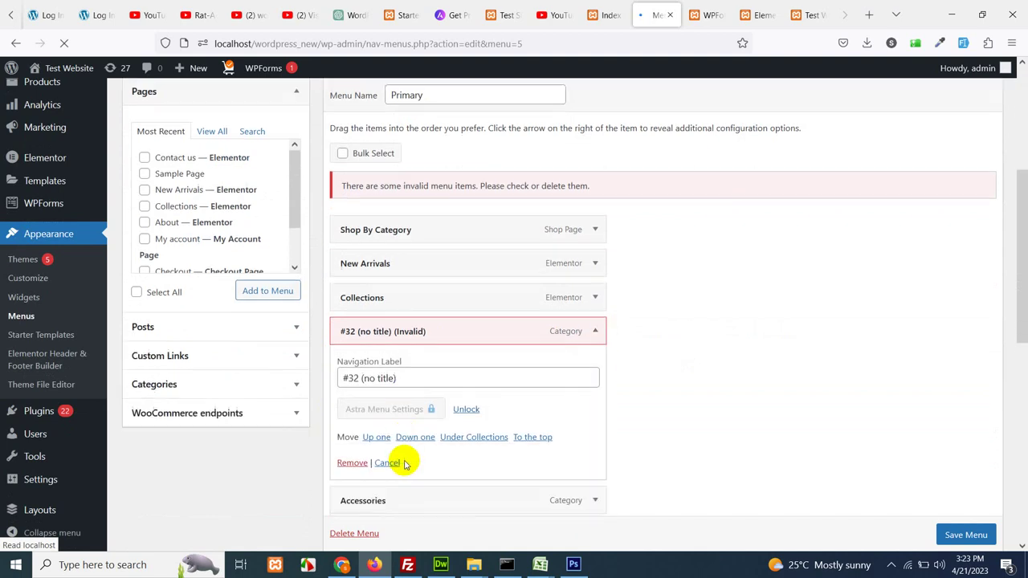
{"action": "left_click", "coordinate": [358, 451]}
{"action": "left_click", "coordinate": [595, 351]}
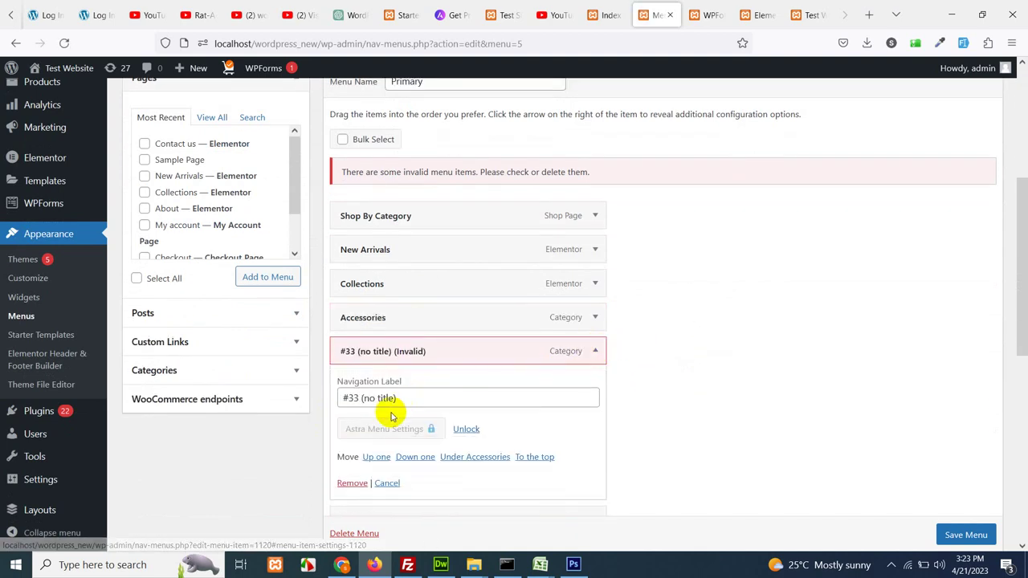
{"action": "left_click", "coordinate": [349, 483]}
Remove the remaining invalid category items #30, #34 and #31 from the Primary menu.
{"action": "left_click", "coordinate": [593, 386]}
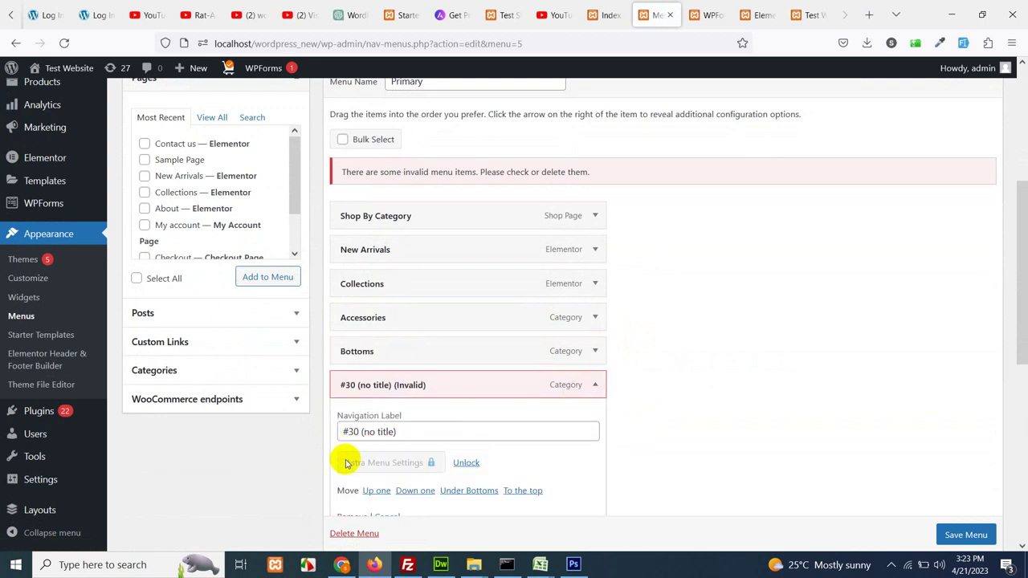
{"action": "scroll", "coordinate": [351, 474], "scroll_direction": "down", "scroll_amount": 2}
{"action": "left_click", "coordinate": [351, 445]}
{"action": "scroll", "coordinate": [560, 397], "scroll_direction": "down", "scroll_amount": 1}
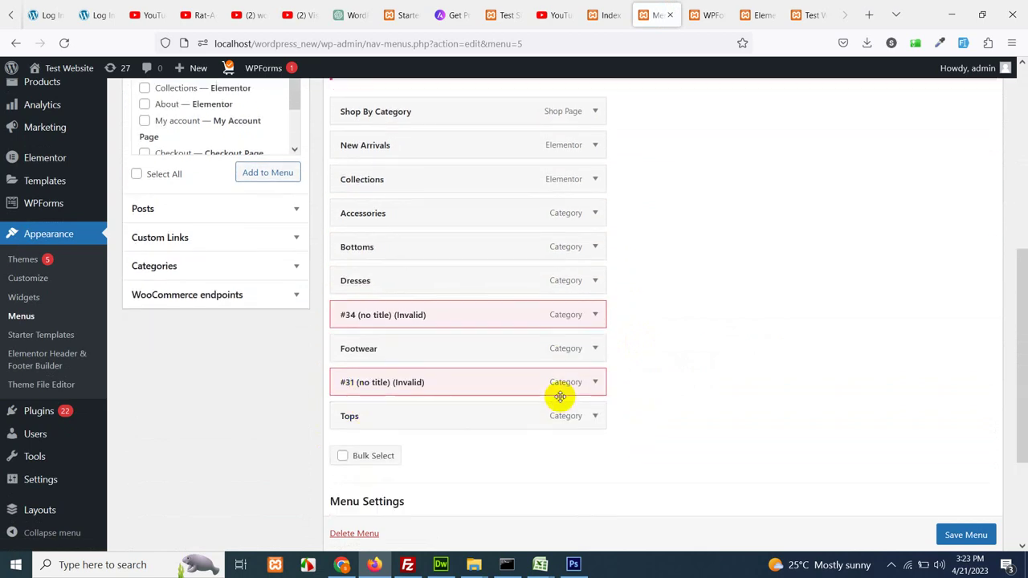
{"action": "scroll", "coordinate": [559, 397], "scroll_direction": "down", "scroll_amount": 1}
{"action": "left_click", "coordinate": [594, 280]}
{"action": "left_click", "coordinate": [347, 407]}
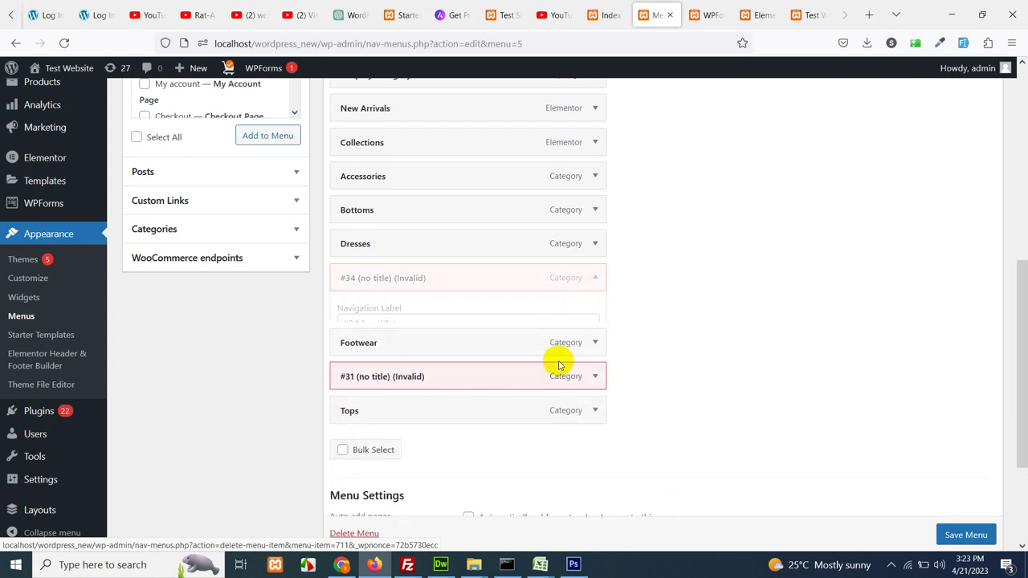
{"action": "left_click", "coordinate": [594, 312]}
{"action": "left_click", "coordinate": [347, 444]}
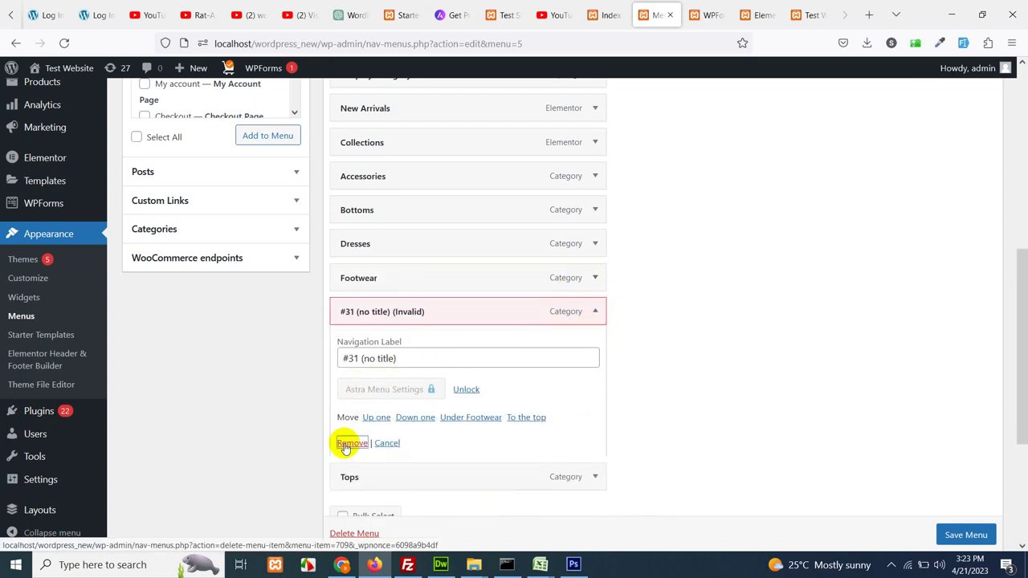
Add the Contact us page to the Primary menu and remove the Tops category item.
{"action": "scroll", "coordinate": [241, 337], "scroll_direction": "up", "scroll_amount": 3}
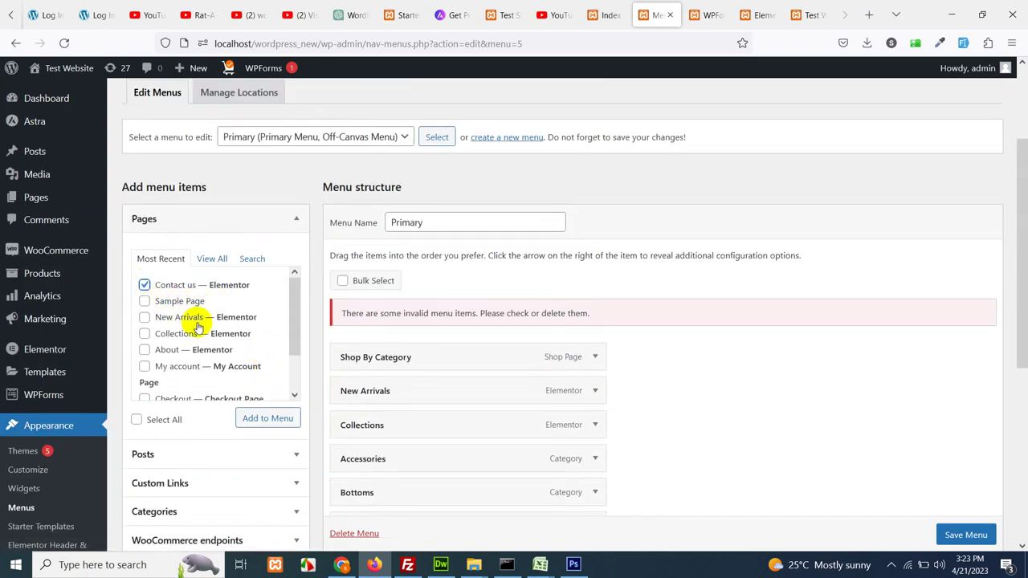
{"action": "scroll", "coordinate": [546, 406], "scroll_direction": "down", "scroll_amount": 3}
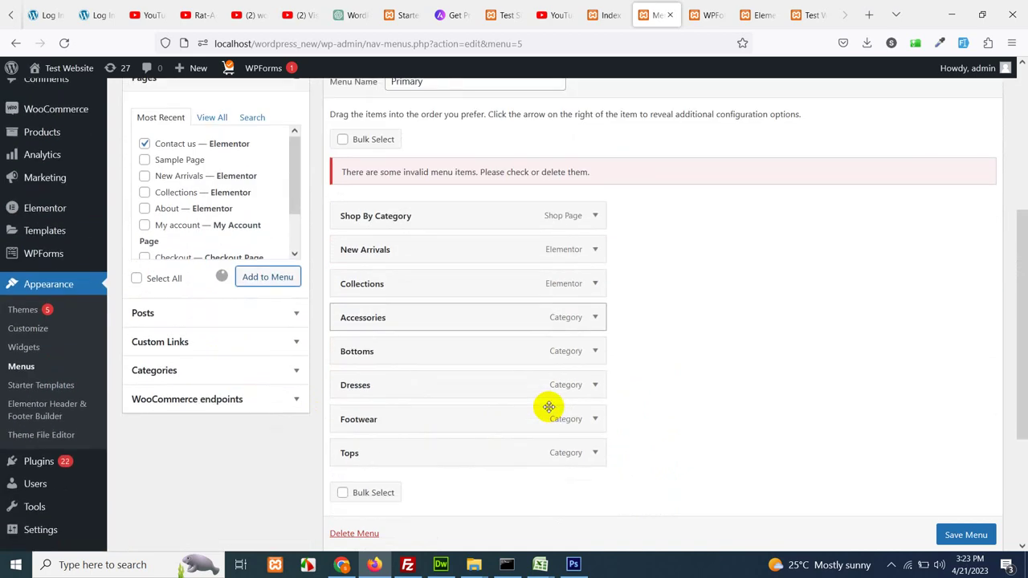
{"action": "left_click", "coordinate": [595, 453]}
{"action": "scroll", "coordinate": [358, 482], "scroll_direction": "down", "scroll_amount": 3}
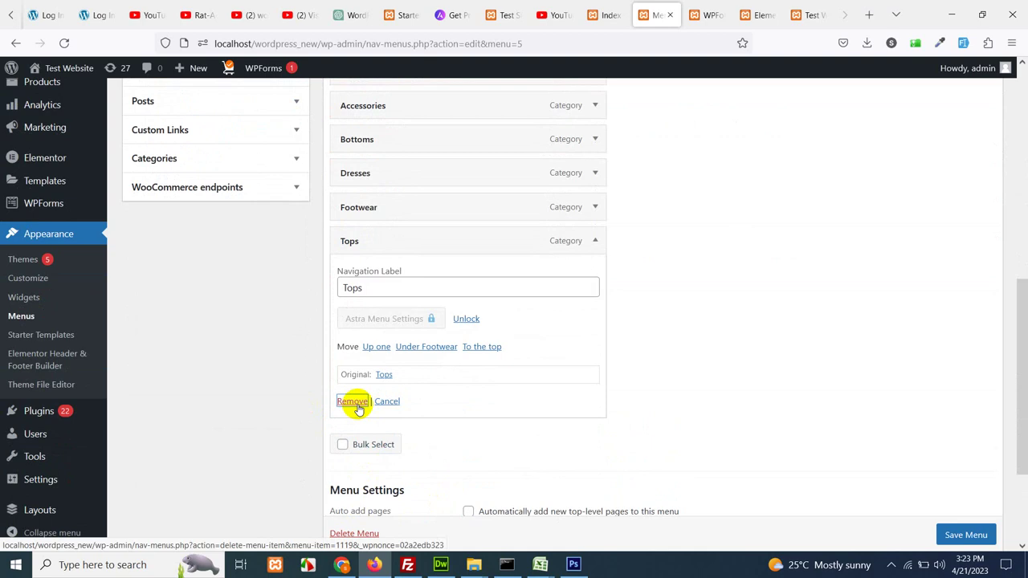
{"action": "left_click", "coordinate": [353, 401]}
Remove the Dresses, Bottoms and Shop By Category items from the Primary menu.
{"action": "left_click", "coordinate": [595, 218]}
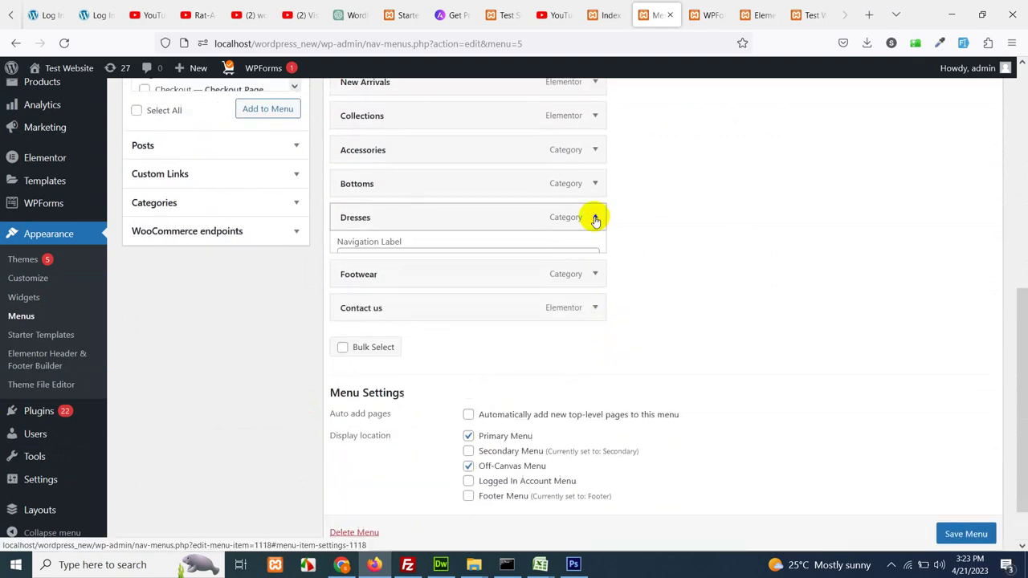
{"action": "left_click", "coordinate": [349, 377]}
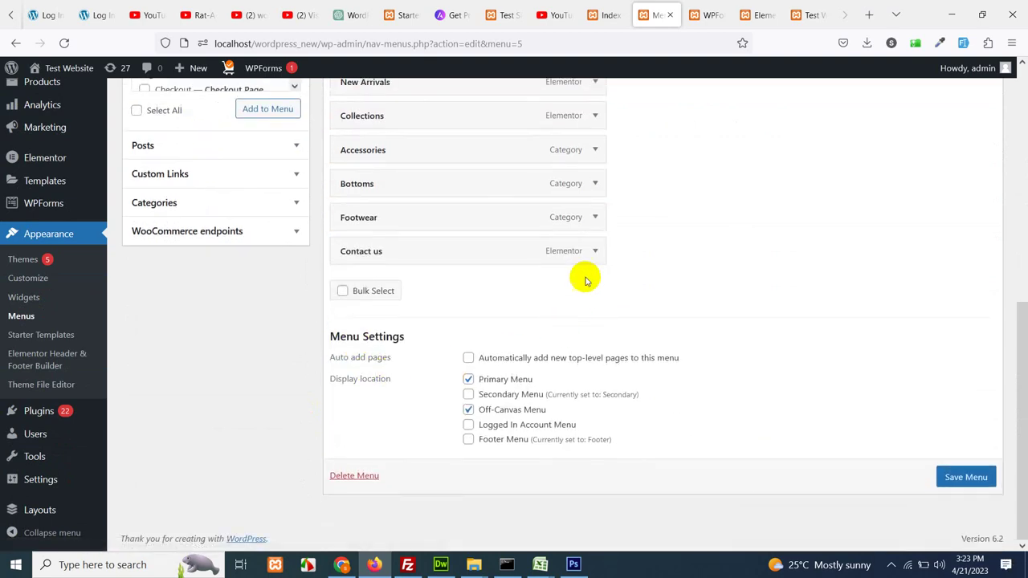
{"action": "left_click", "coordinate": [597, 184]}
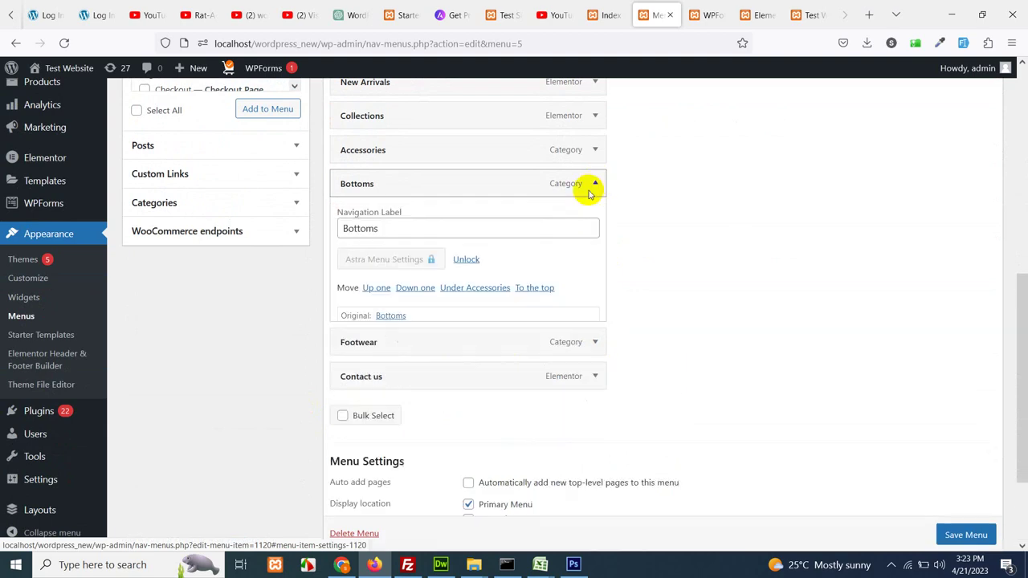
{"action": "left_click", "coordinate": [345, 341]}
{"action": "scroll", "coordinate": [613, 231], "scroll_direction": "up", "scroll_amount": 2}
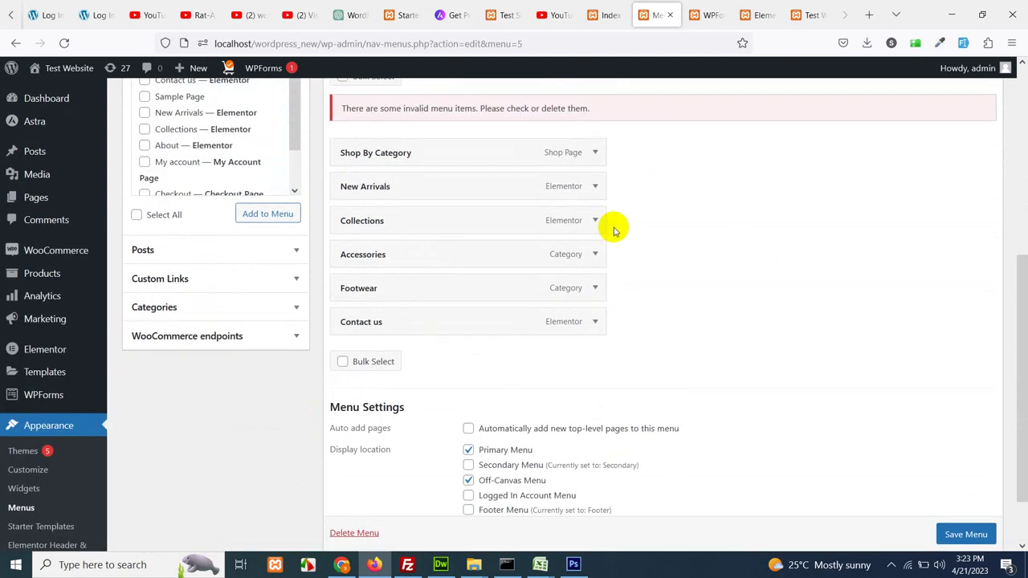
{"action": "left_click", "coordinate": [595, 154]}
{"action": "left_click", "coordinate": [346, 313]}
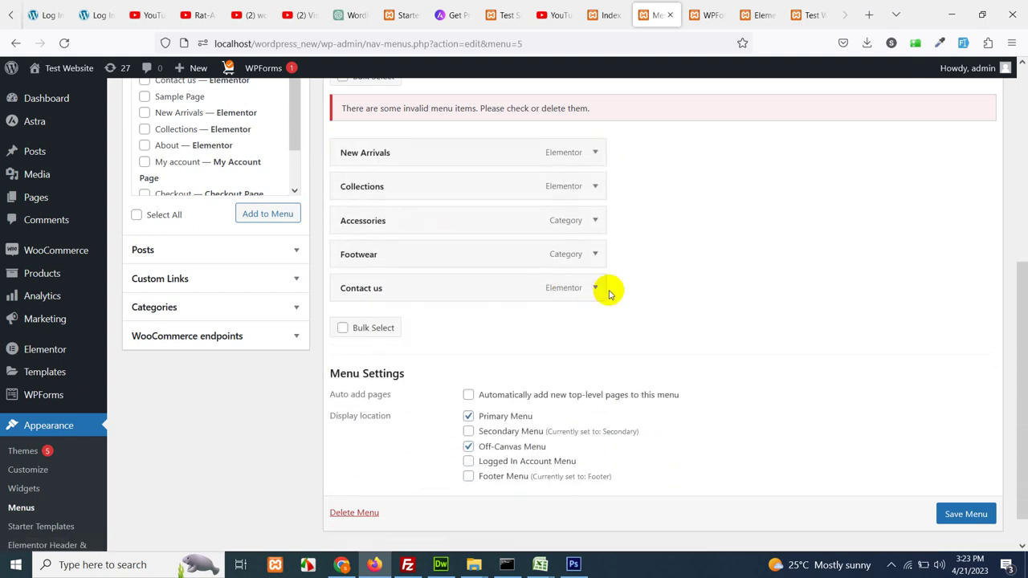
Move the Contact us item directly after Collections and save the Primary menu.
{"action": "scroll", "coordinate": [951, 514], "scroll_direction": "down", "scroll_amount": 1}
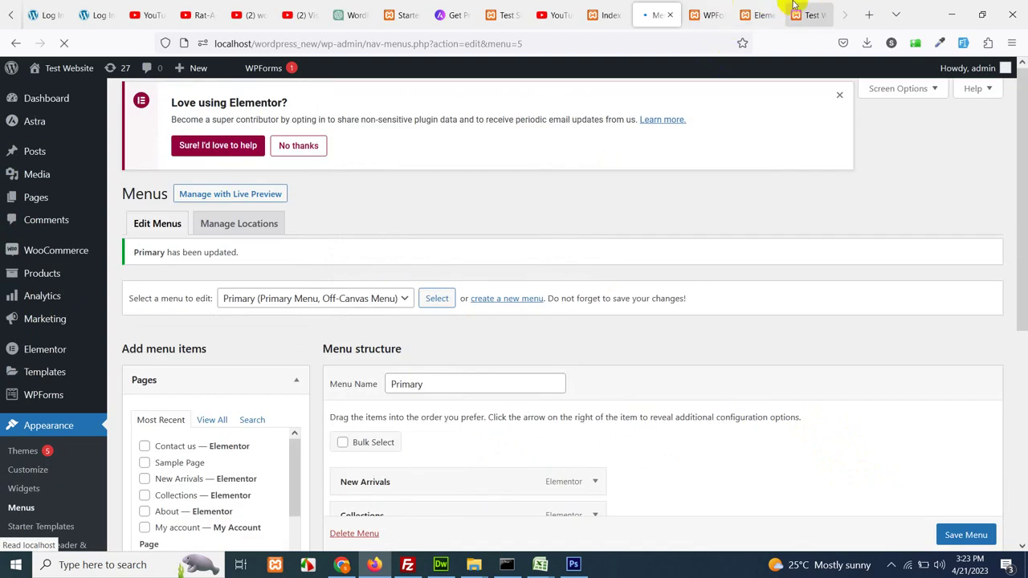
Switch to the site's home page and reload it to check the header navigation.
{"action": "left_click", "coordinate": [803, 14]}
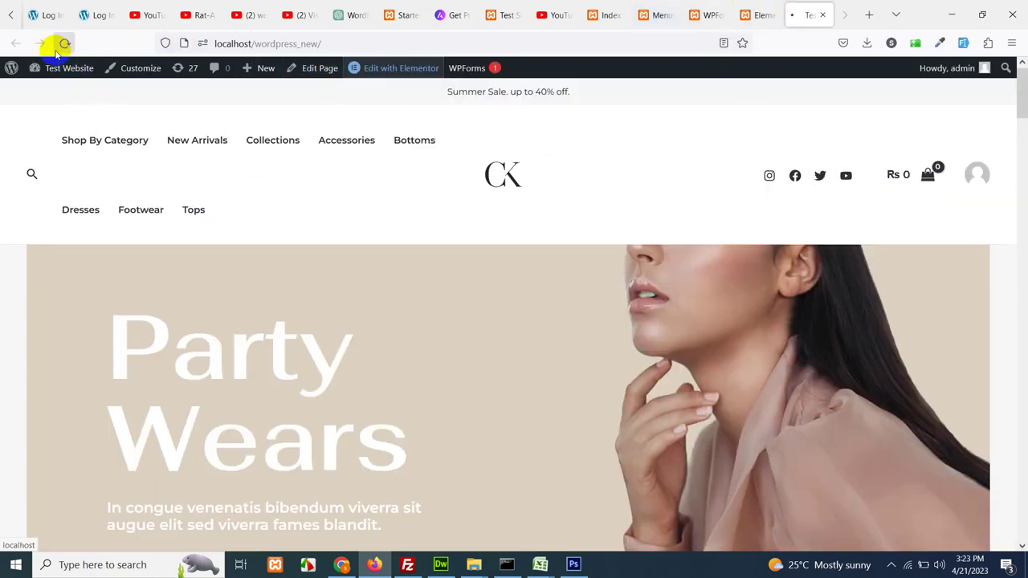
{"action": "left_click", "coordinate": [64, 44]}
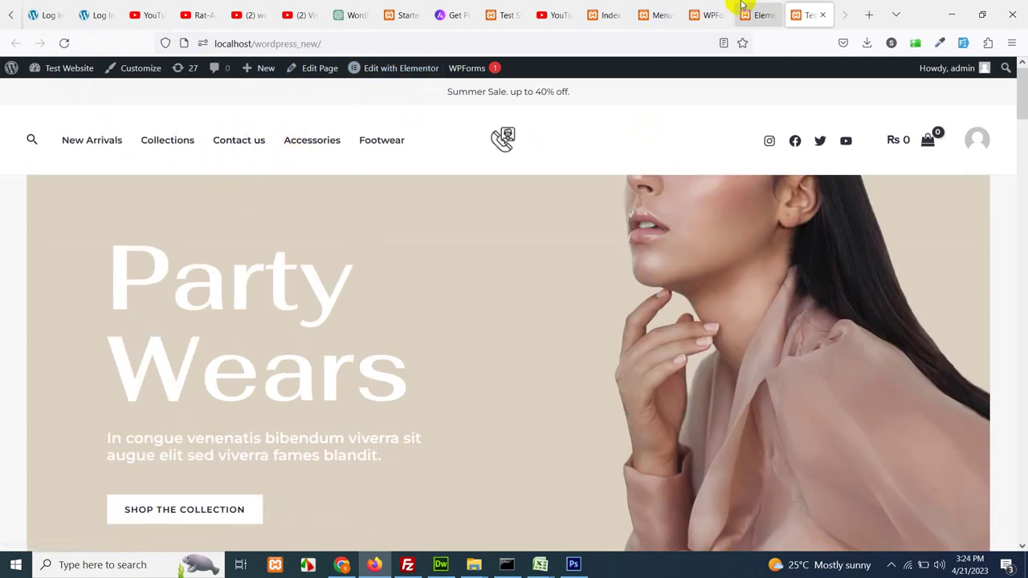
Return to the Menus management page and load the Primary (Primary Menu, Off-Canvas Menu) menu.
{"action": "left_click", "coordinate": [669, 8]}
{"action": "left_click", "coordinate": [378, 278]}
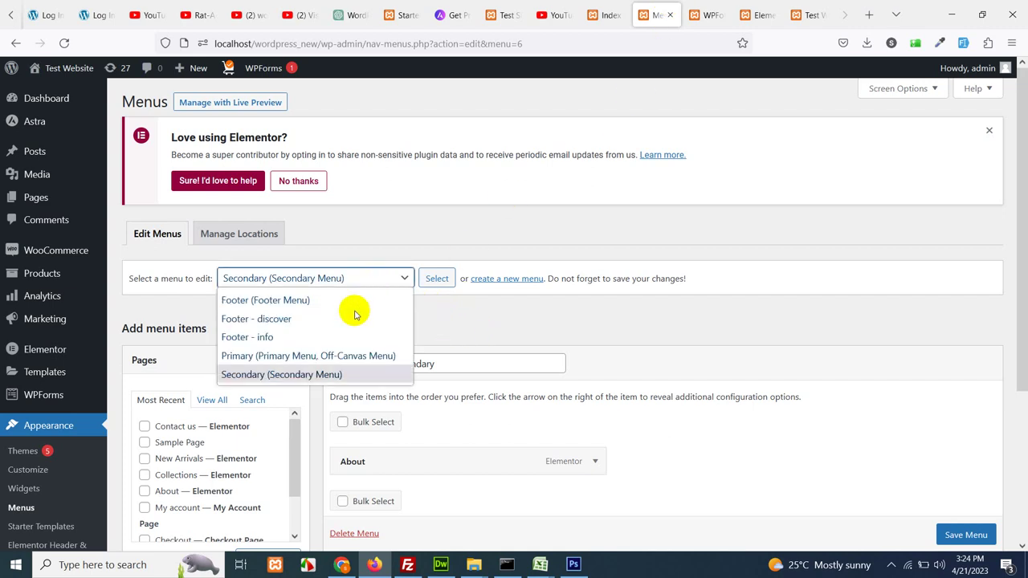
{"action": "left_click", "coordinate": [420, 355]}
{"action": "left_click", "coordinate": [429, 281]}
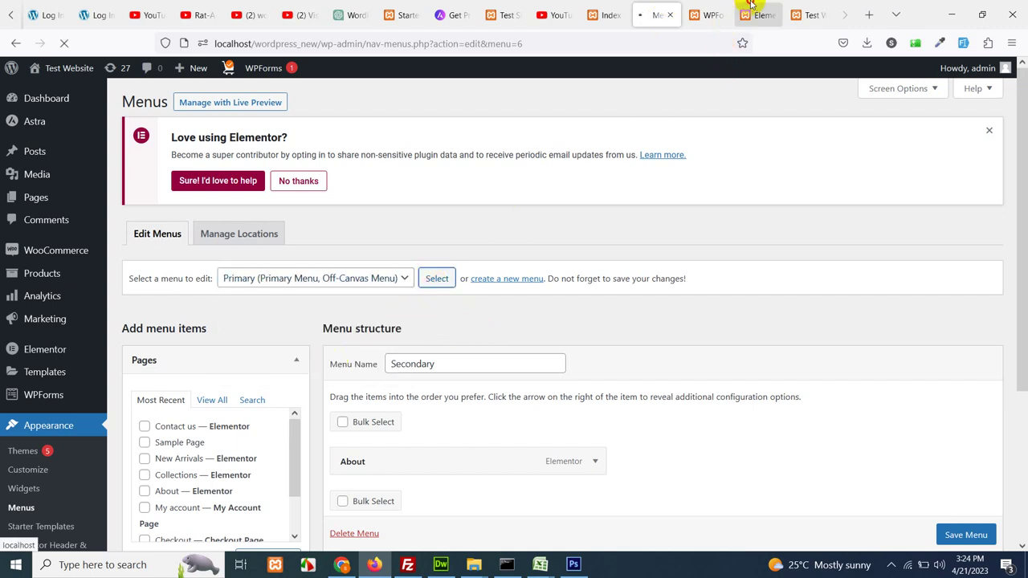
Open Contact us from the live site's header navigation and examine the published page's map, contact form and image section.
{"action": "left_click", "coordinate": [755, 15]}
{"action": "left_click", "coordinate": [806, 15]}
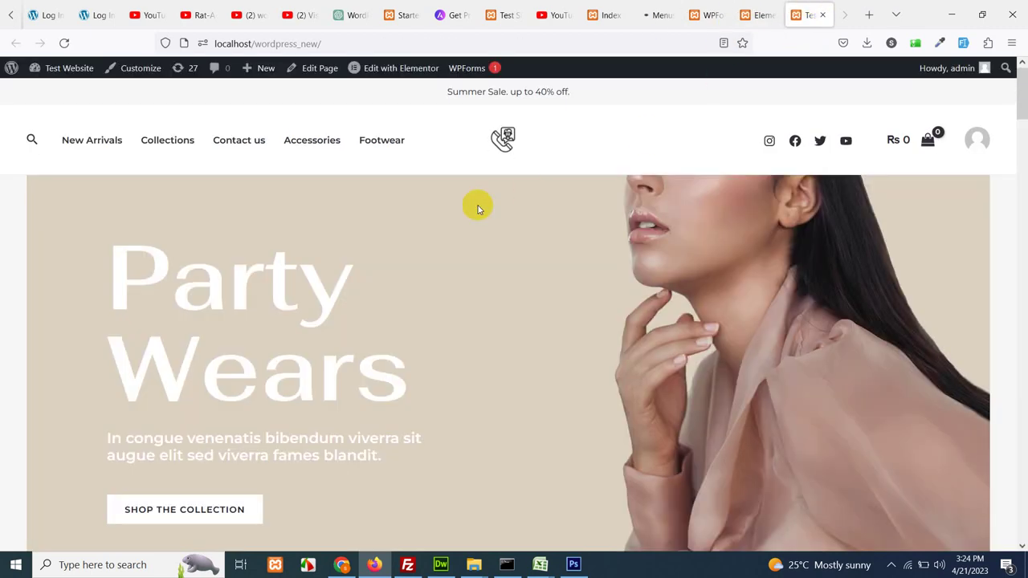
{"action": "left_click", "coordinate": [245, 139]}
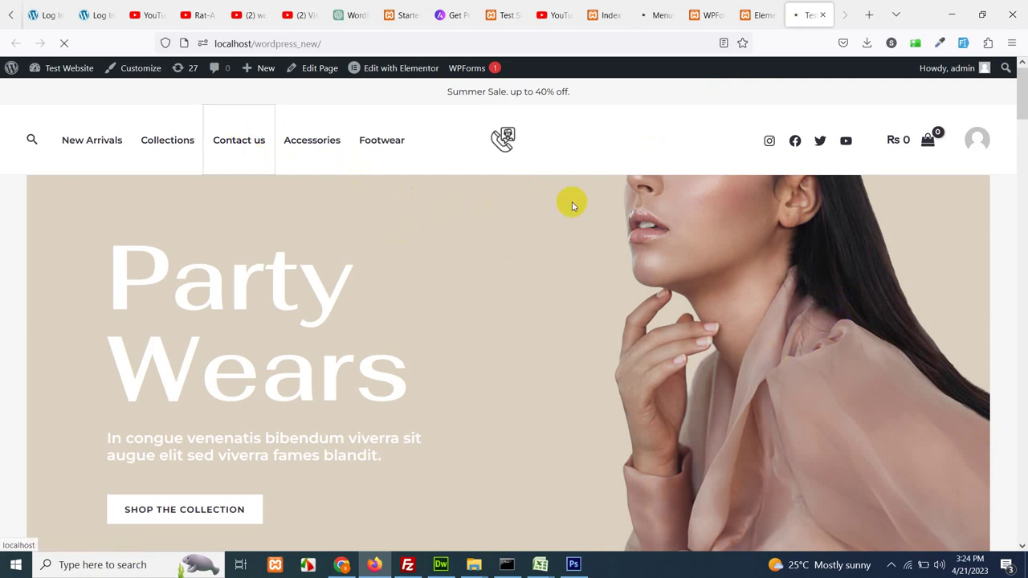
{"action": "scroll", "coordinate": [606, 342], "scroll_direction": "down", "scroll_amount": 3}
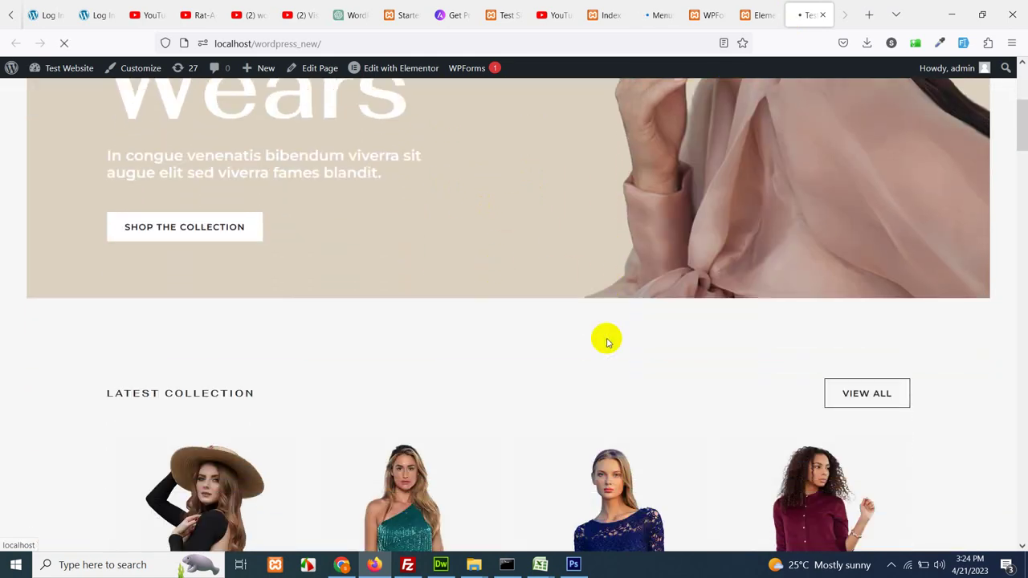
{"action": "scroll", "coordinate": [606, 342], "scroll_direction": "up", "scroll_amount": 3}
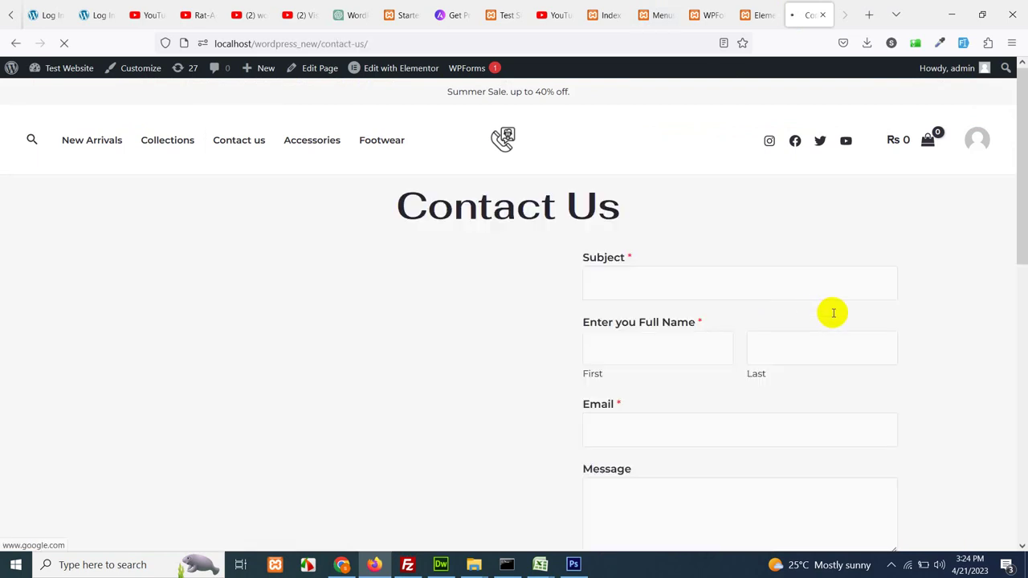
{"action": "scroll", "coordinate": [623, 340], "scroll_direction": "down", "scroll_amount": 5}
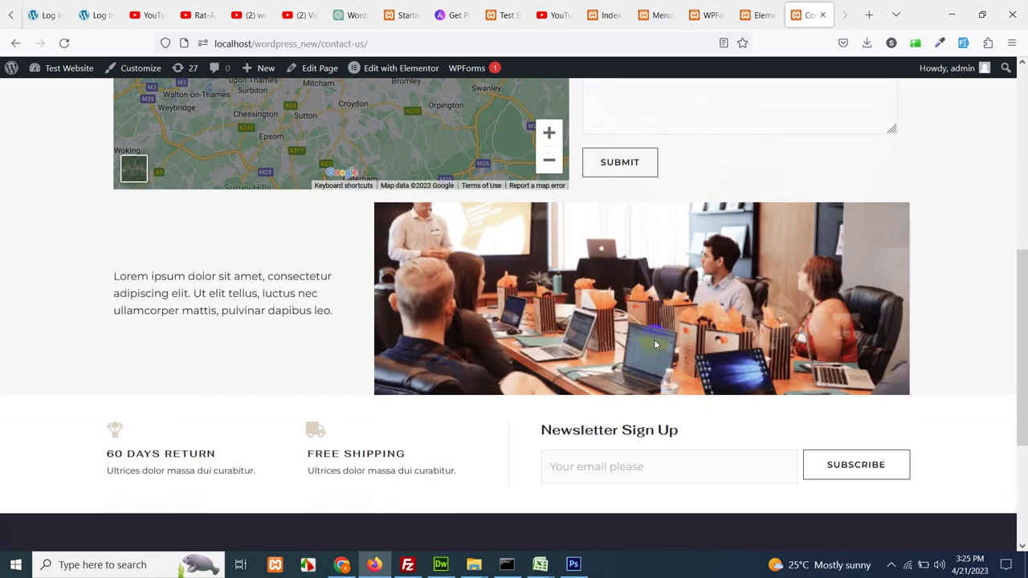
{"action": "scroll", "coordinate": [630, 427], "scroll_direction": "up", "scroll_amount": 1}
{"action": "scroll", "coordinate": [627, 422], "scroll_direction": "up", "scroll_amount": 4}
{"action": "scroll", "coordinate": [720, 385], "scroll_direction": "down", "scroll_amount": 5}
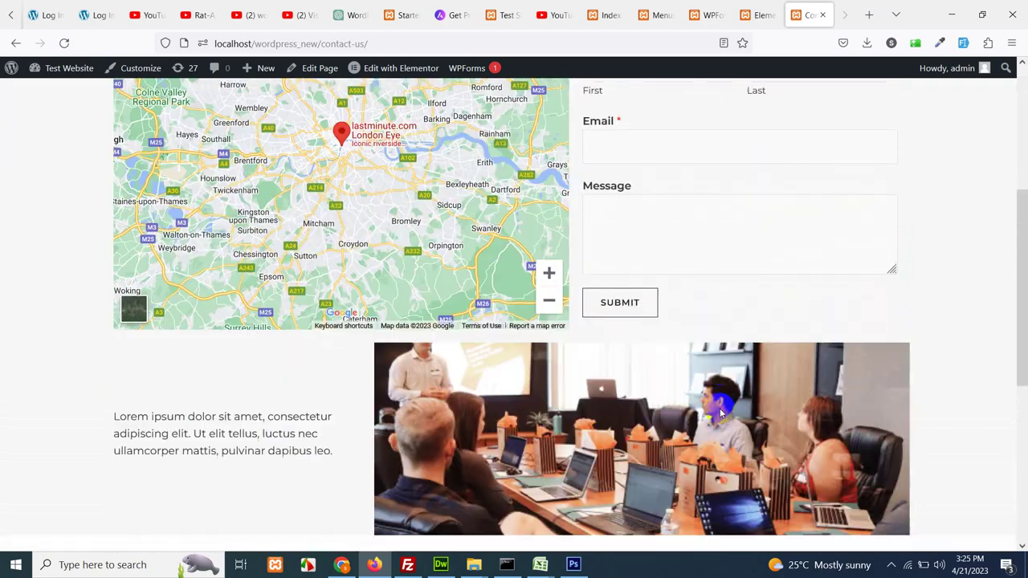
{"action": "scroll", "coordinate": [720, 409], "scroll_direction": "up", "scroll_amount": 4}
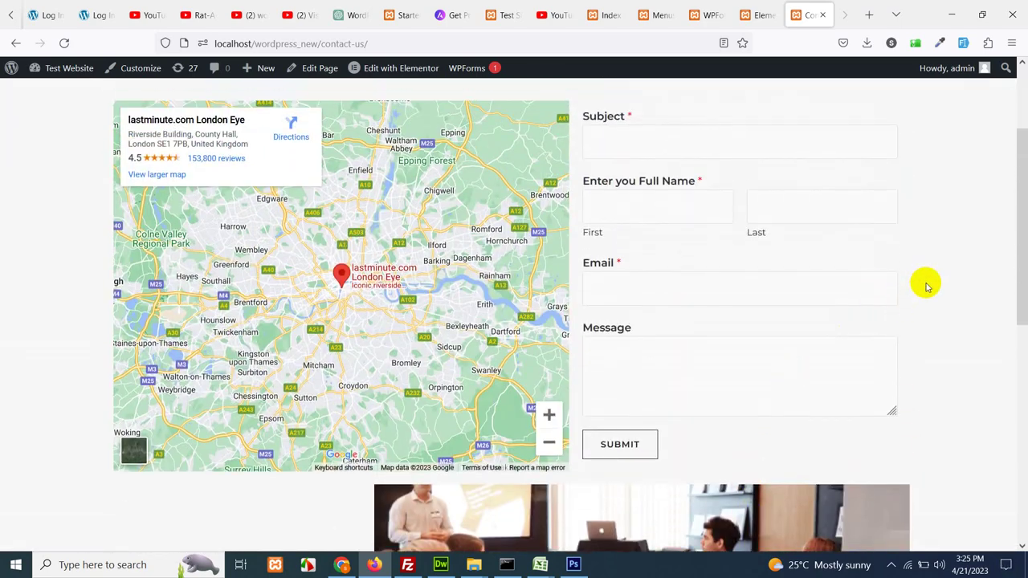
{"action": "scroll", "coordinate": [931, 297], "scroll_direction": "up", "scroll_amount": 2}
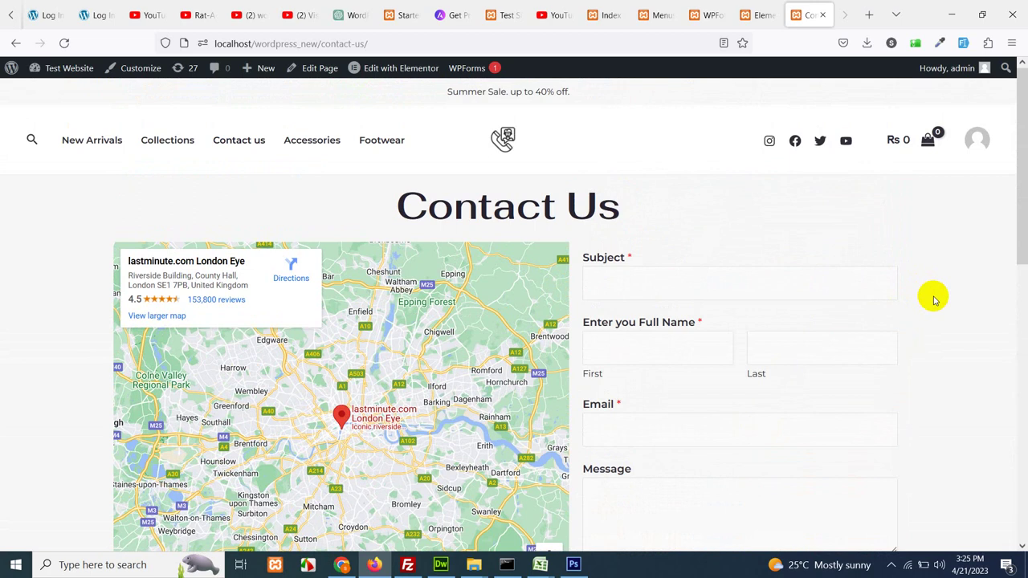